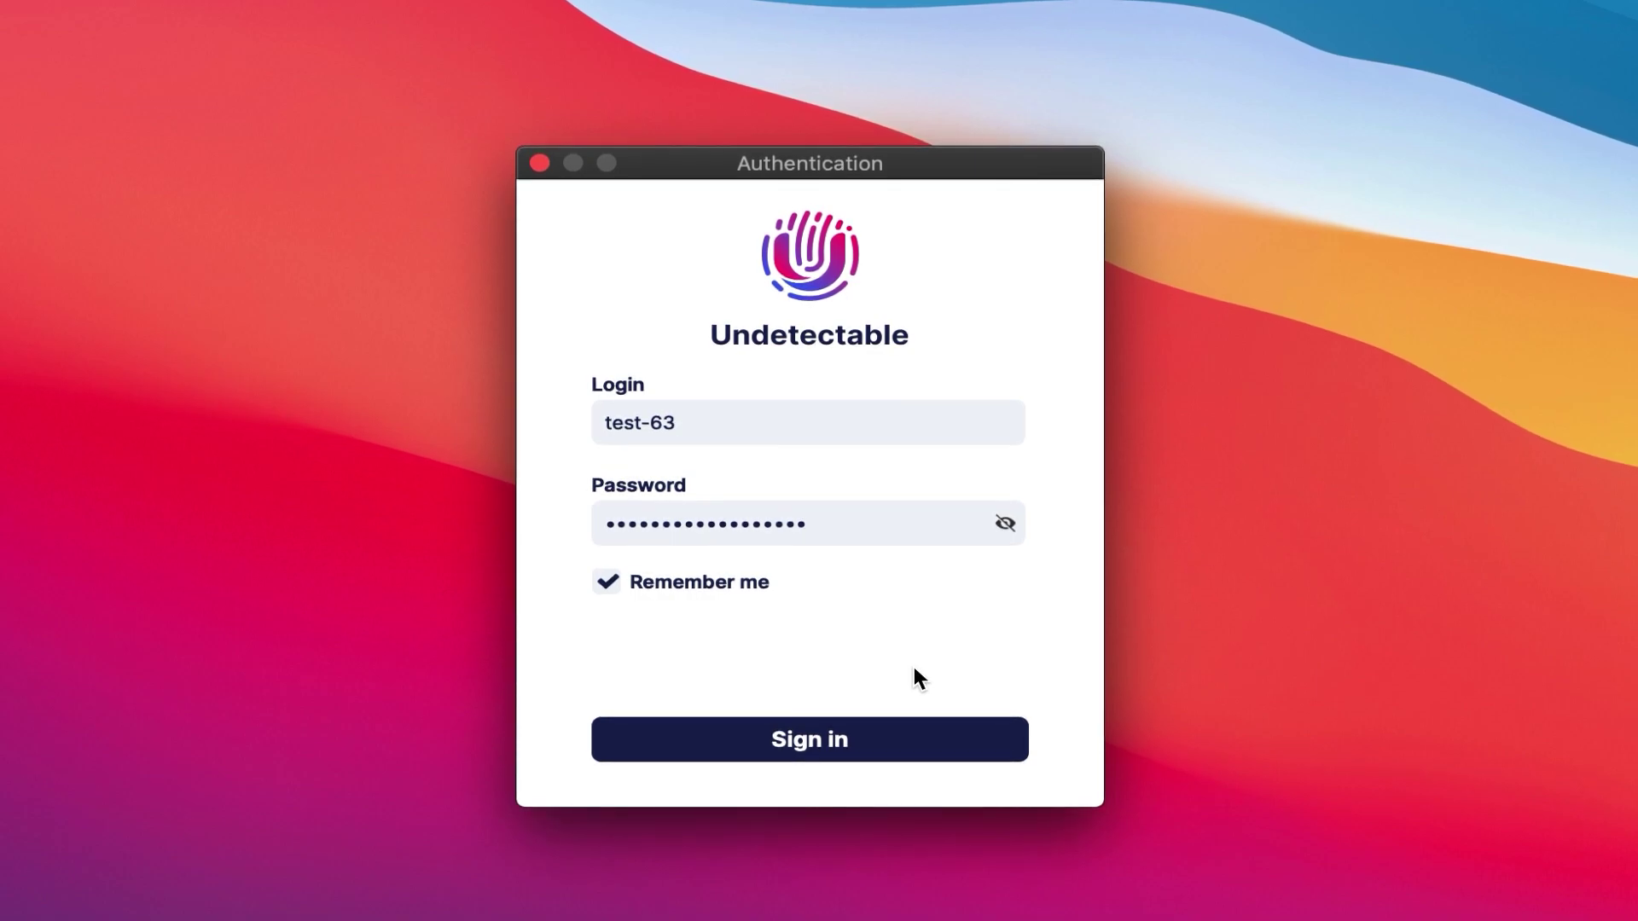
Sign in to Undetectable with the remembered account details
click(863, 755)
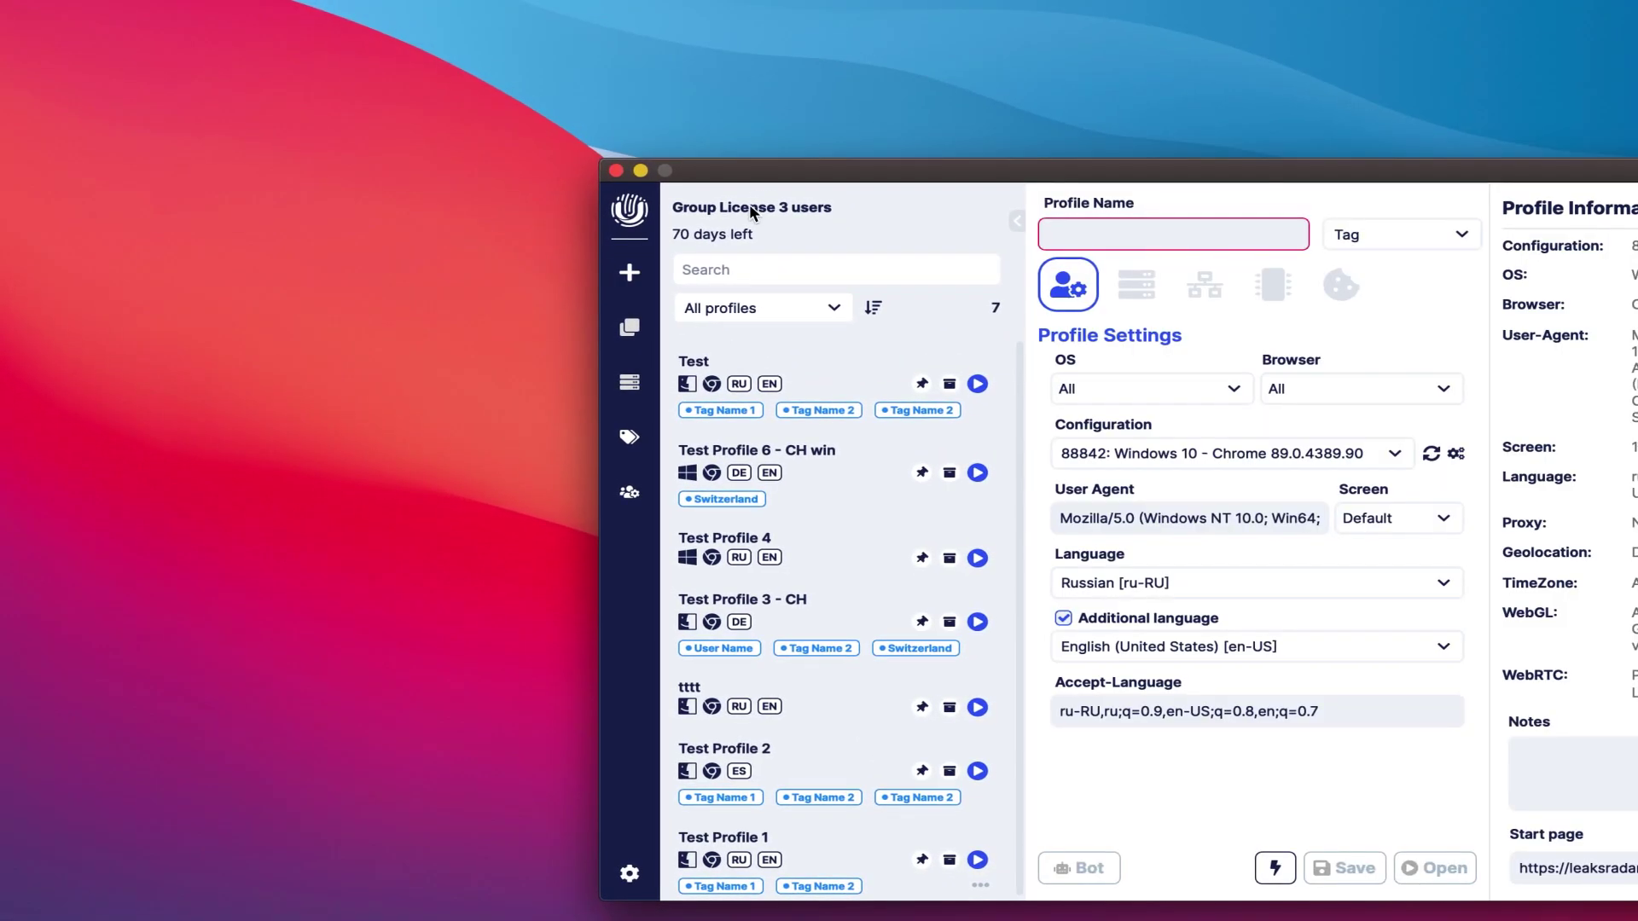
Drag the profile manager window by its title bar to the screen centre
drag(785, 171, 422, 119)
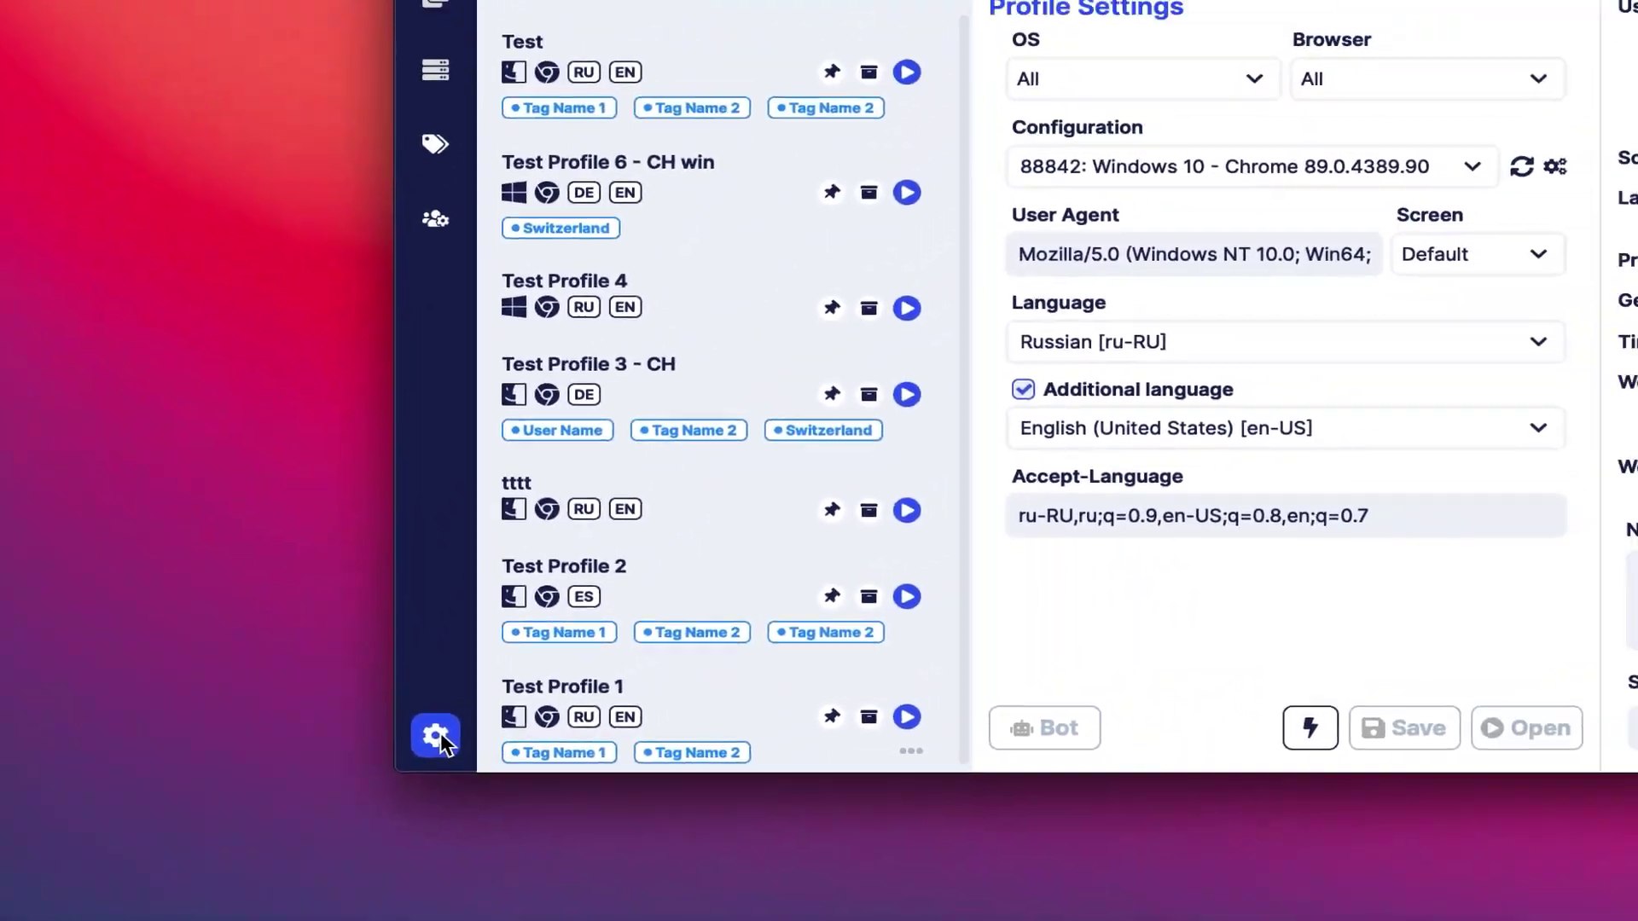
Open Settings and review the Language and Theme options, keeping English and Light
click(823, 514)
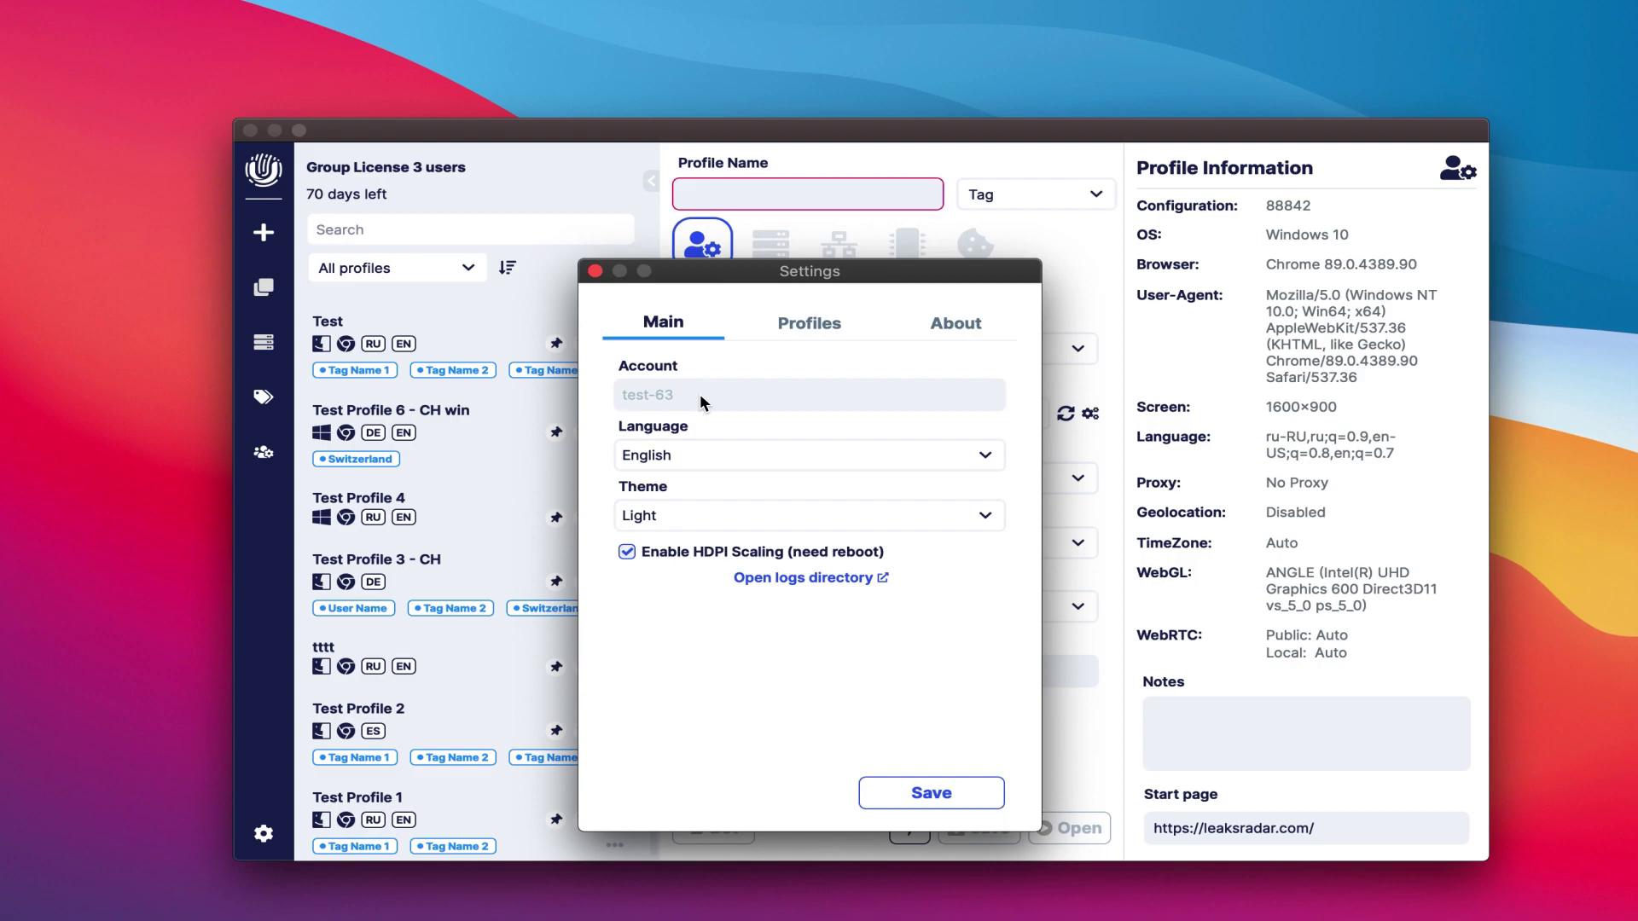
click(694, 459)
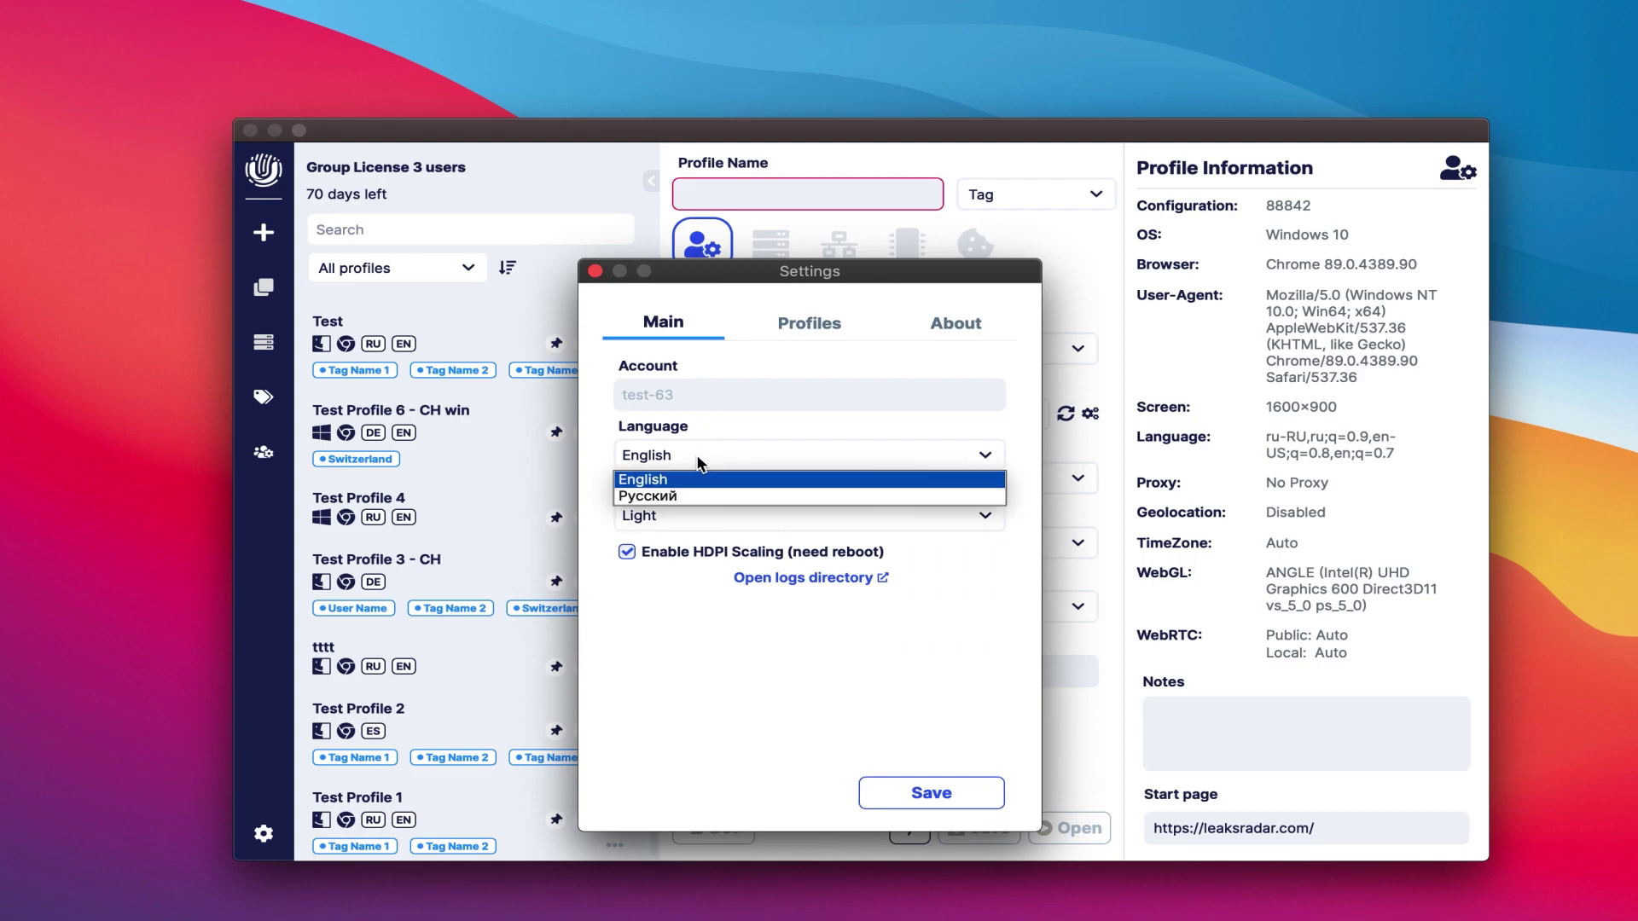
click(693, 572)
click(693, 512)
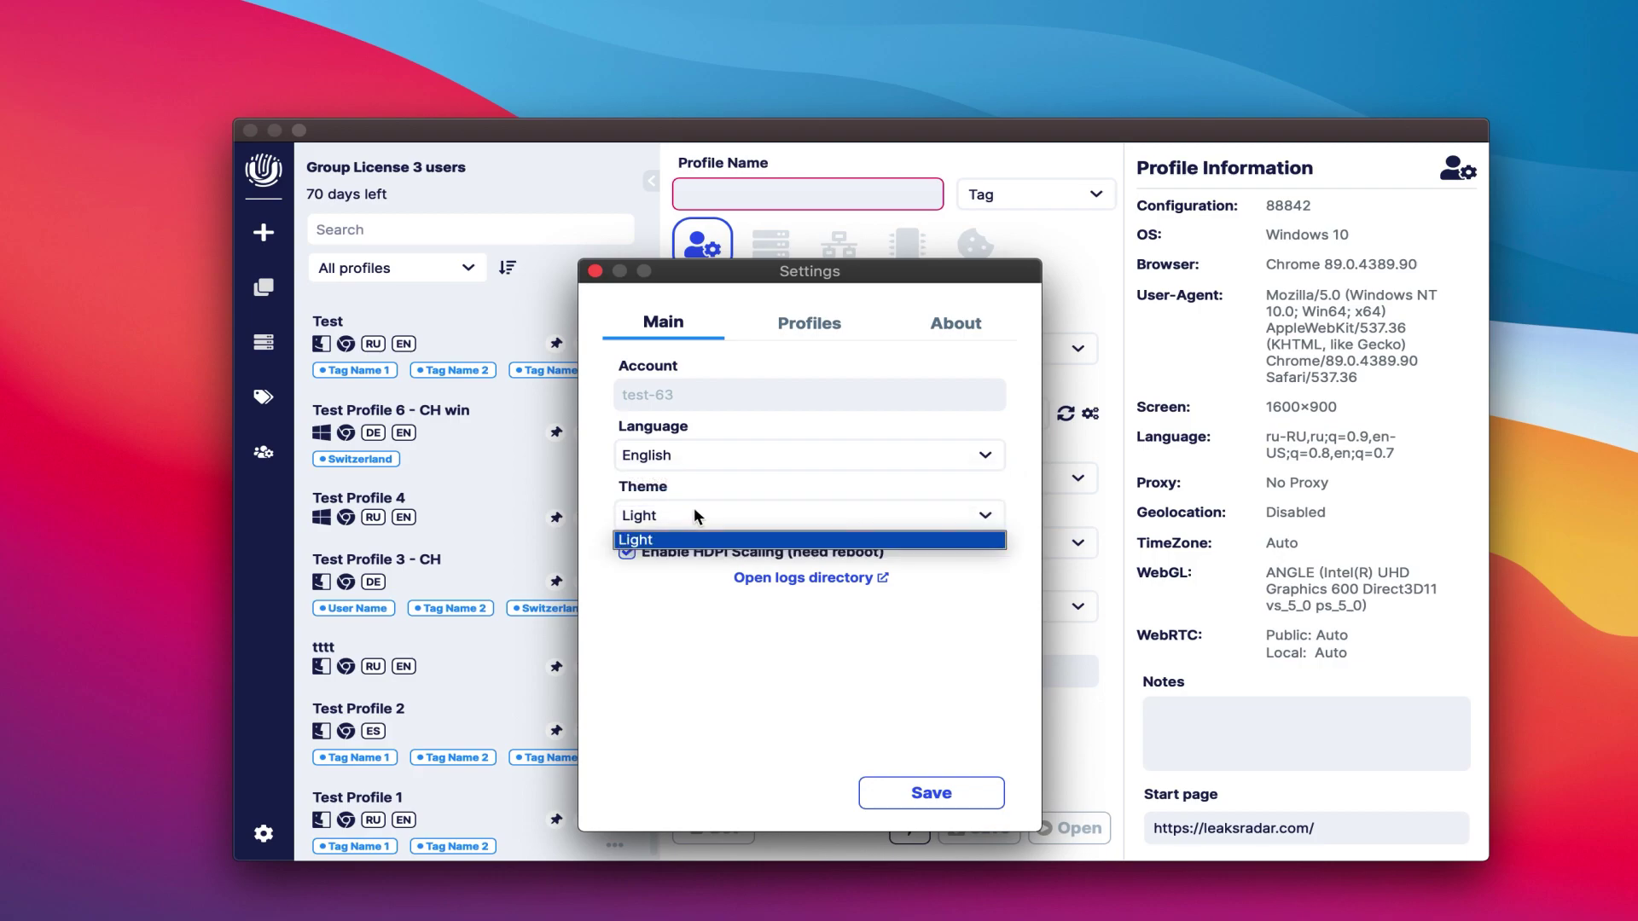
click(673, 610)
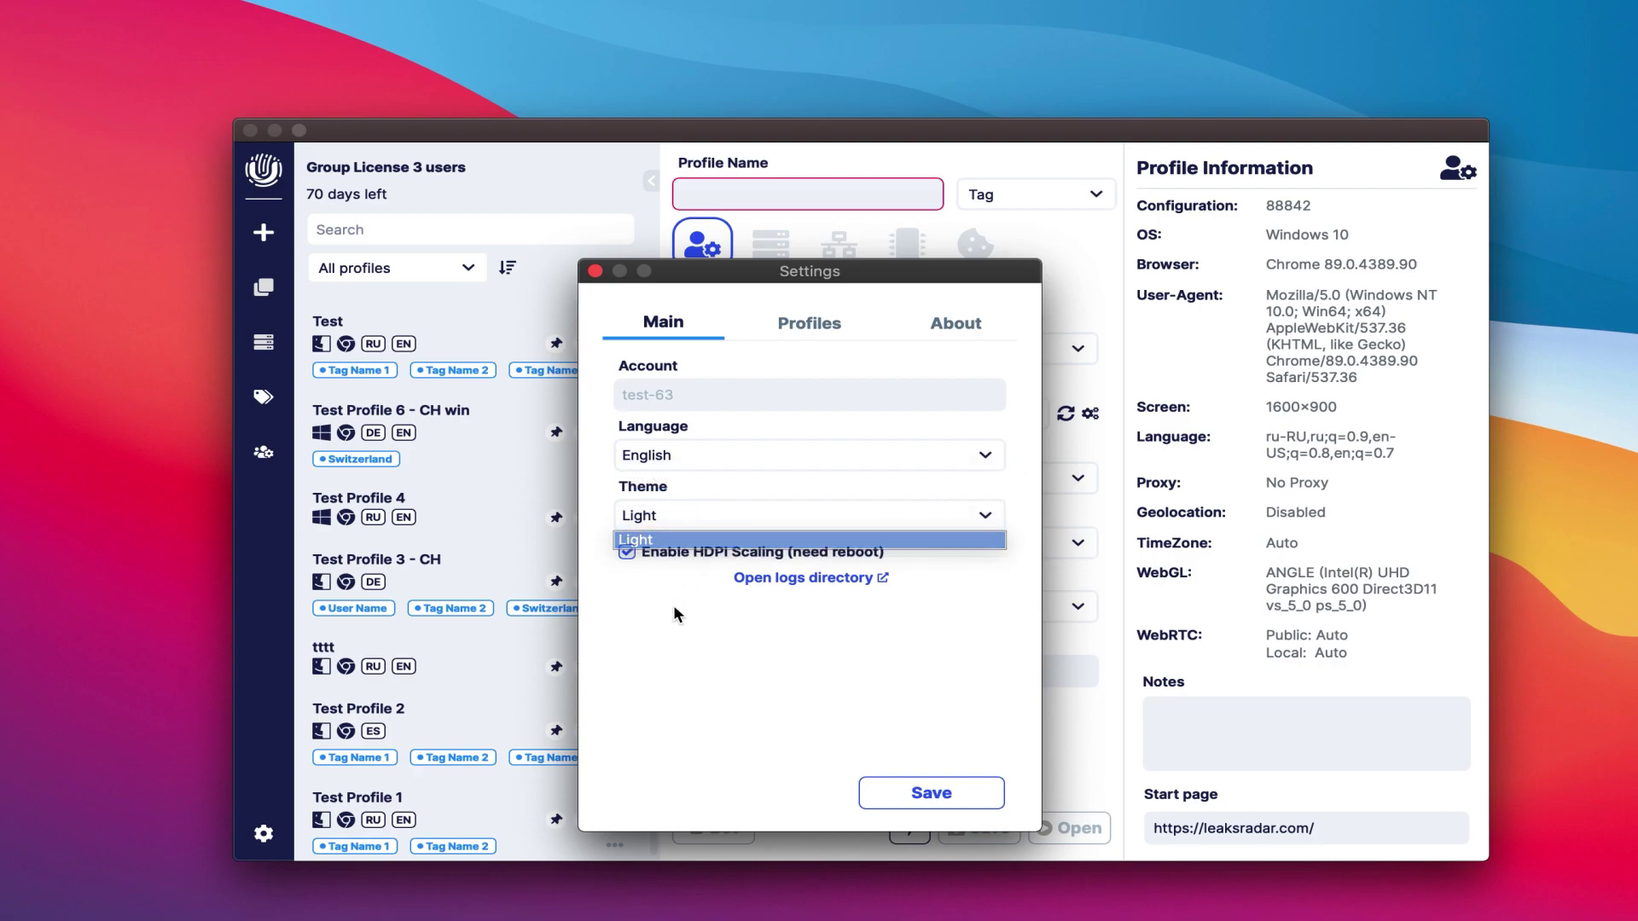
Check for updates on the About page, confirming v0.9.123 is the latest version
click(961, 335)
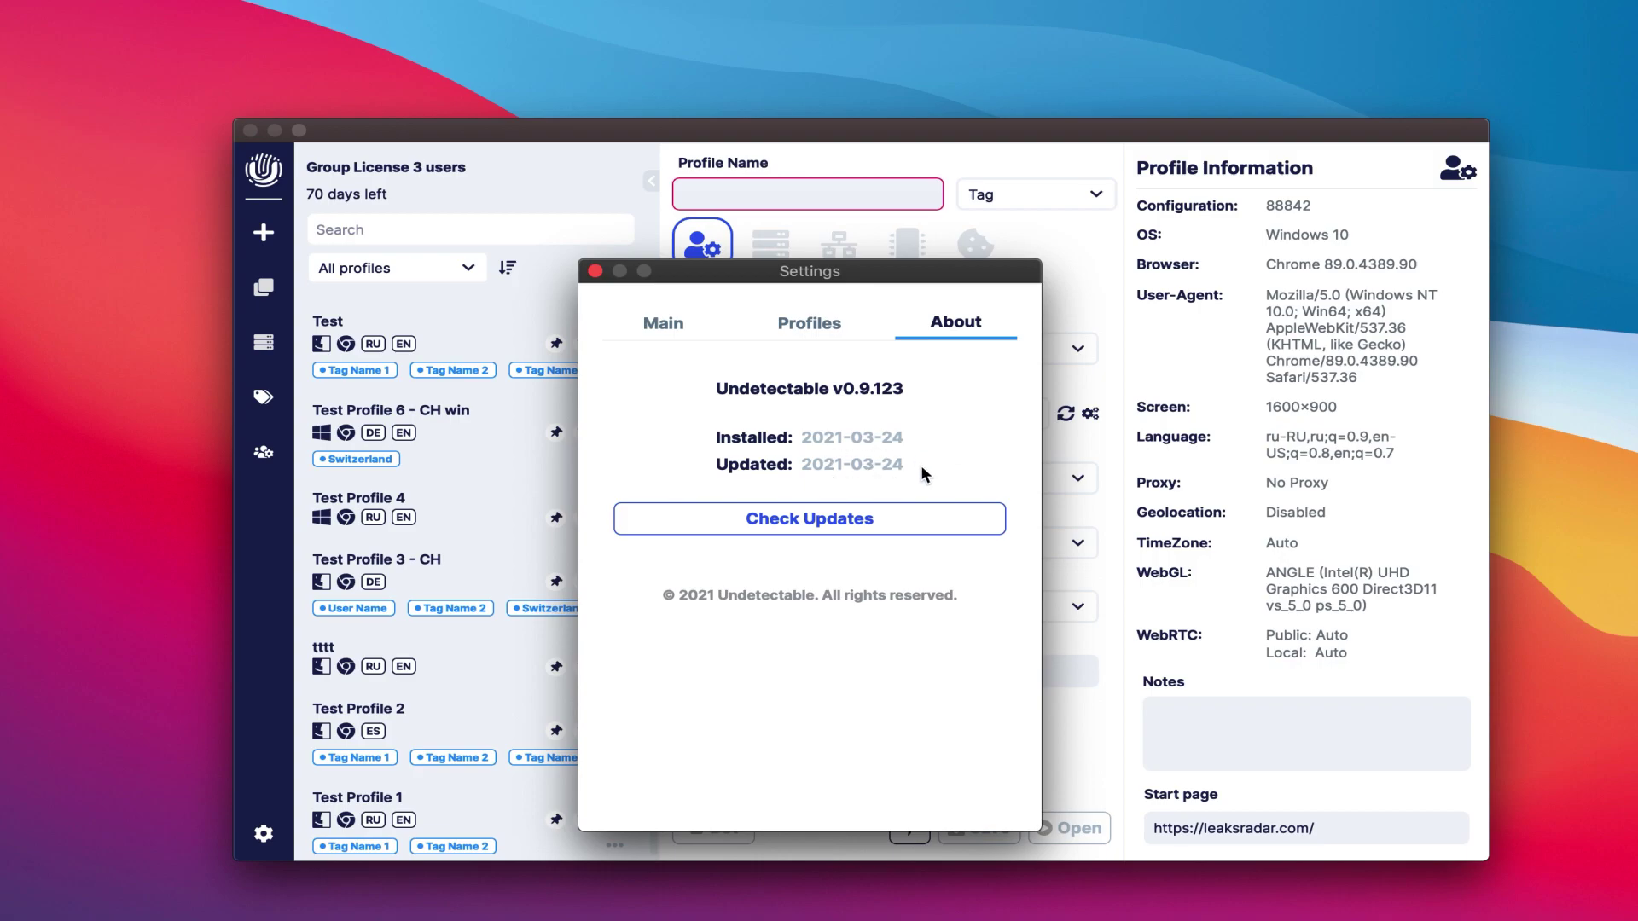
click(885, 519)
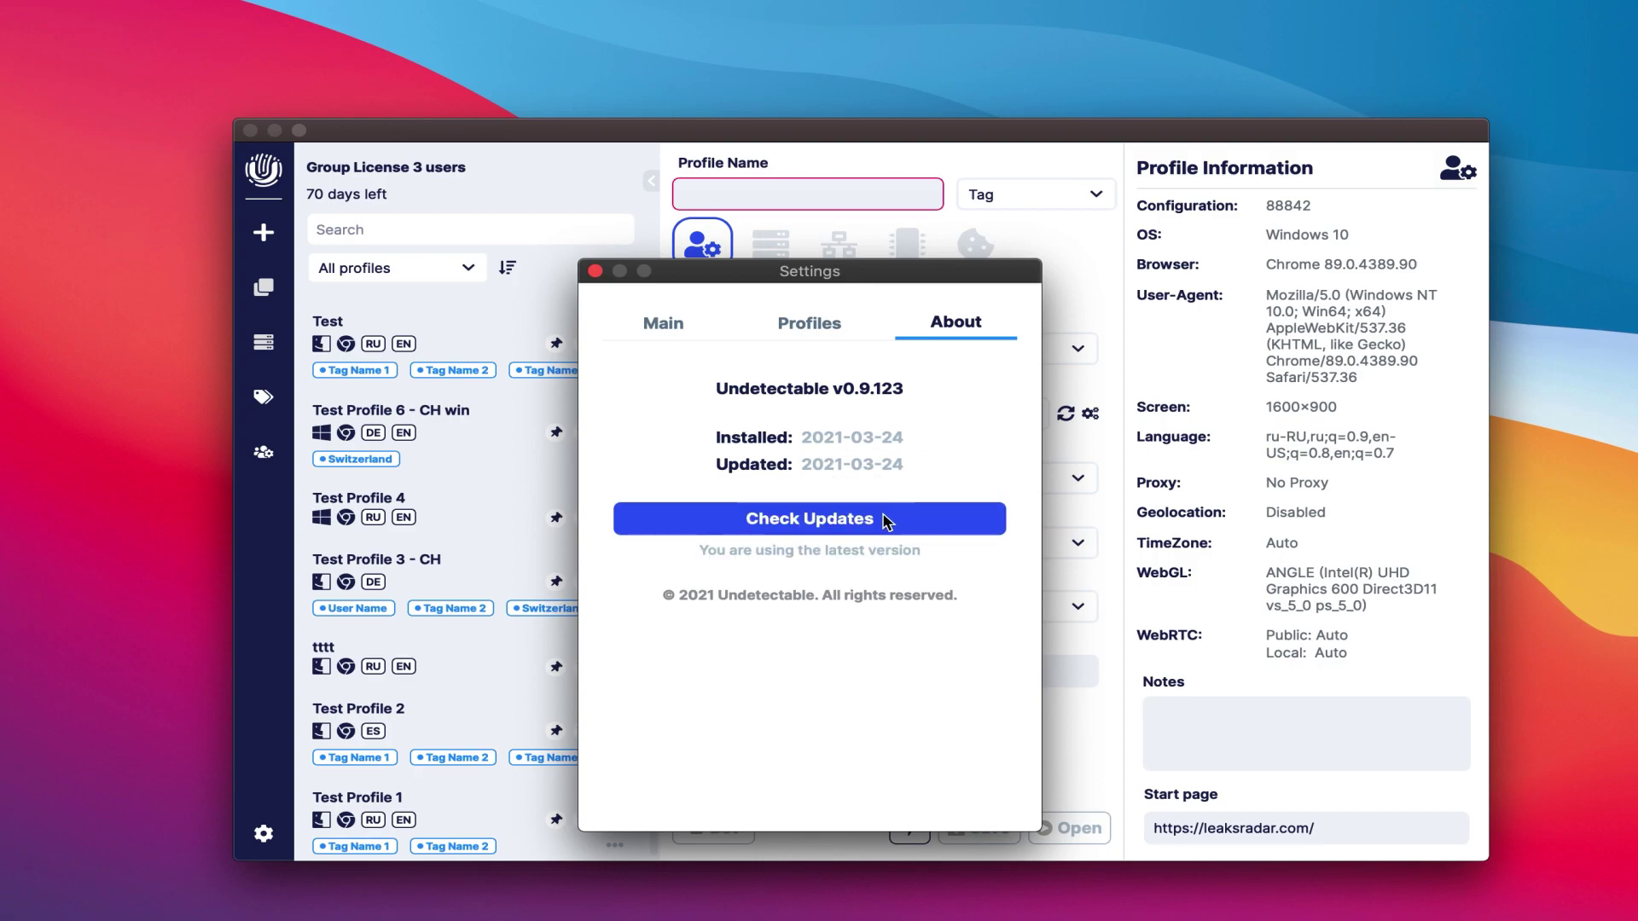
Close Settings and start a profile named 'Test 1' tagged Tag Name 1 and Tag Name 2
click(595, 271)
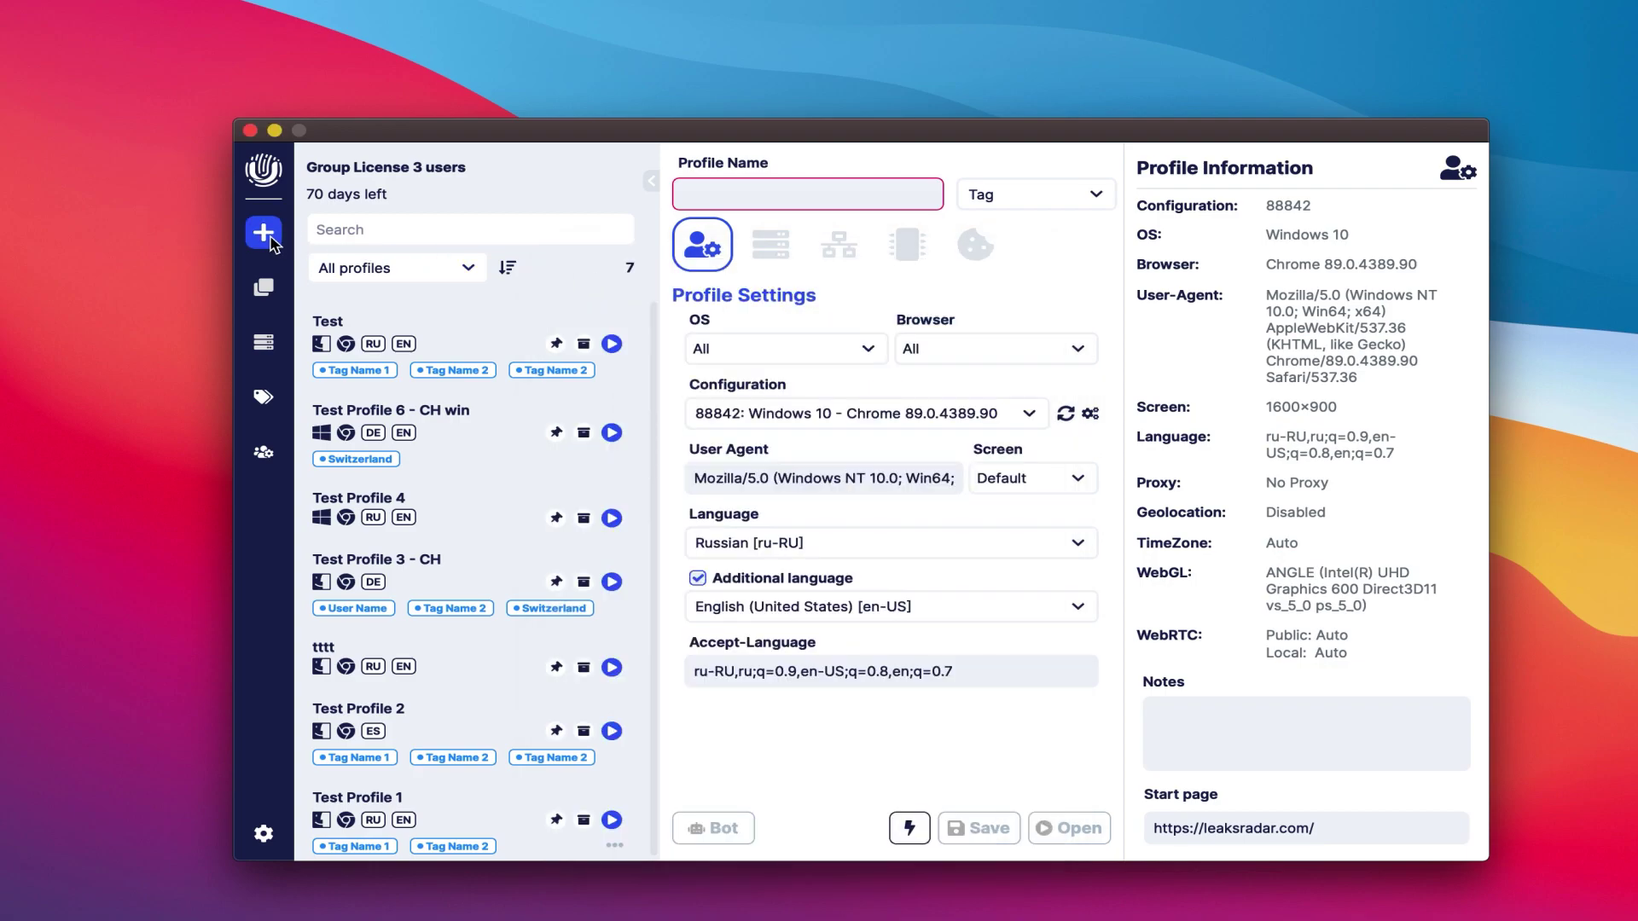
click(770, 200)
text(Test 1)
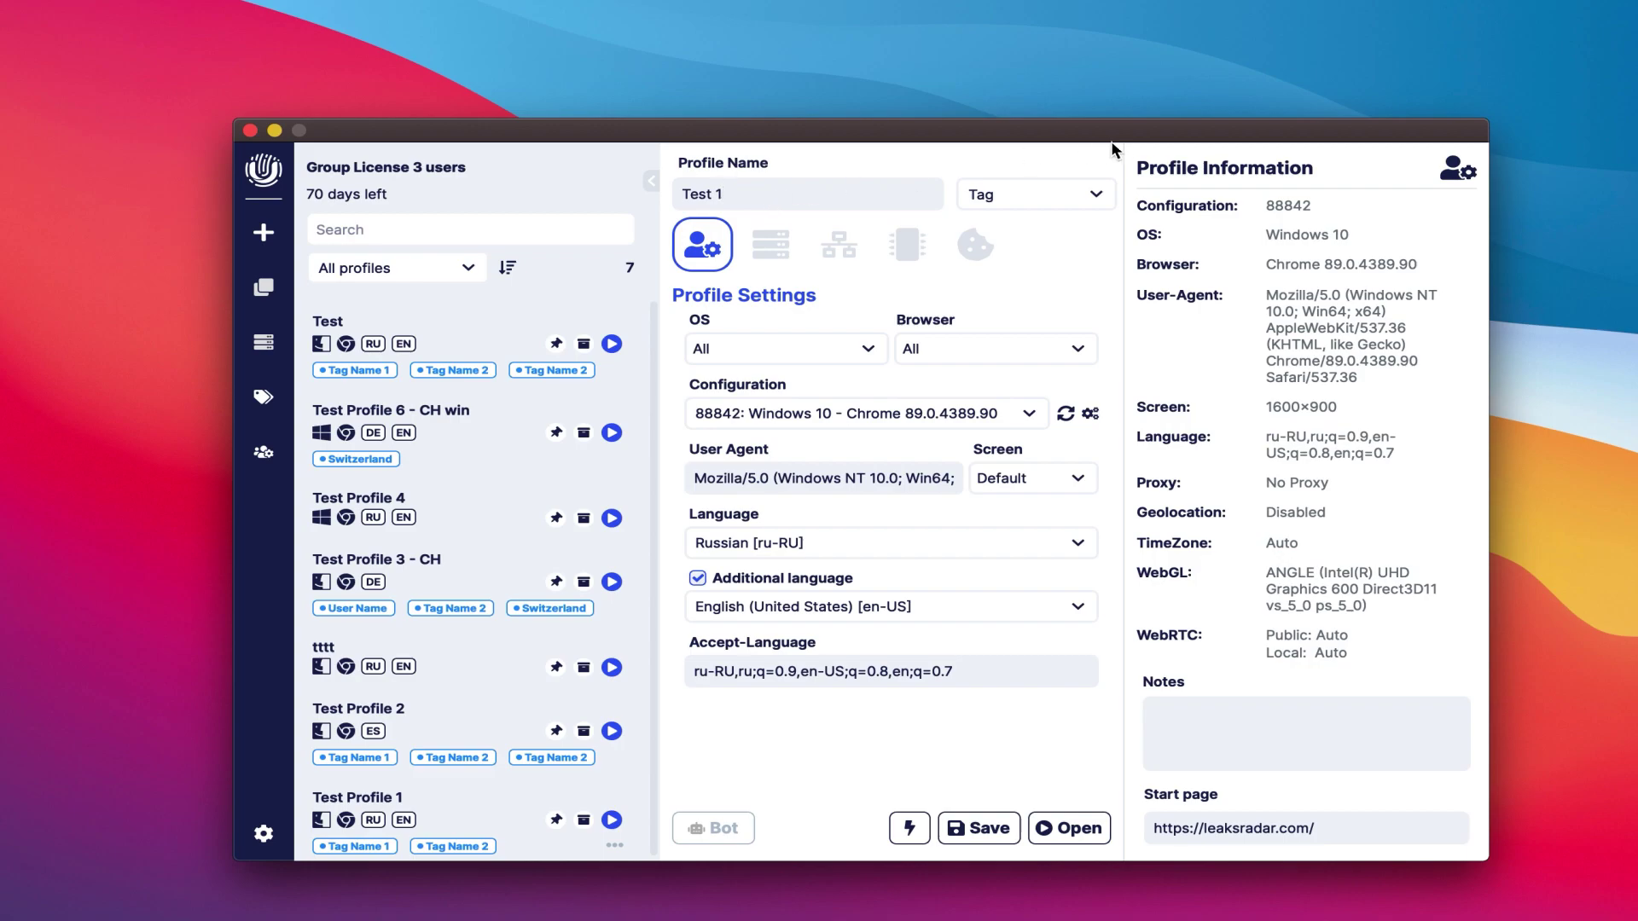
click(1095, 198)
click(889, 295)
click(889, 312)
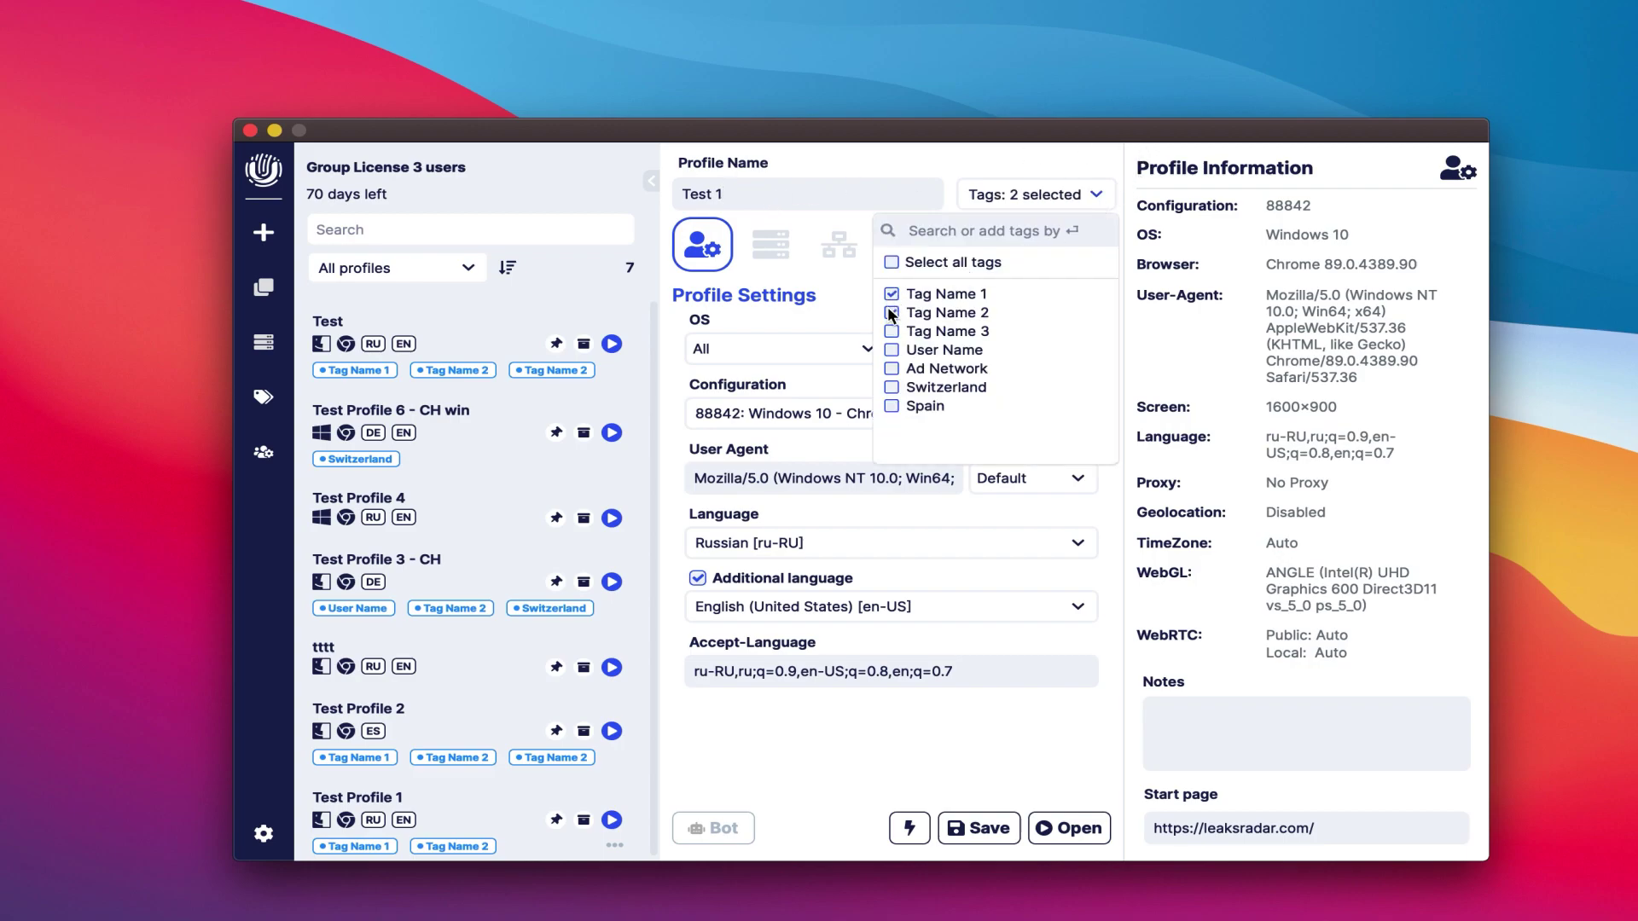
click(825, 302)
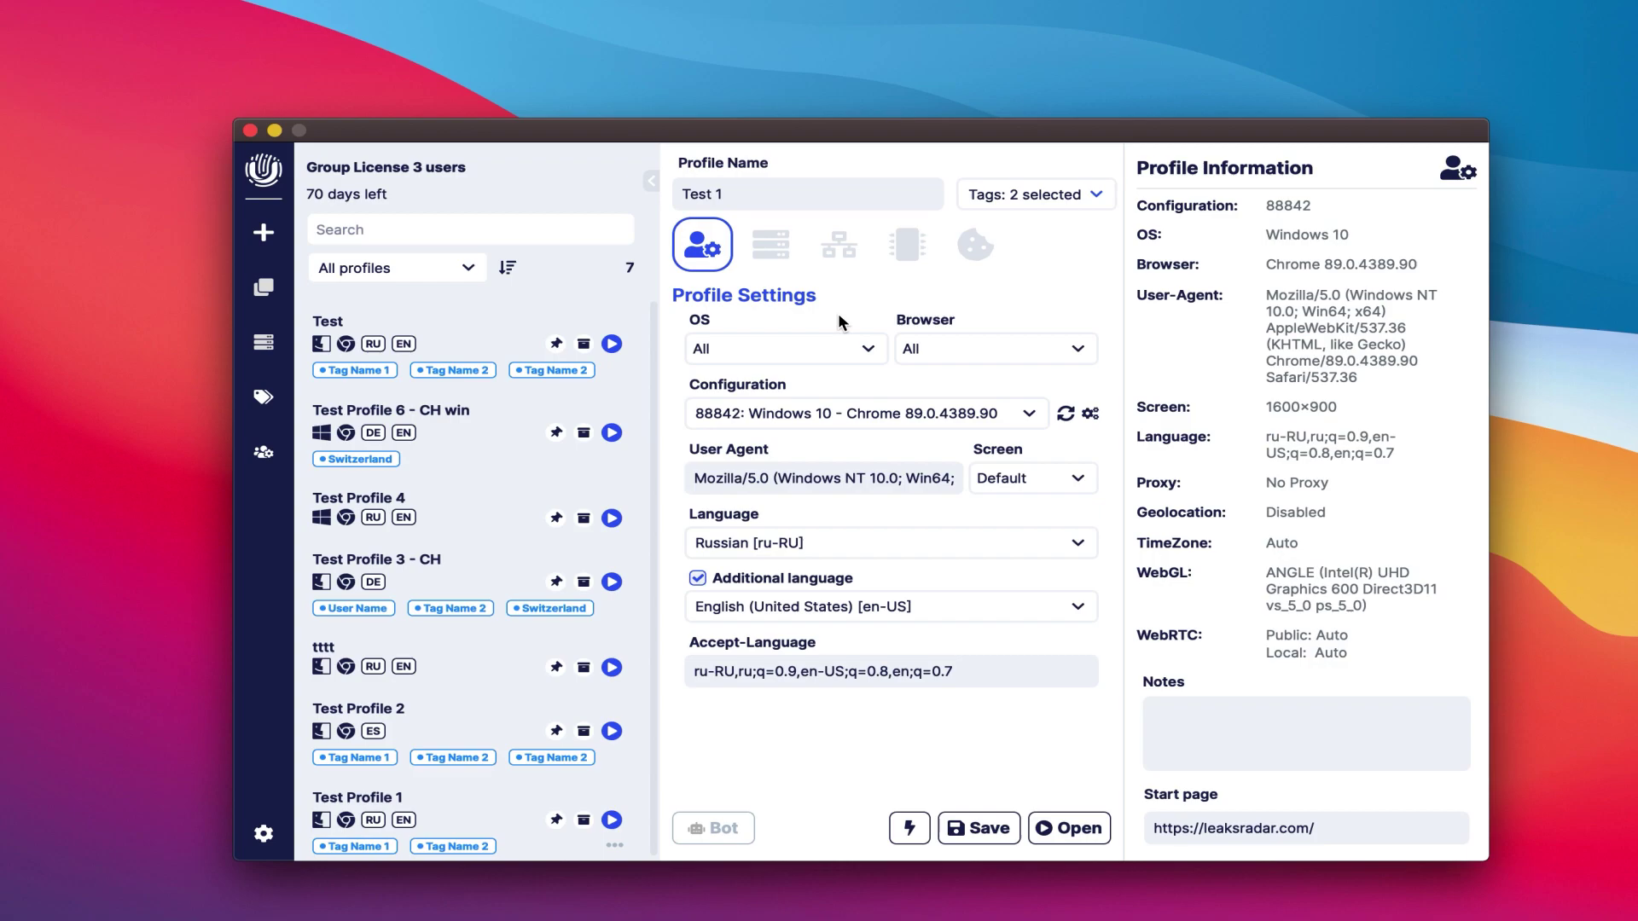
Set Test 1 to Windows 10 and Chrome with fingerprint configuration 90110
click(868, 348)
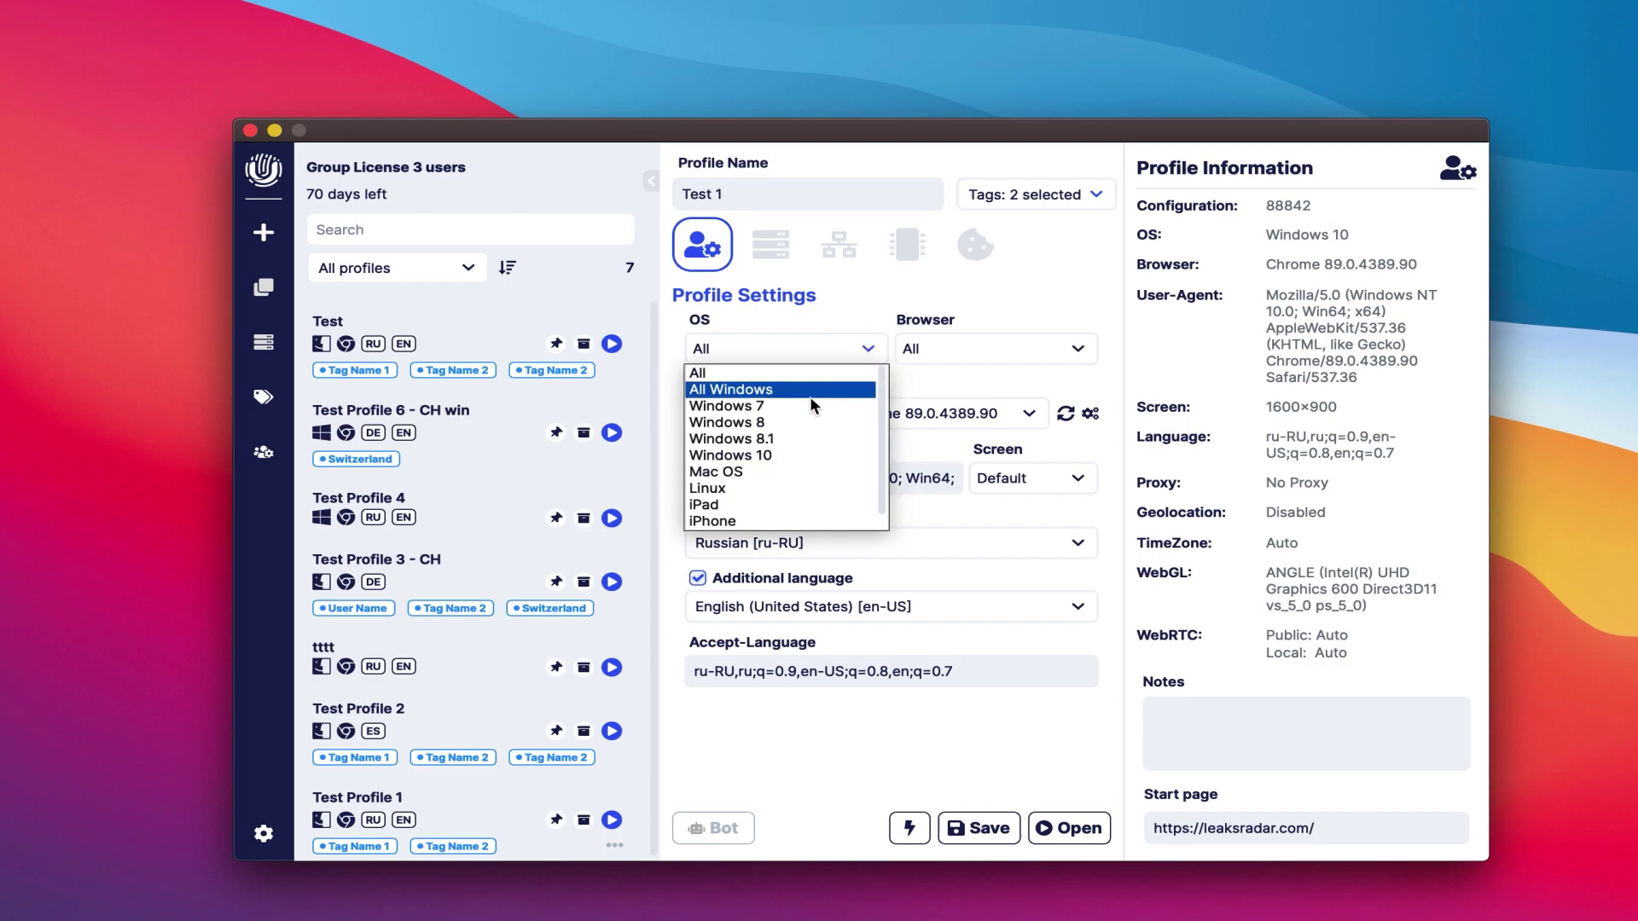
click(787, 452)
click(998, 354)
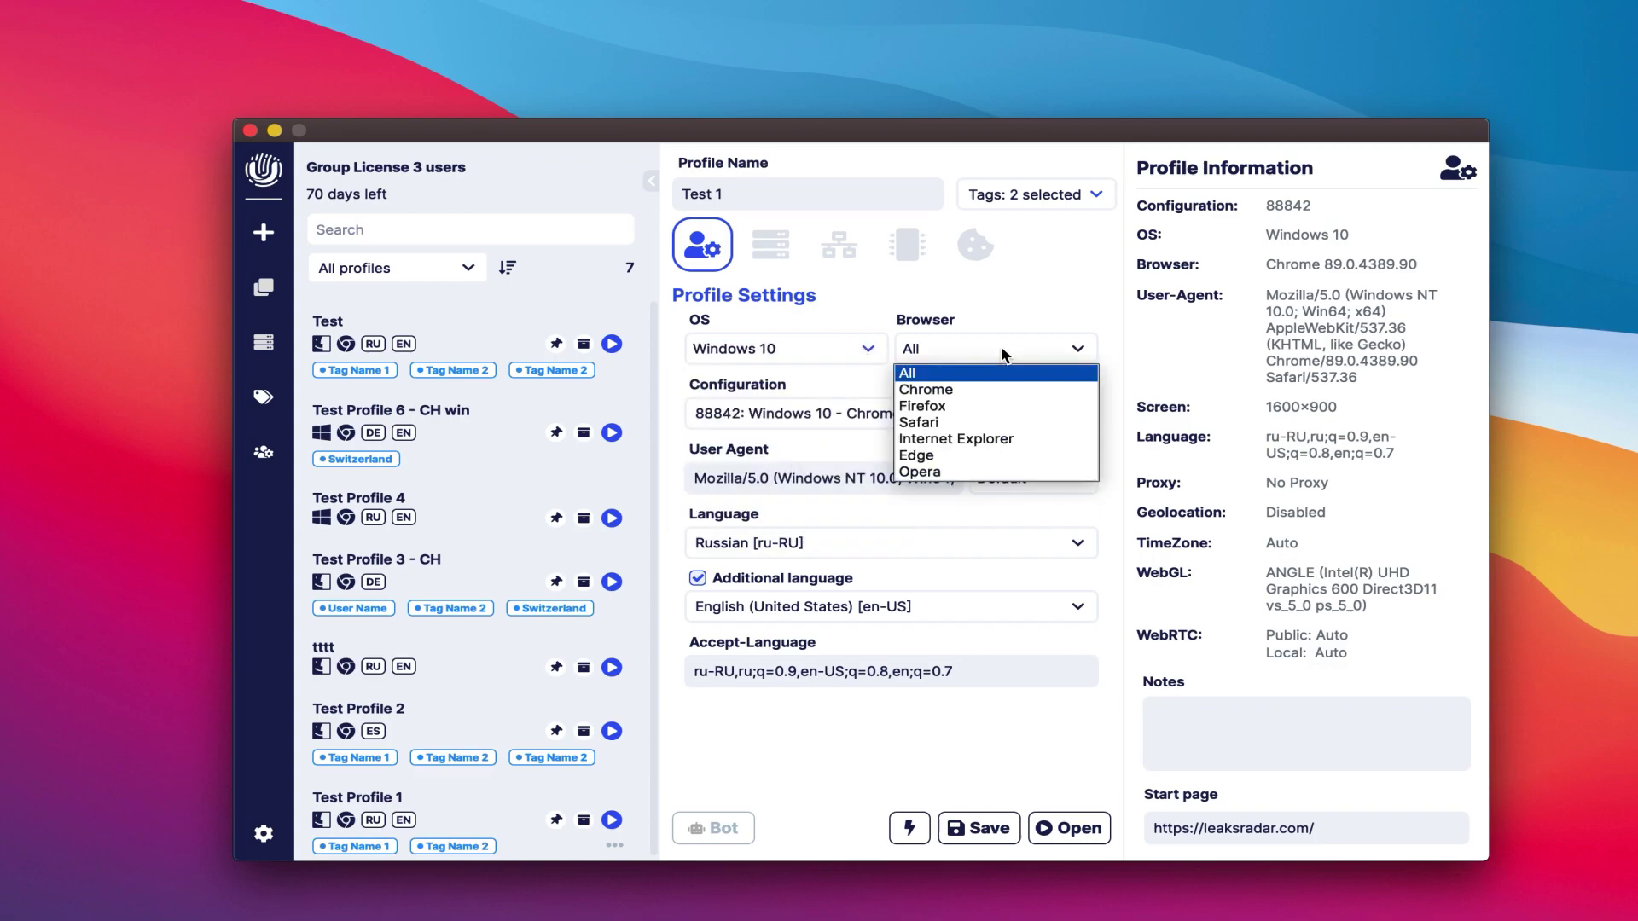
click(984, 388)
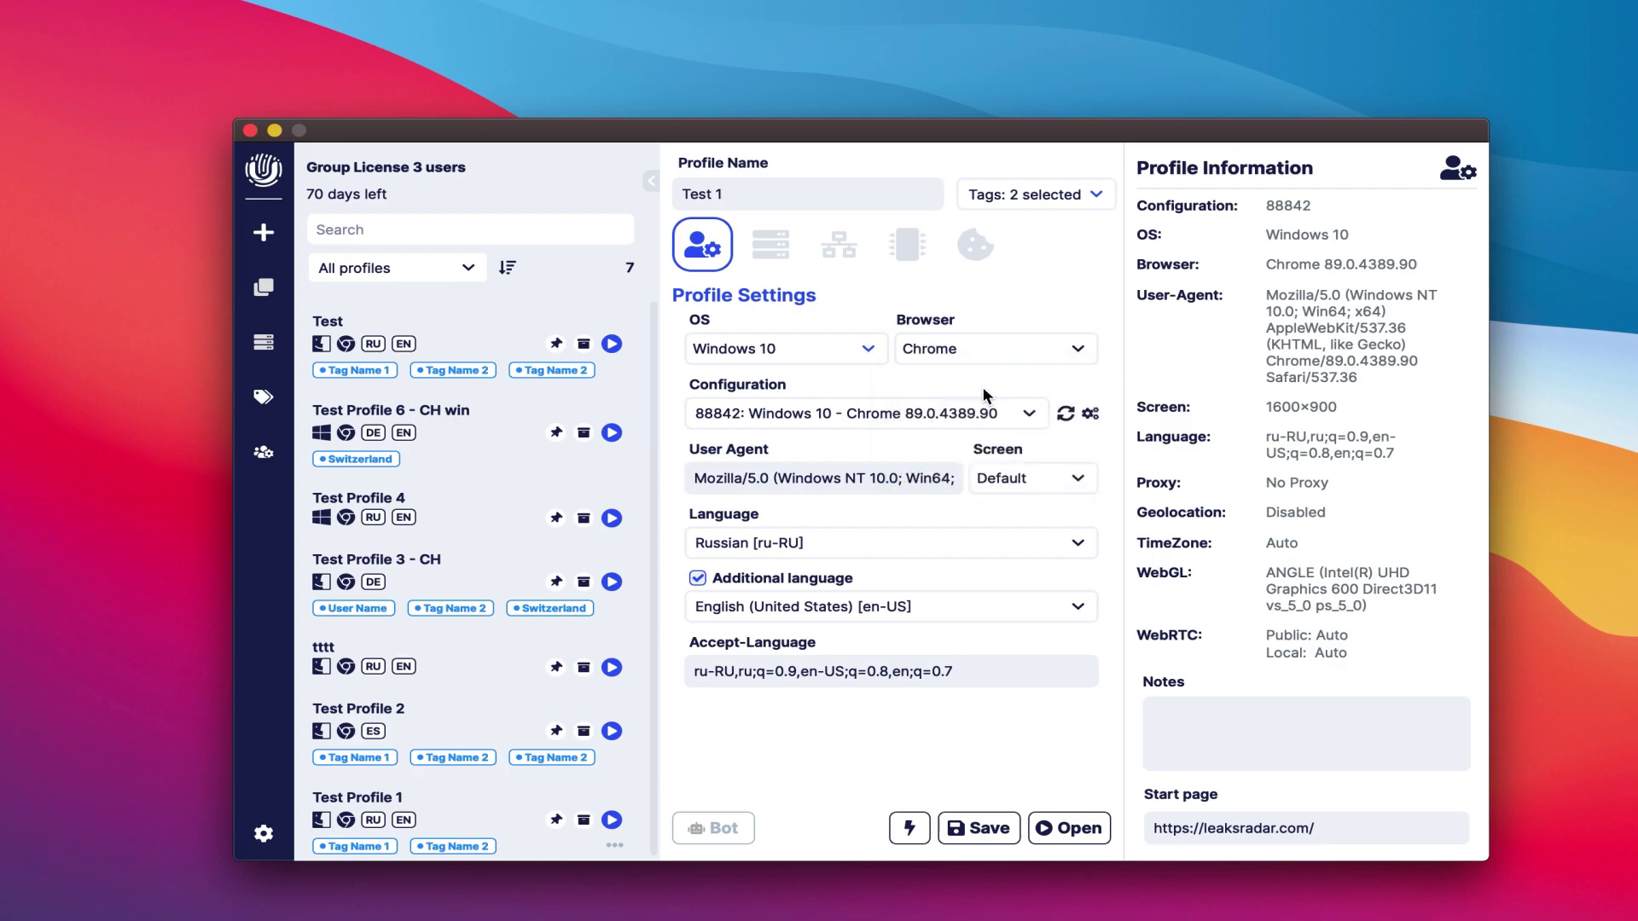
click(1029, 413)
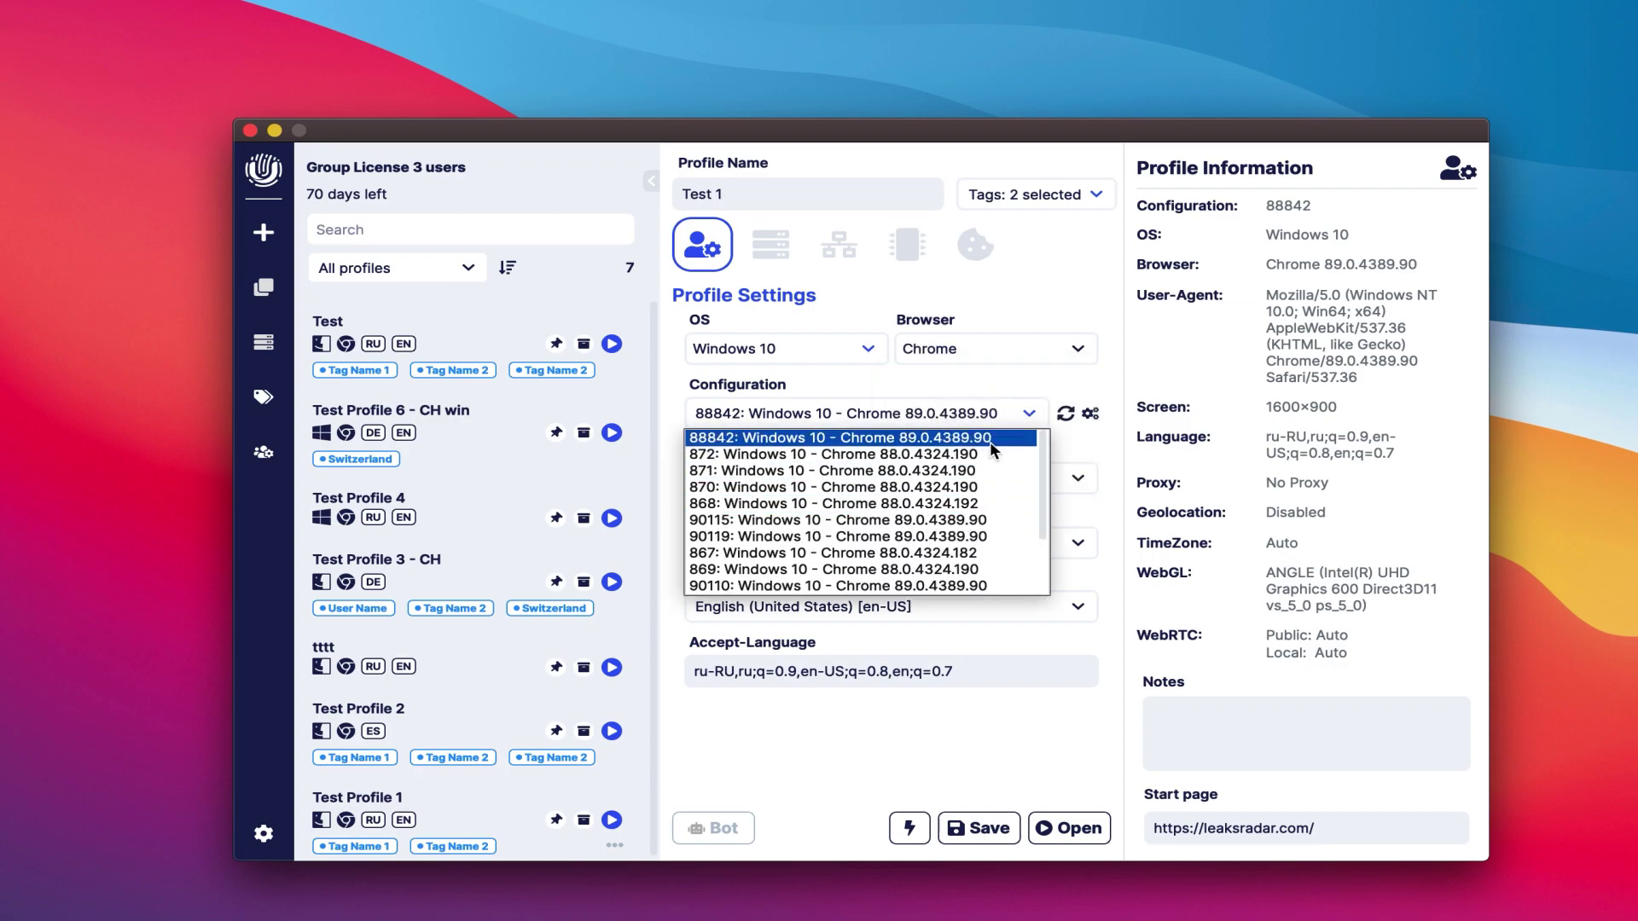
click(971, 585)
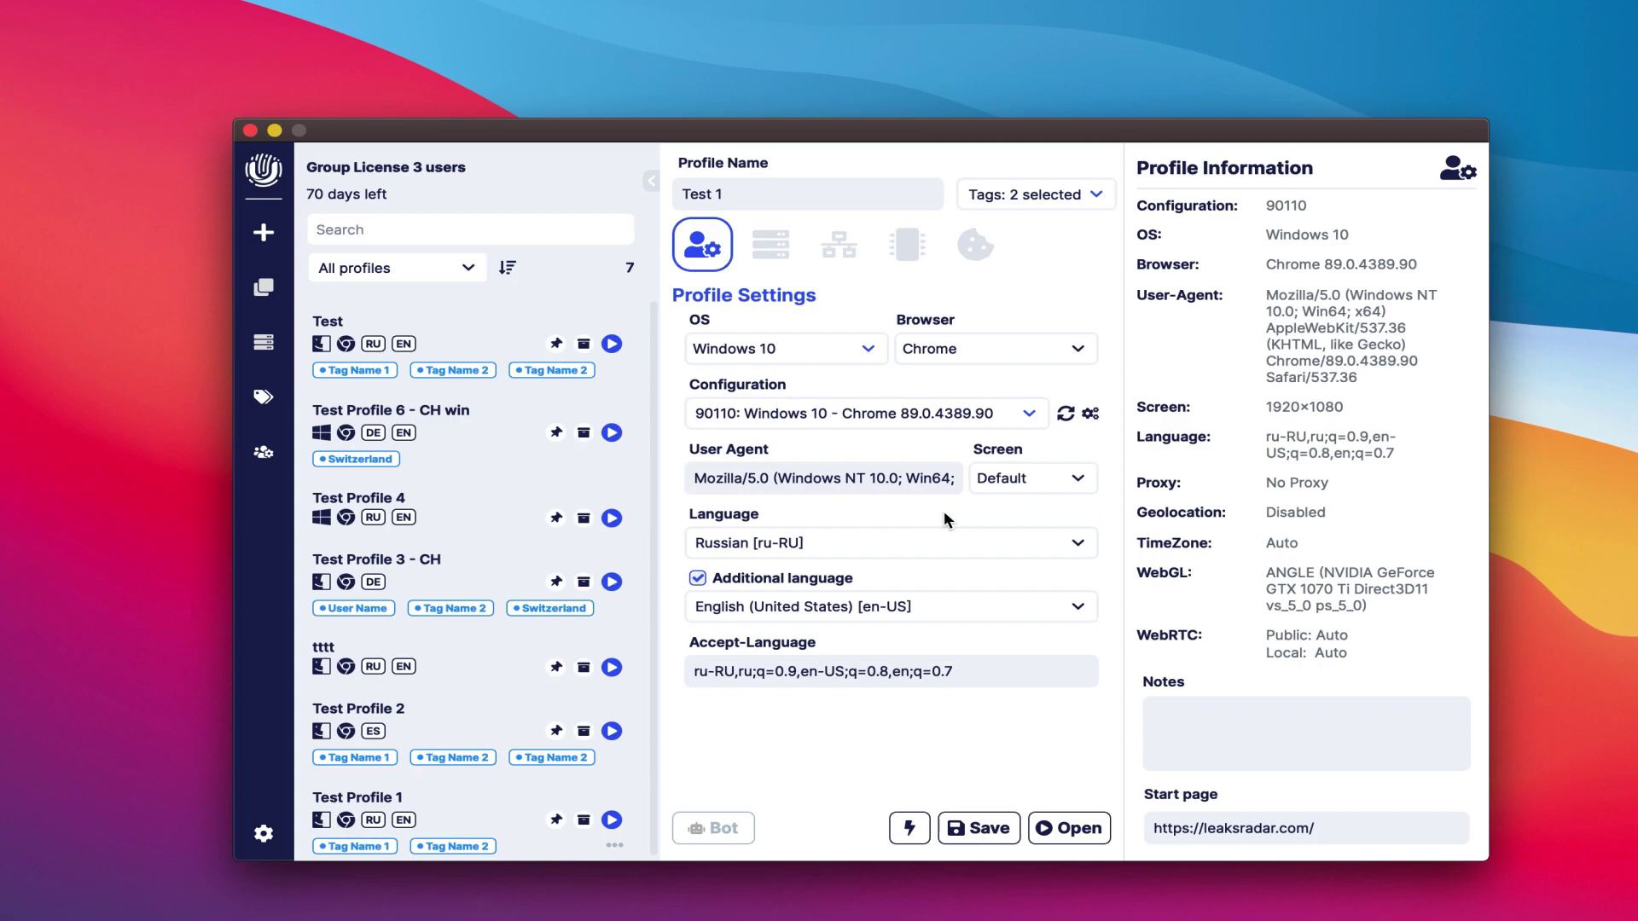
Set the profile's screen resolution to 1400×1050
triple_click(897, 487)
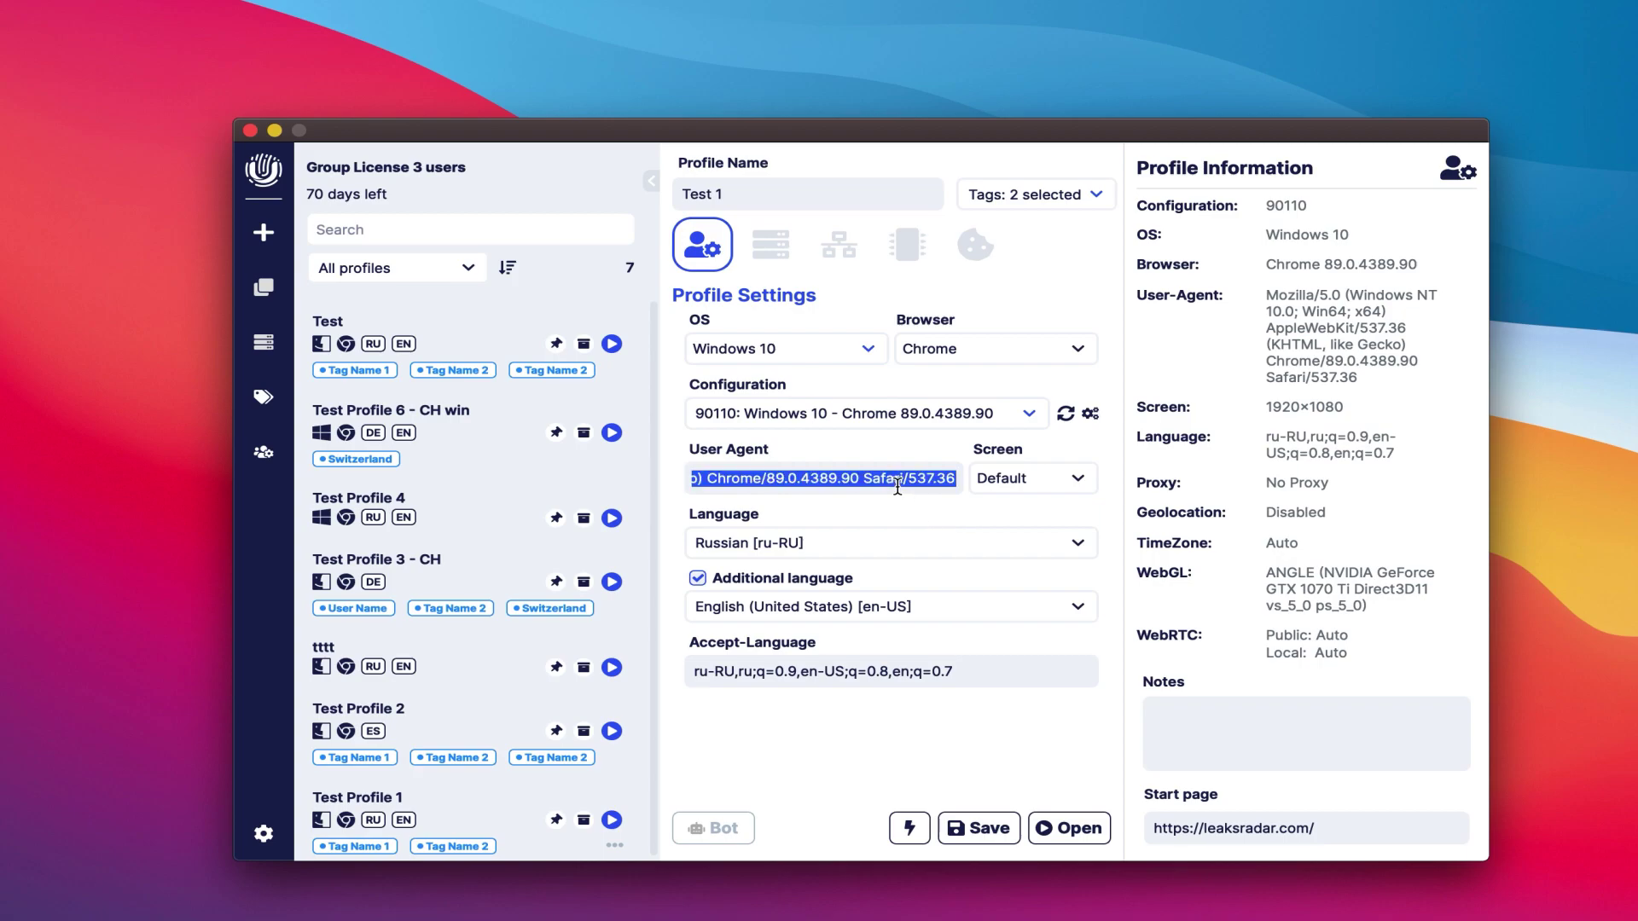
click(897, 487)
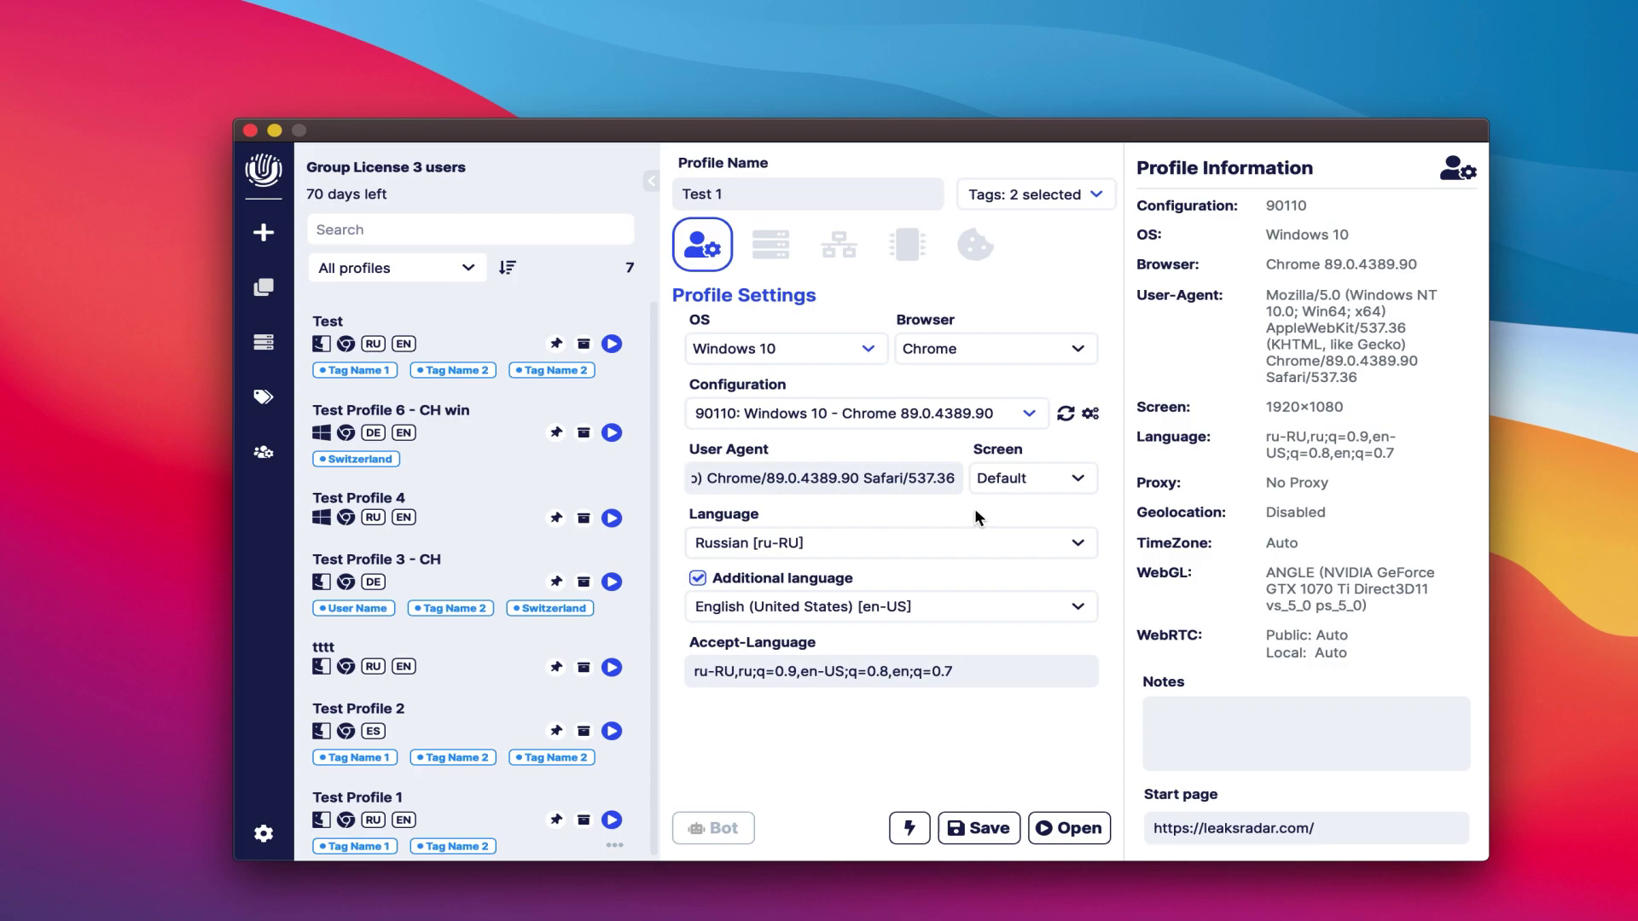
click(1018, 483)
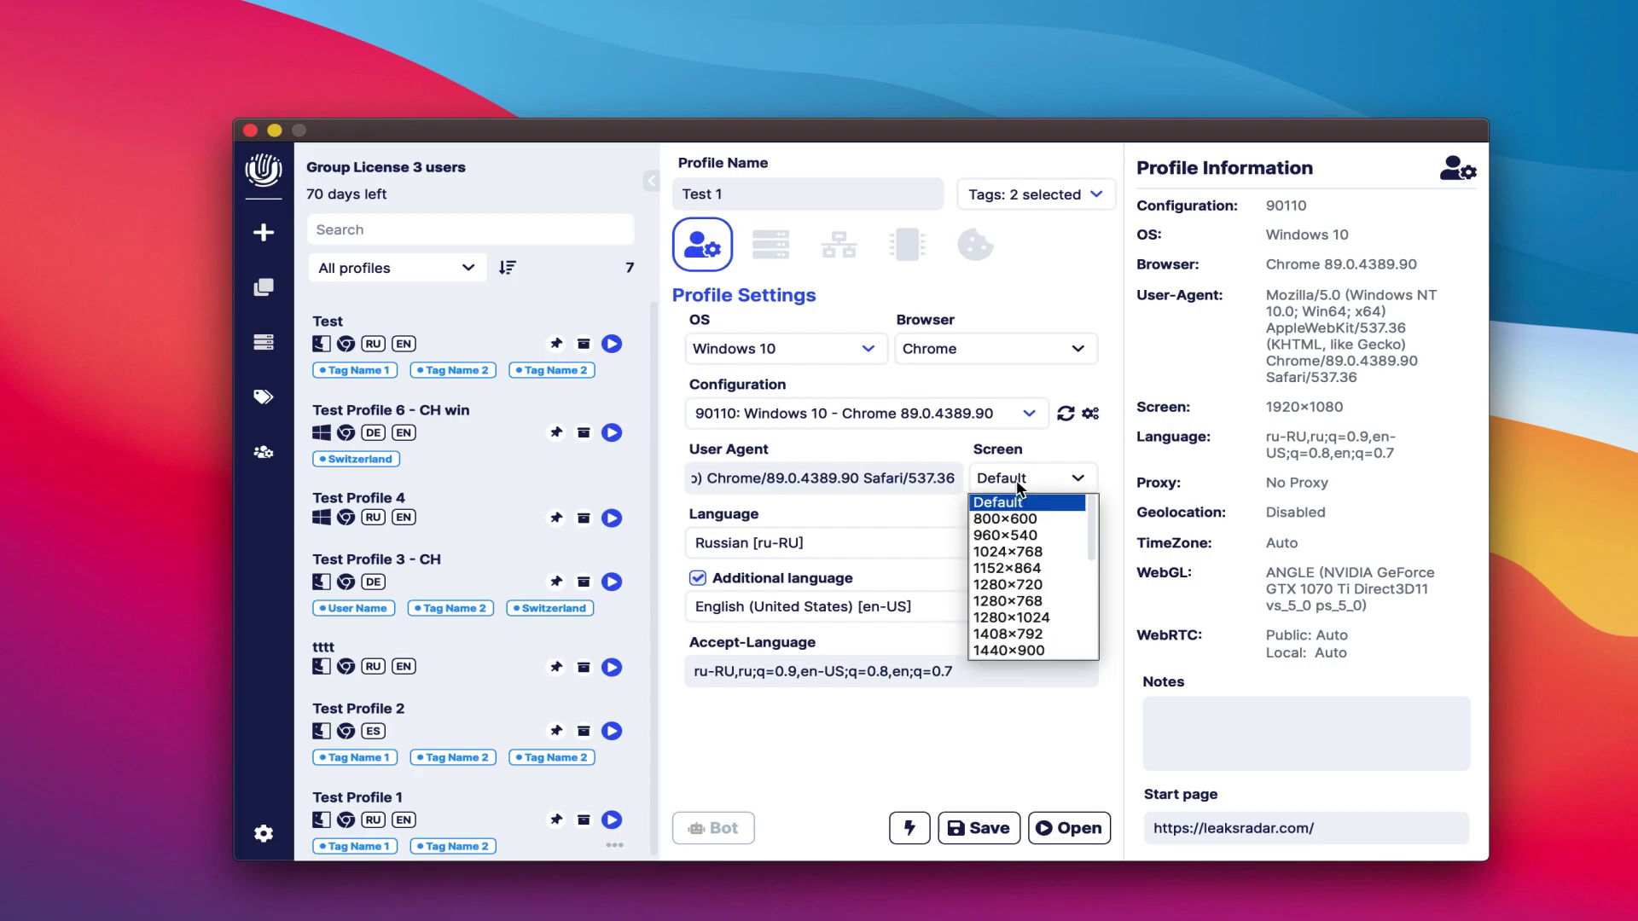
scroll(1023, 652, down, 1)
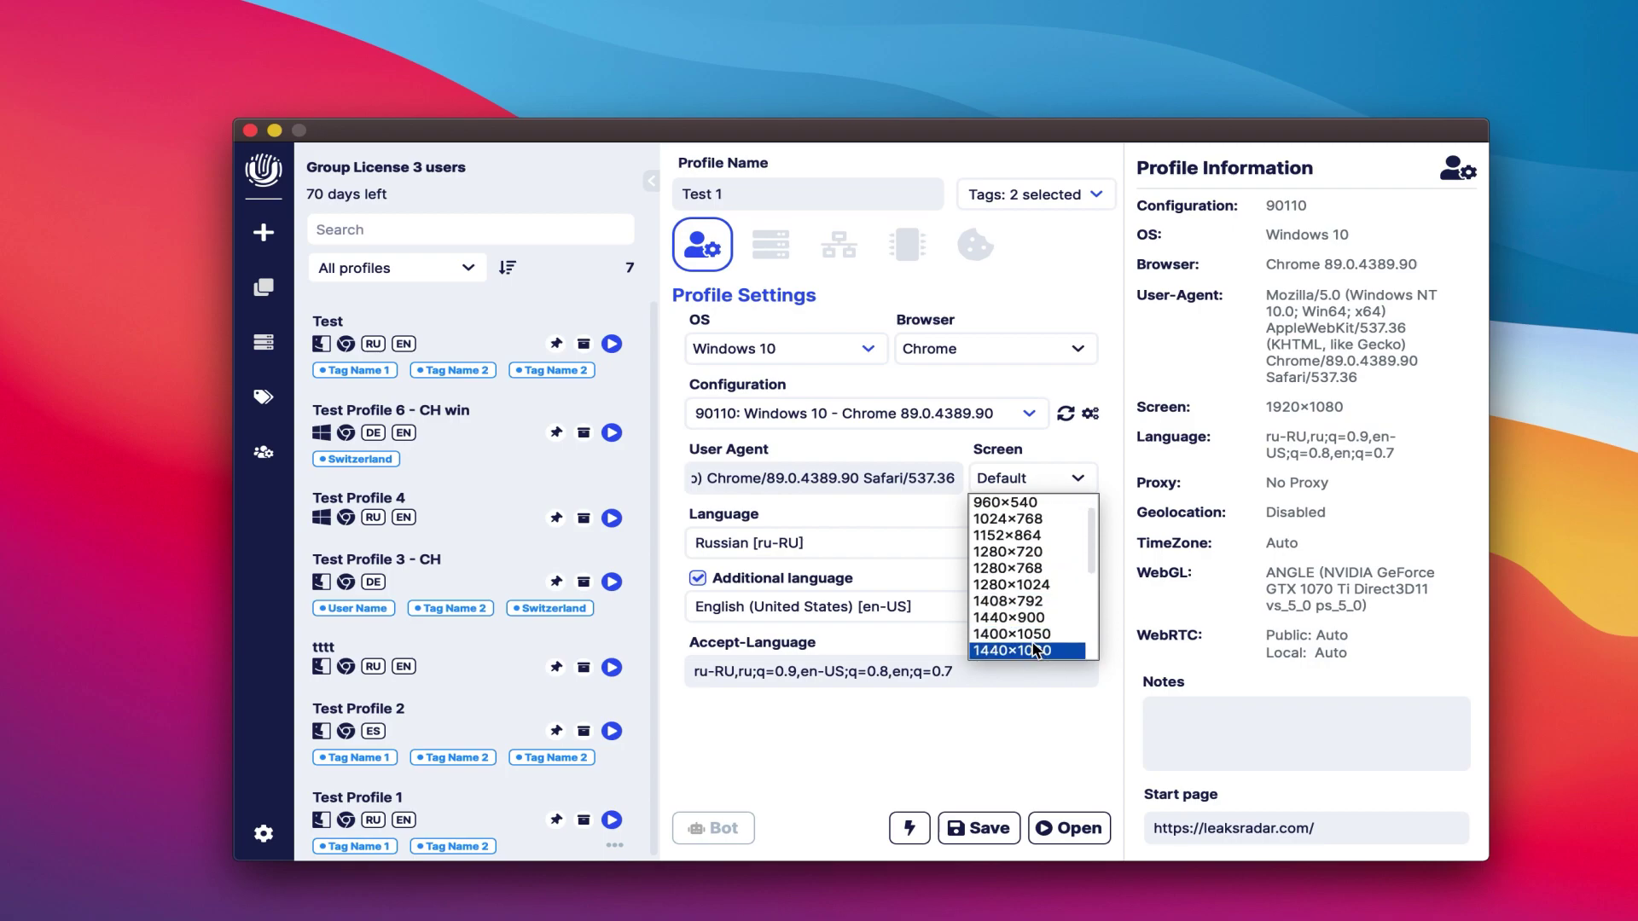
scroll(1035, 651, down, 3)
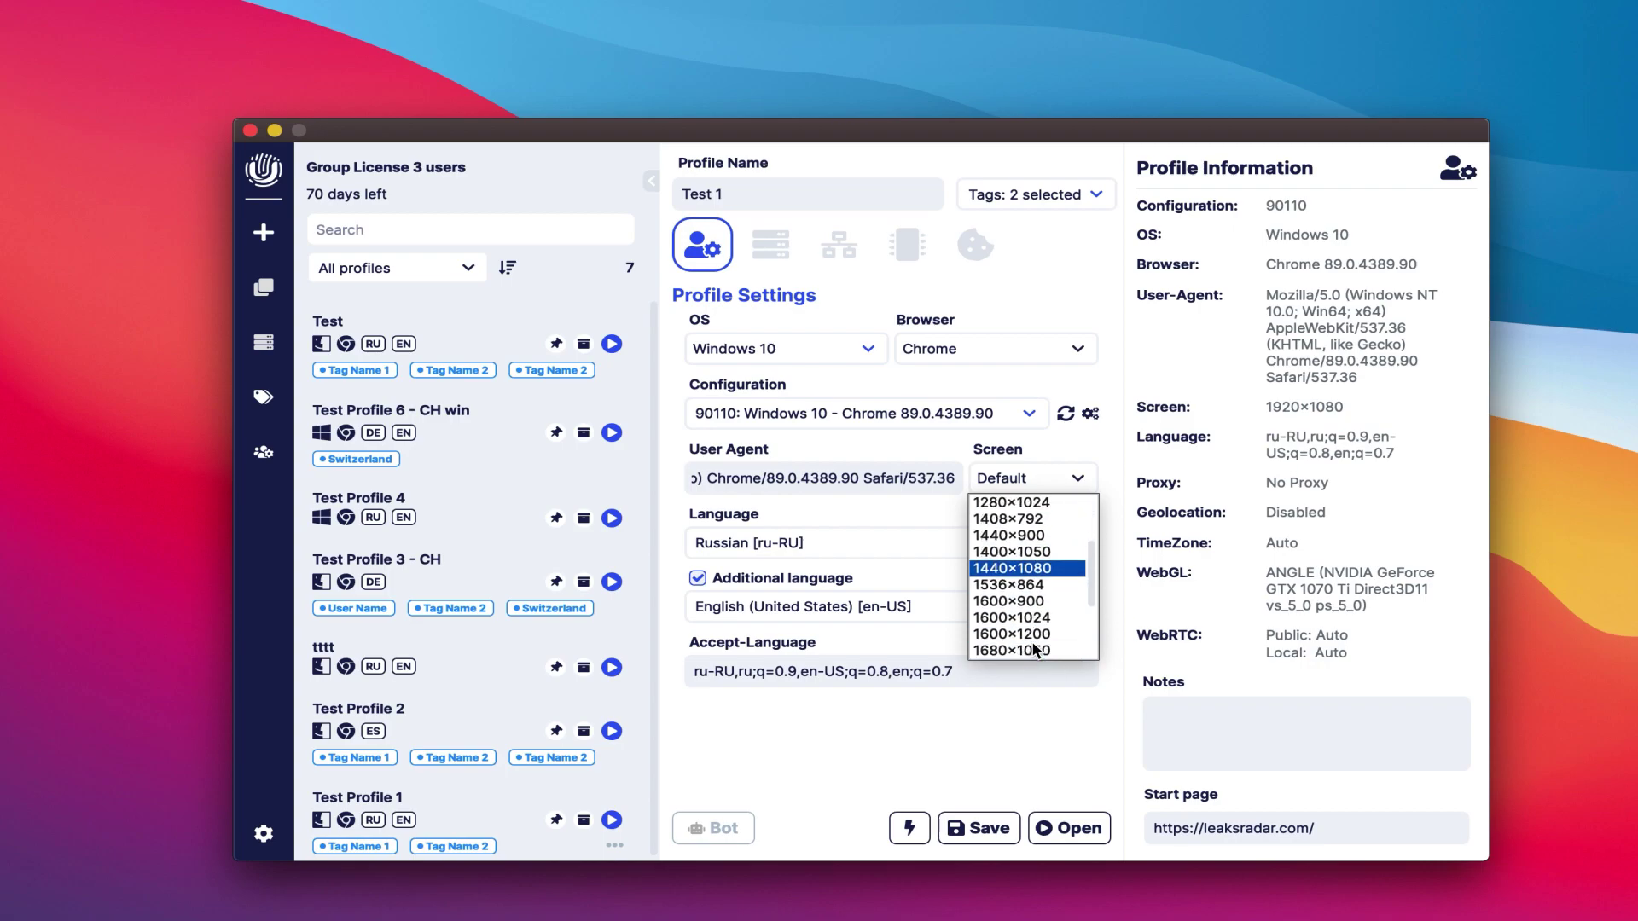
click(1035, 553)
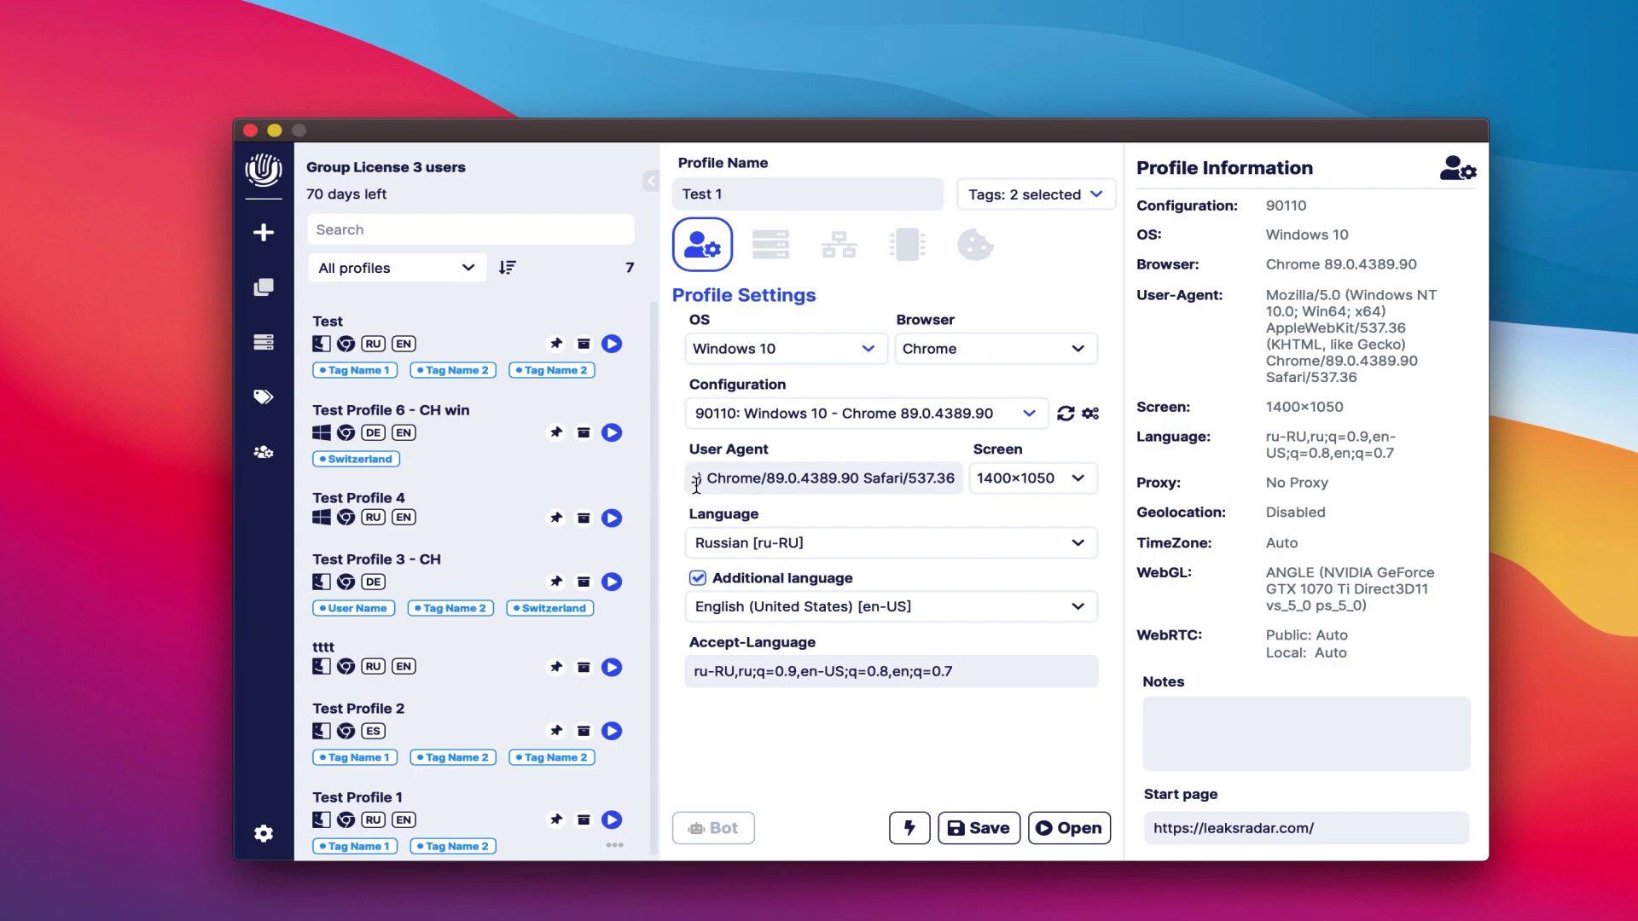
Add English (United States) as an additional language so Accept-Language includes en-US after Russian
drag(751, 477, 611, 472)
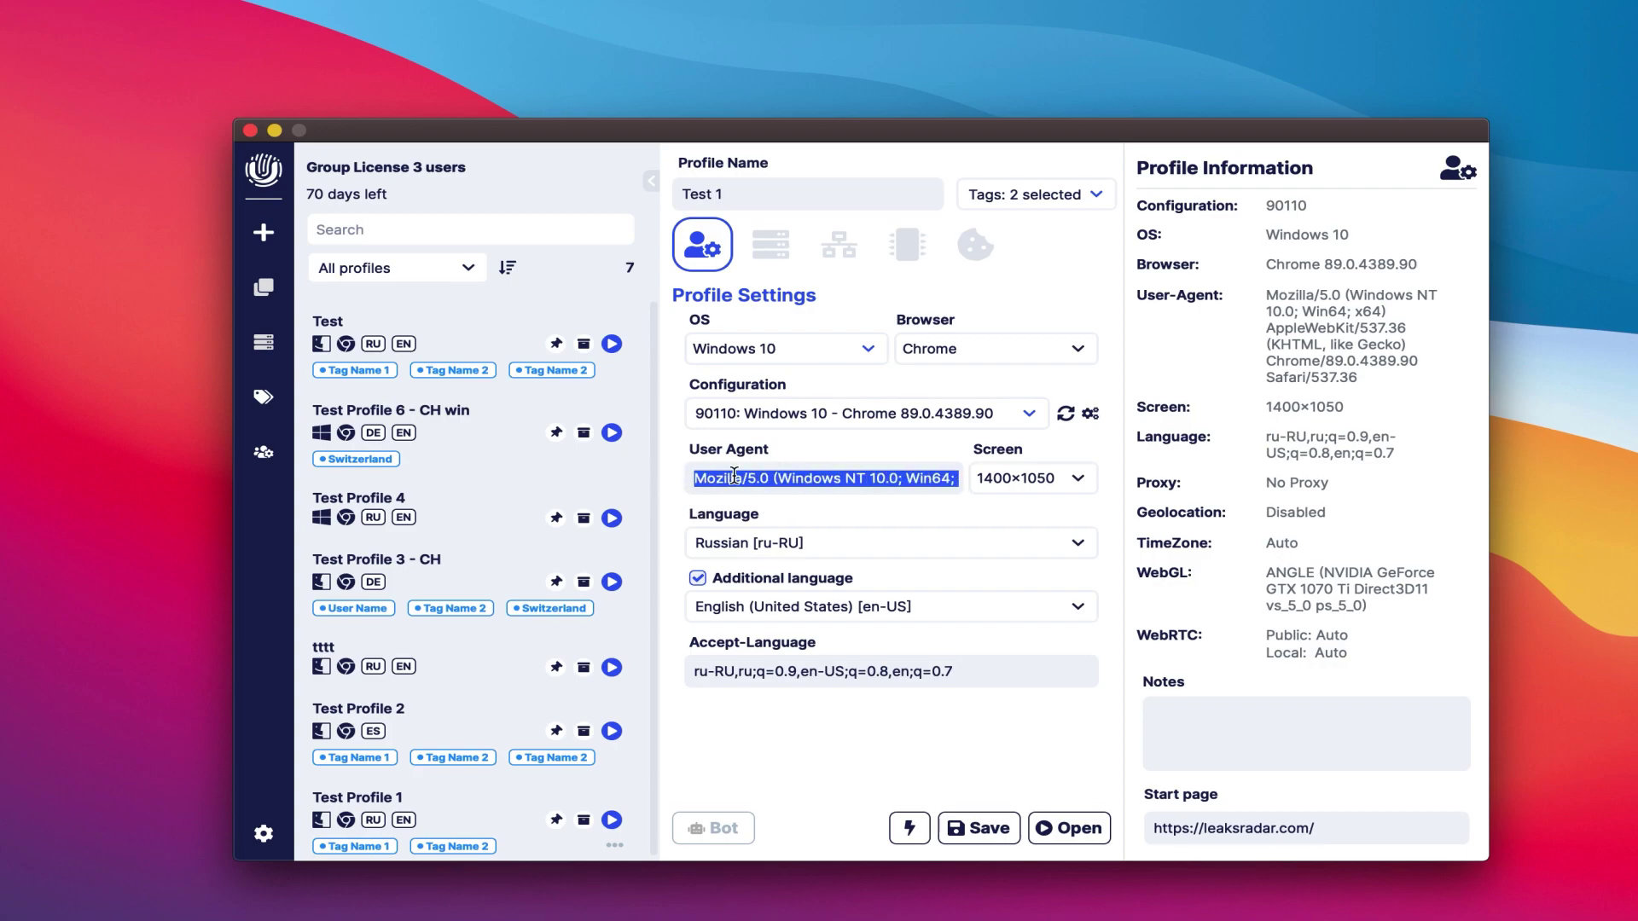
click(774, 503)
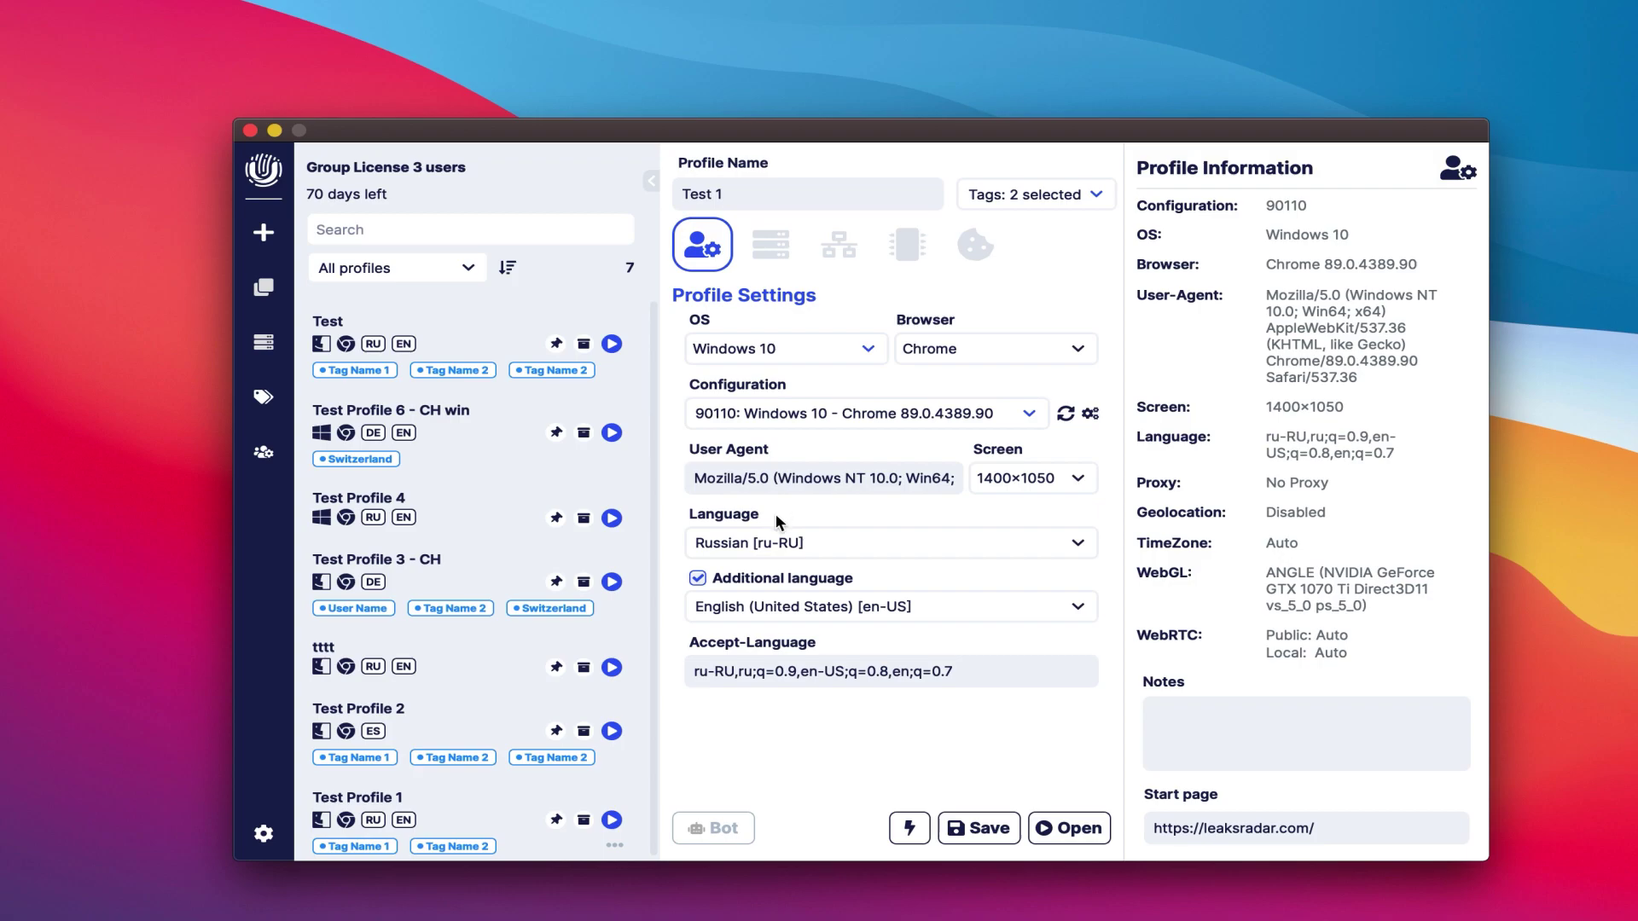
click(703, 580)
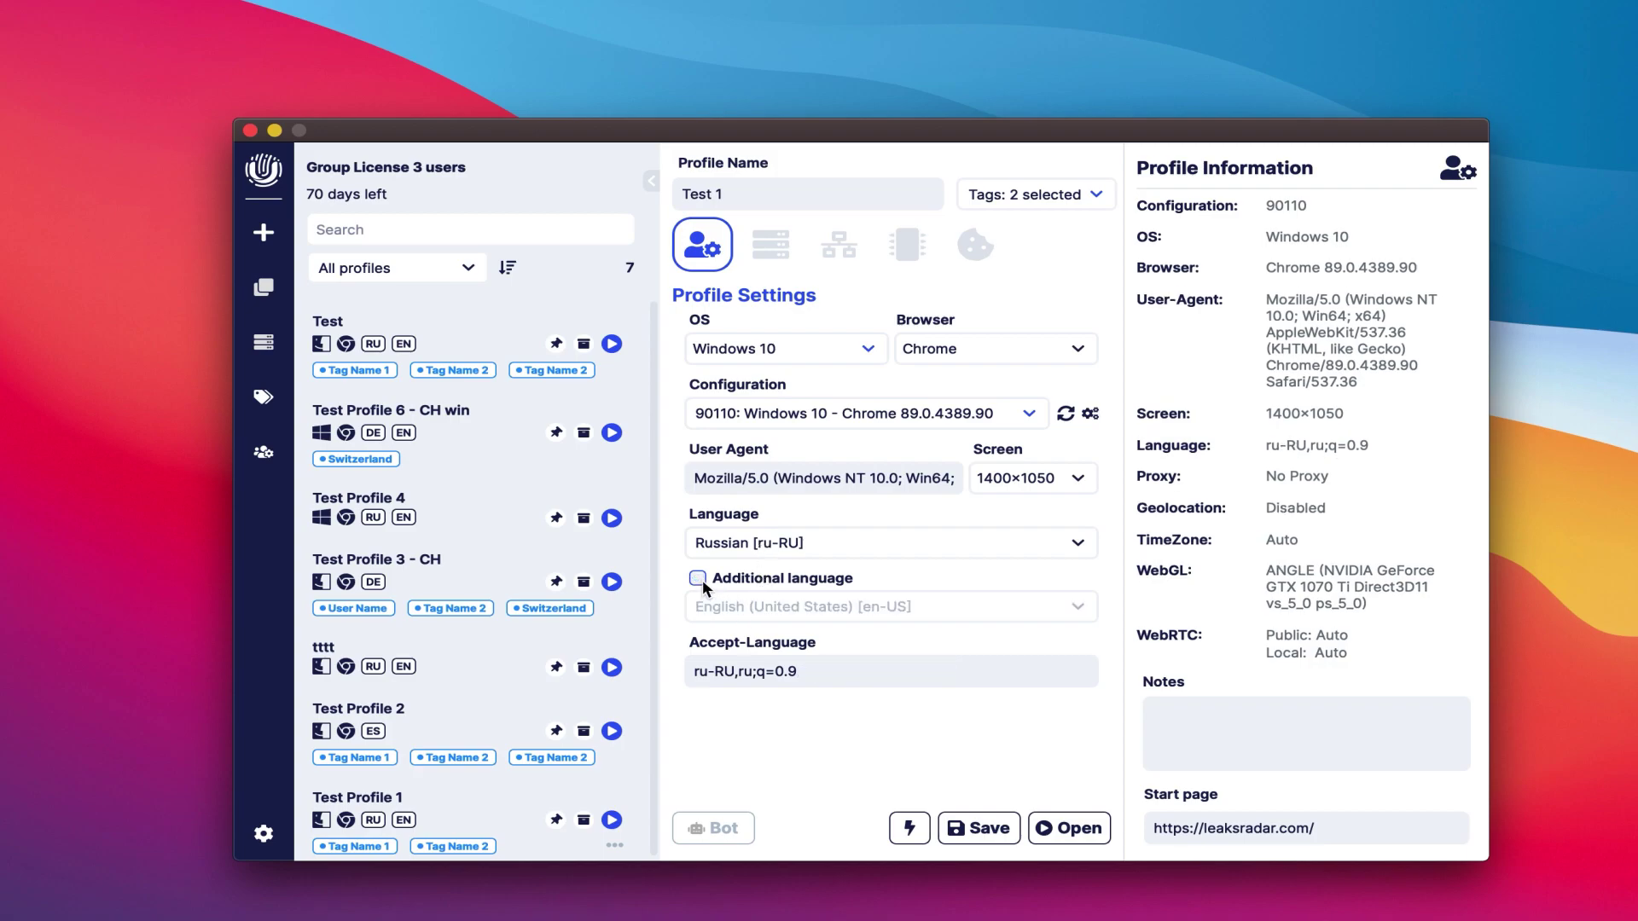
click(703, 580)
triple_click(708, 672)
click(708, 672)
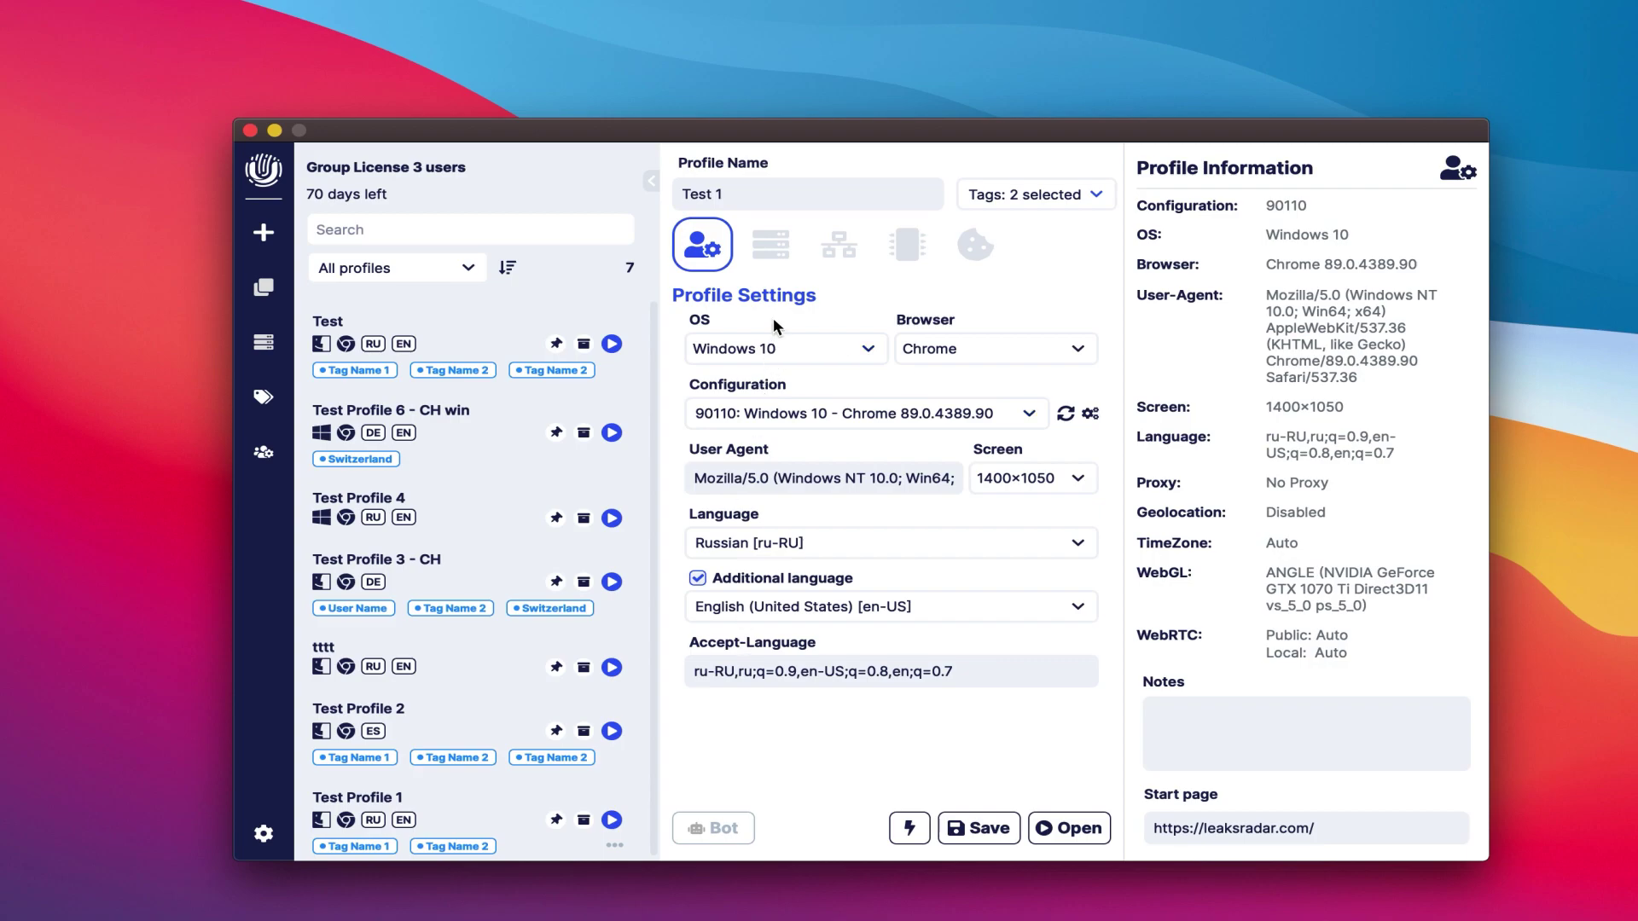
Enable a proxy for the profile using the socks5:// protocol
click(765, 257)
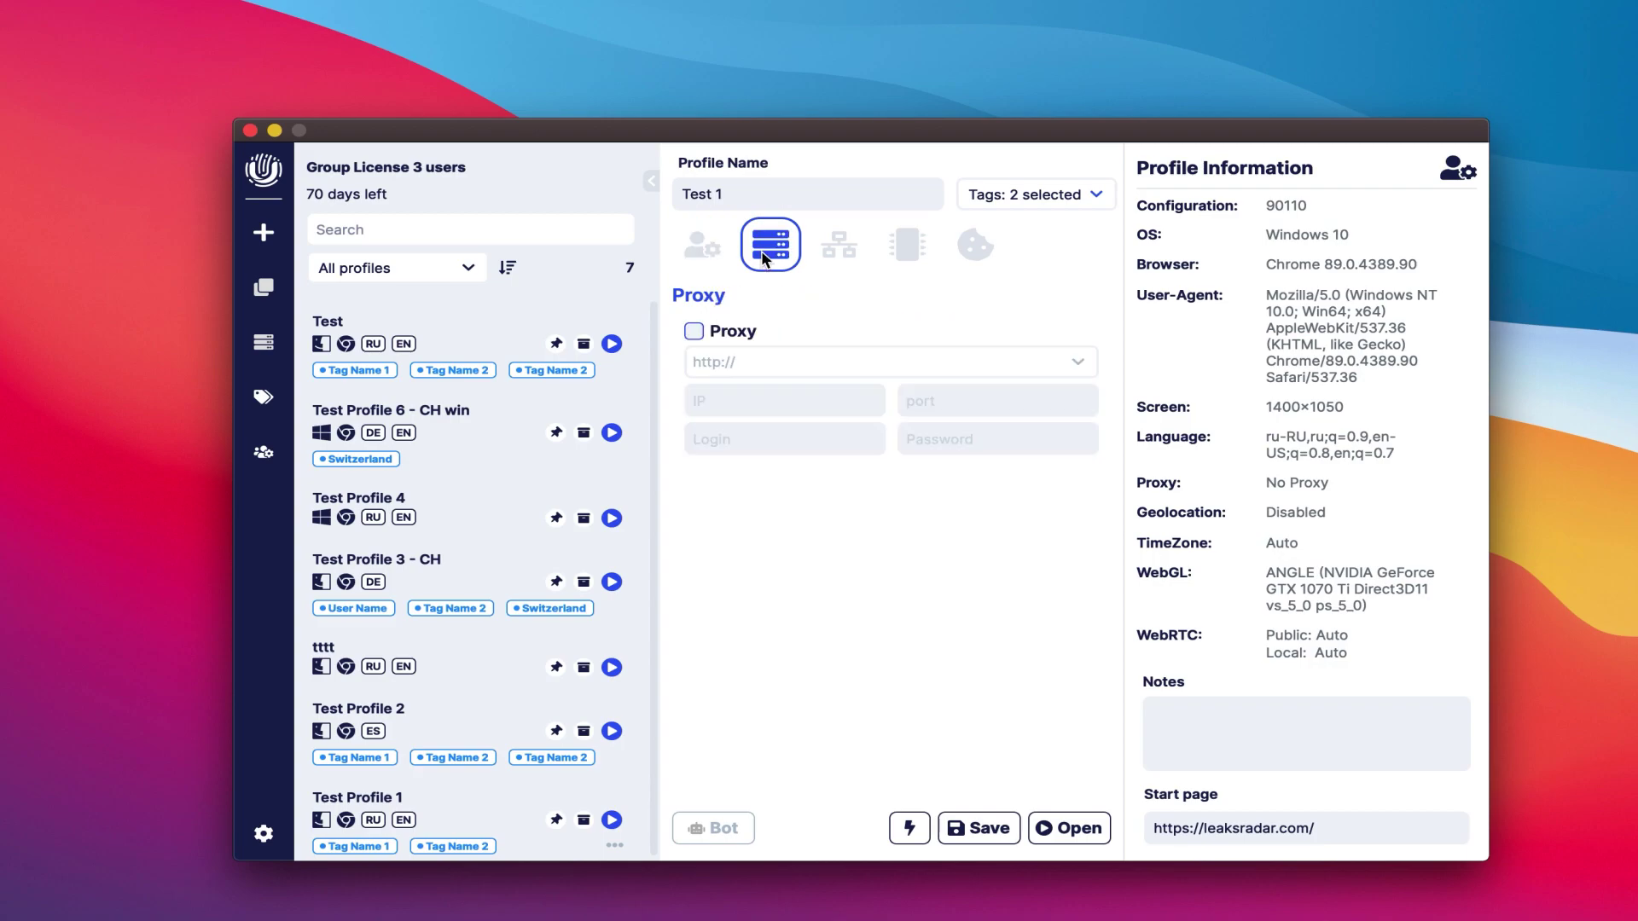
click(695, 331)
click(742, 357)
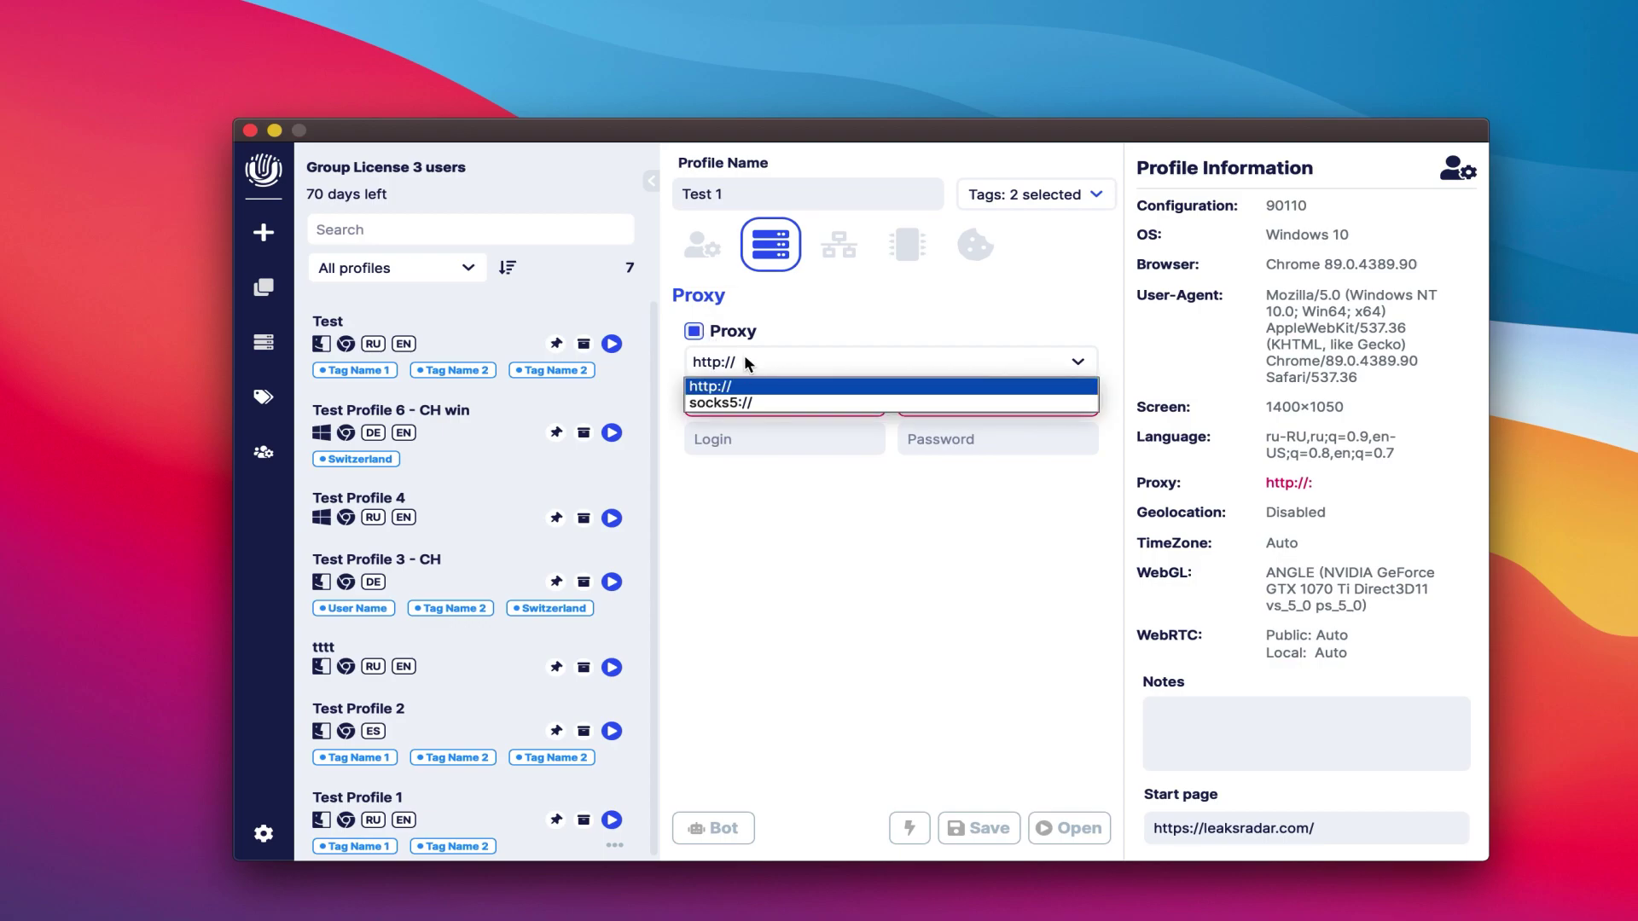
click(747, 403)
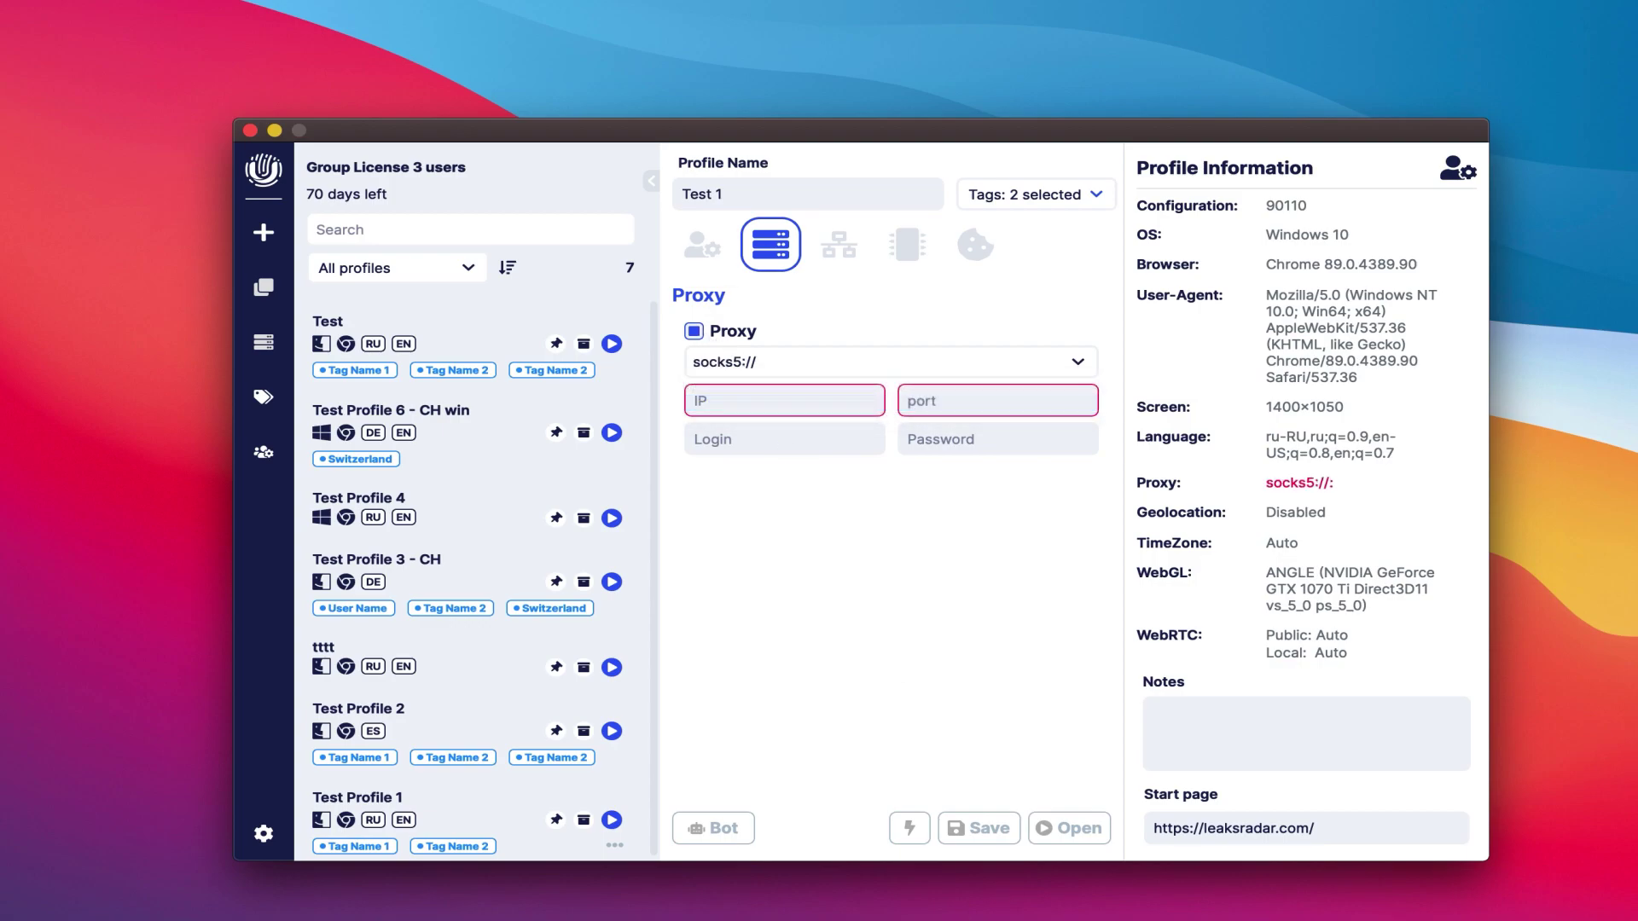
Paste the proxy string 88.218.75.130:8000 with its login and password into the proxy fields
key(super+Tab)
triple_click(986, 401)
key(super+c)
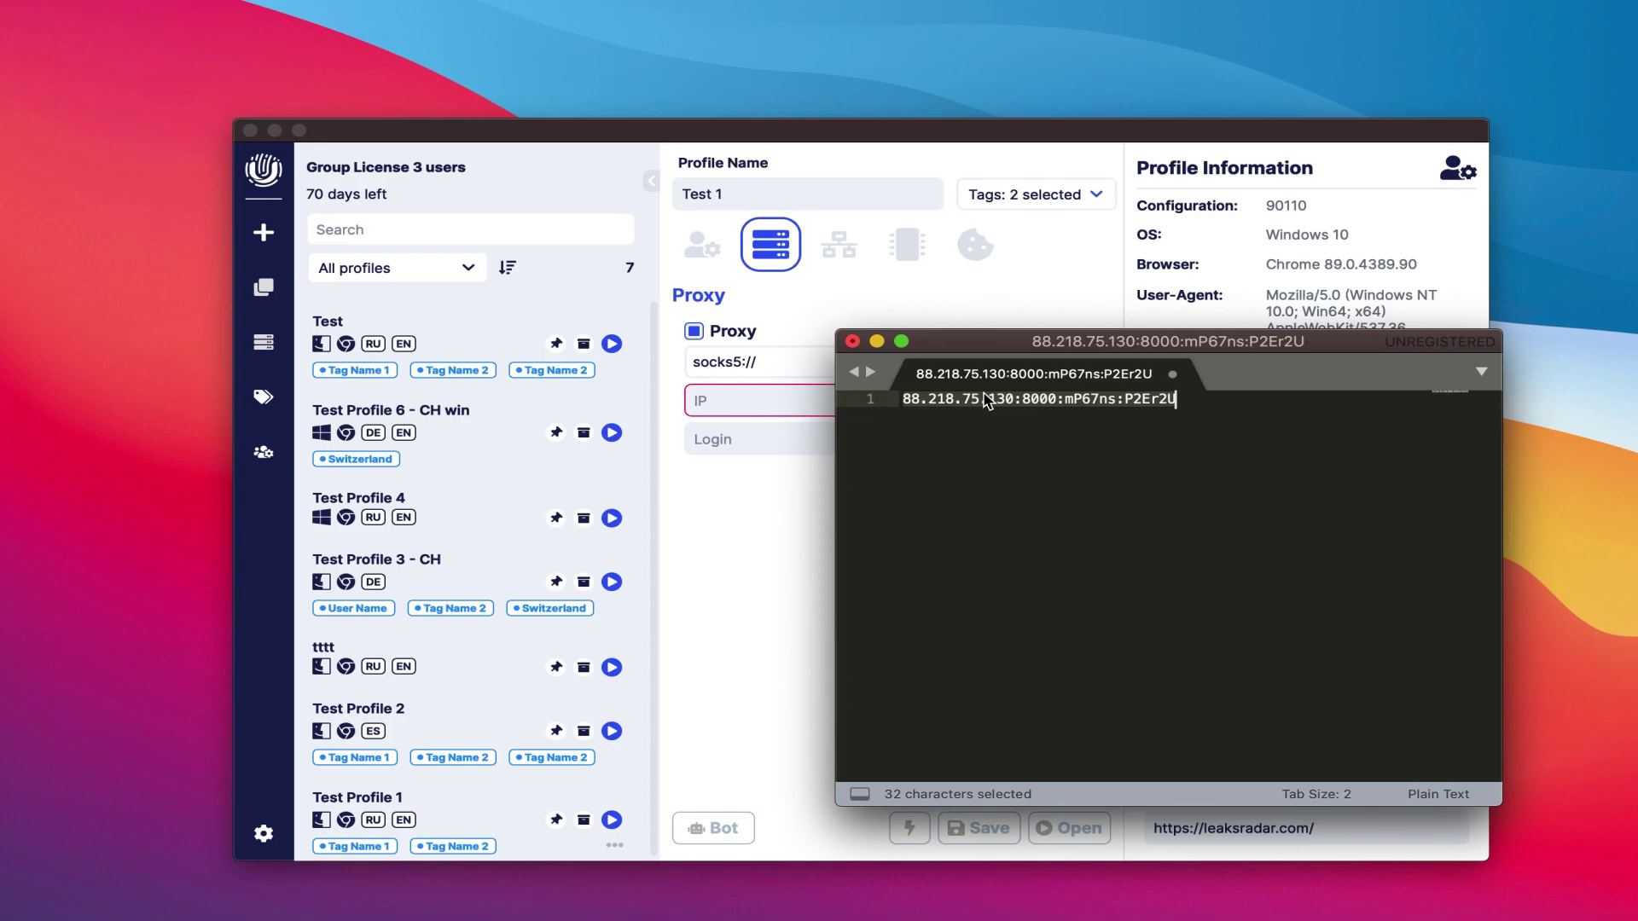
click(793, 503)
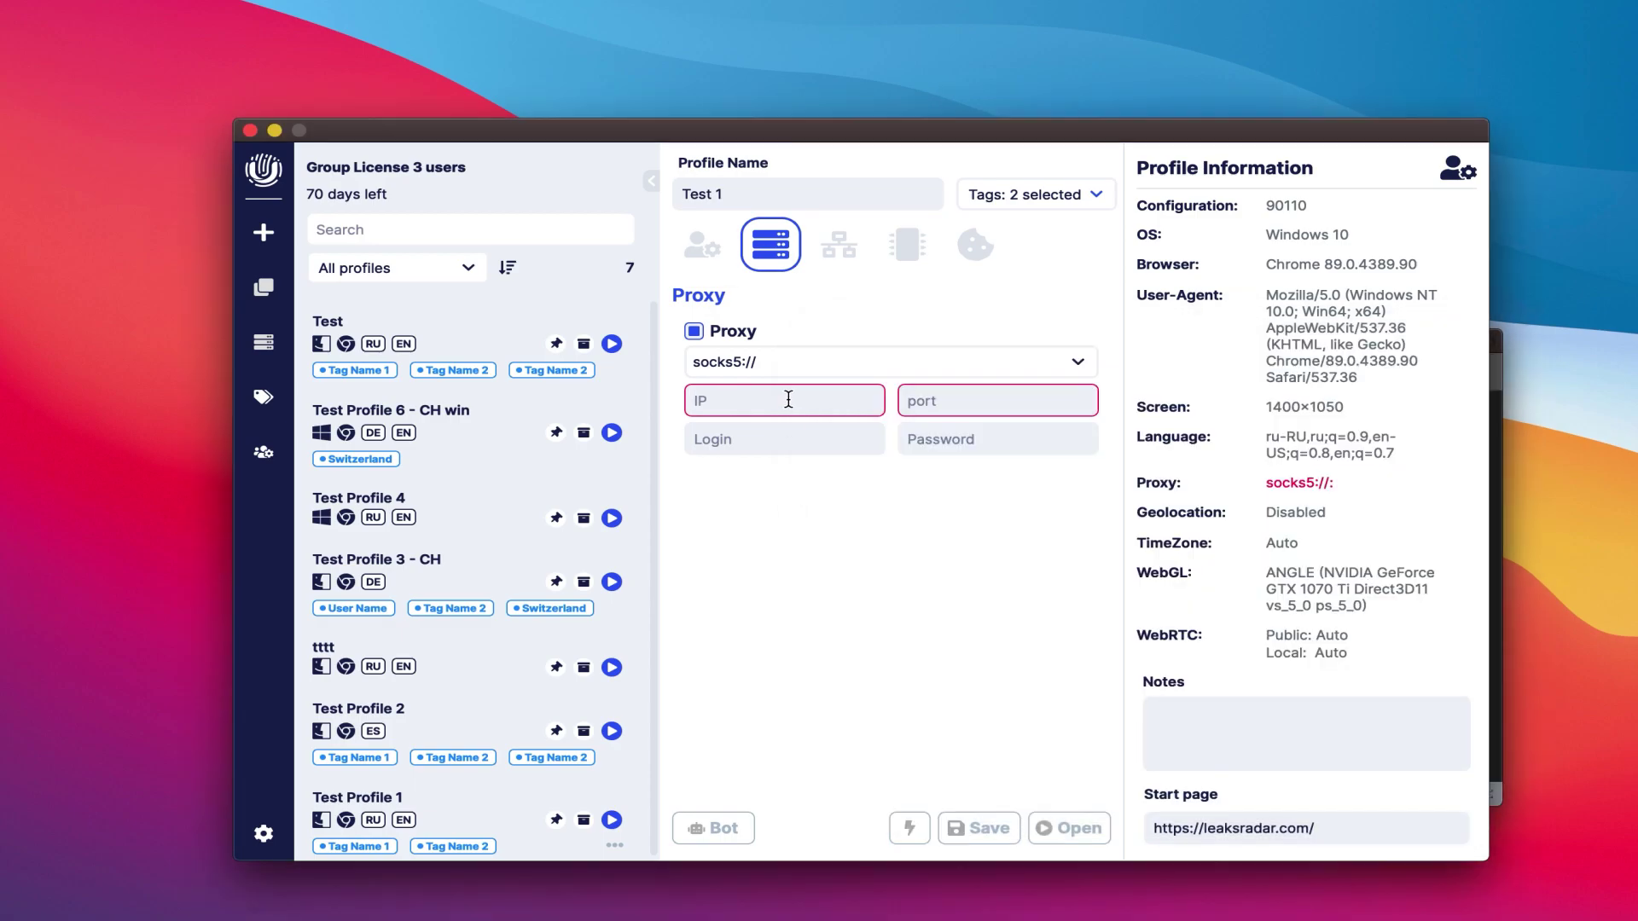
key(super+v)
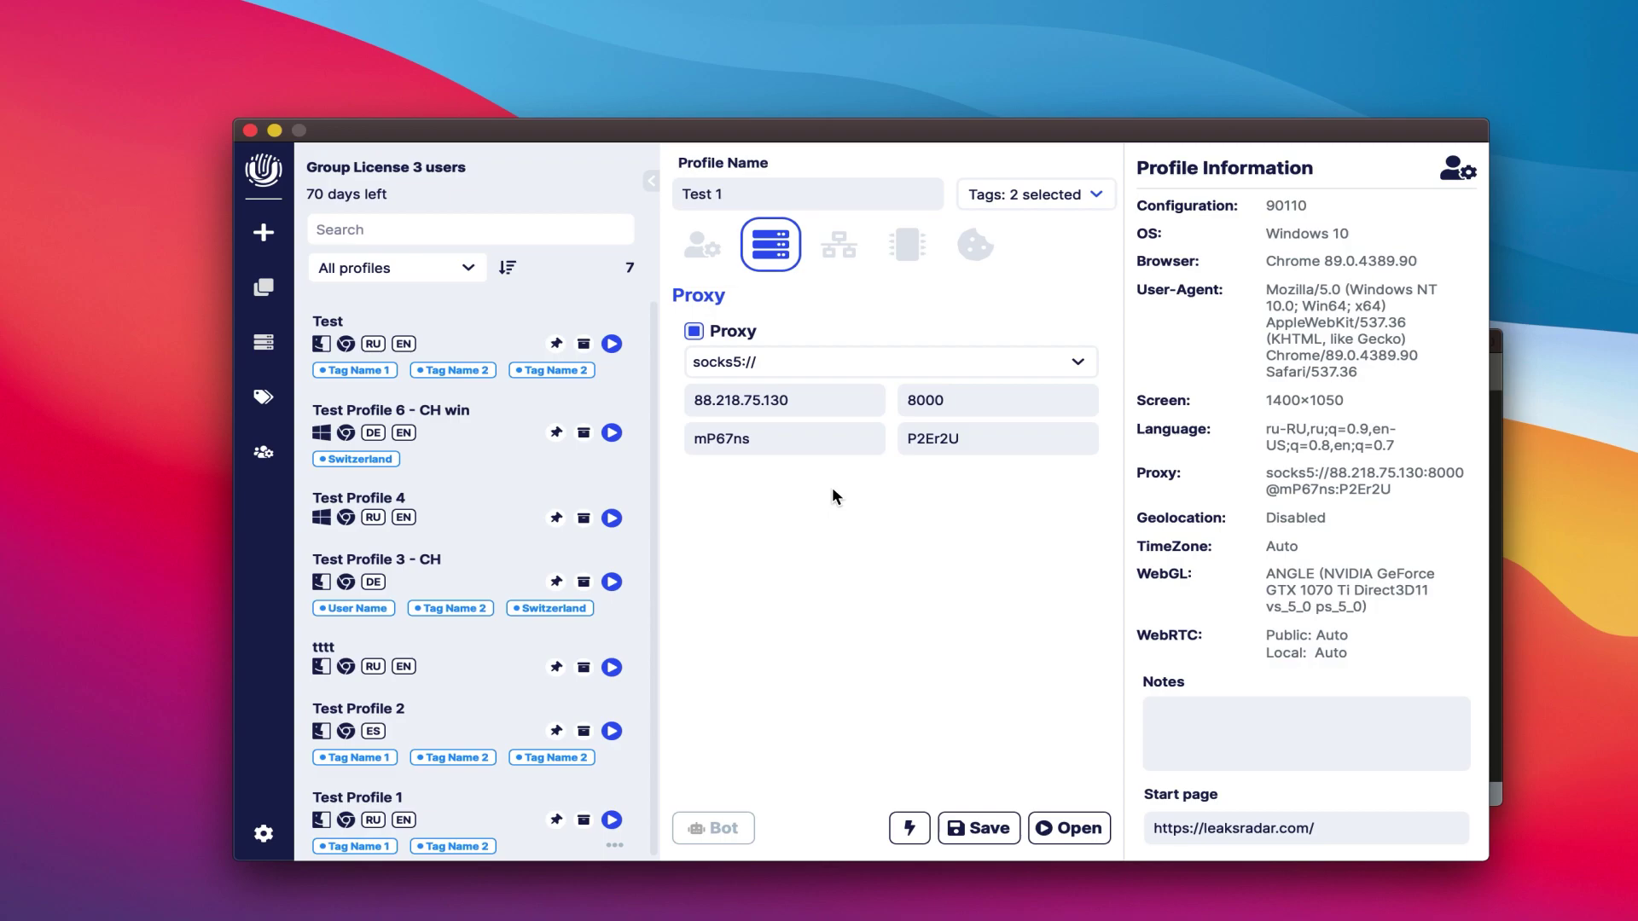
click(835, 240)
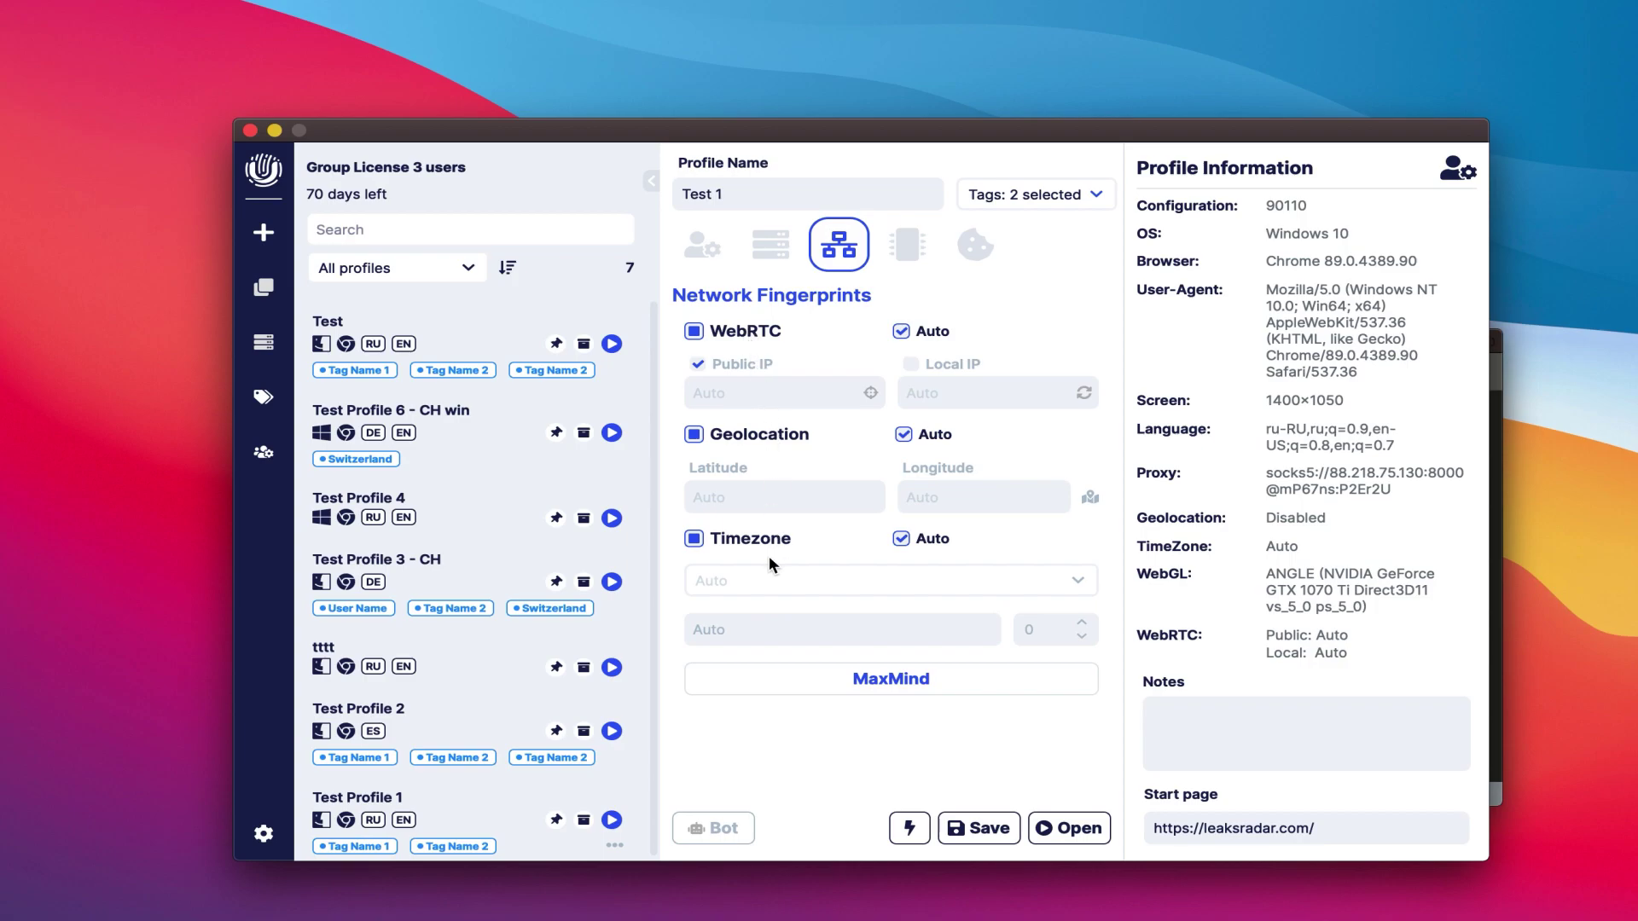
Try the WebRTC public and local IP options, then set WebRTC back to Auto
click(901, 331)
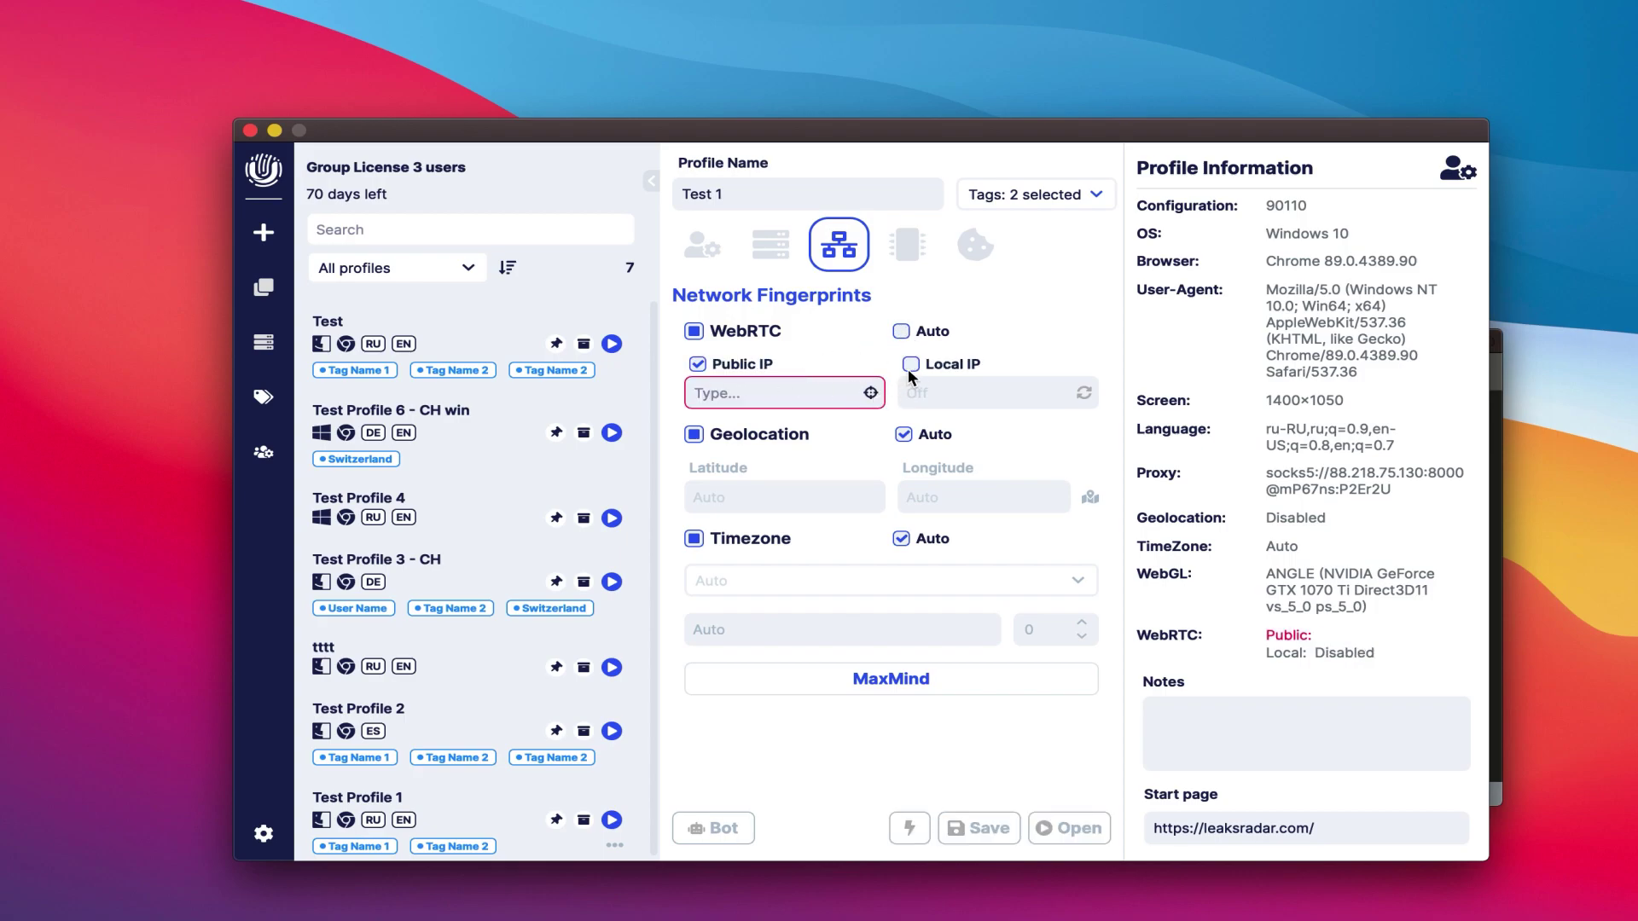
click(759, 365)
click(759, 366)
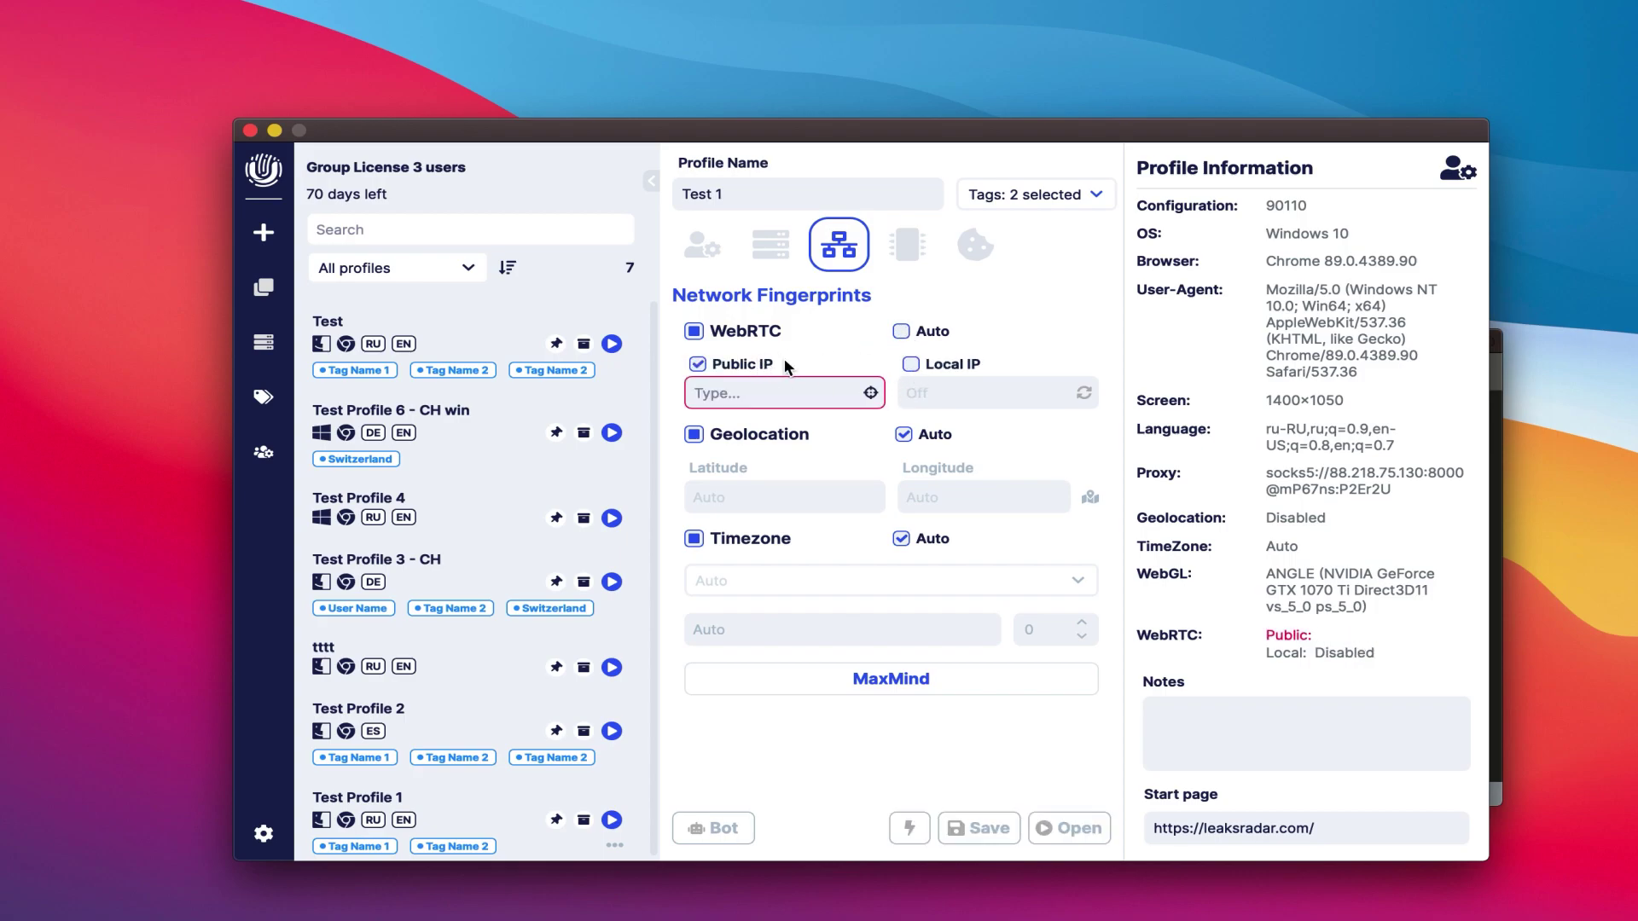
click(910, 365)
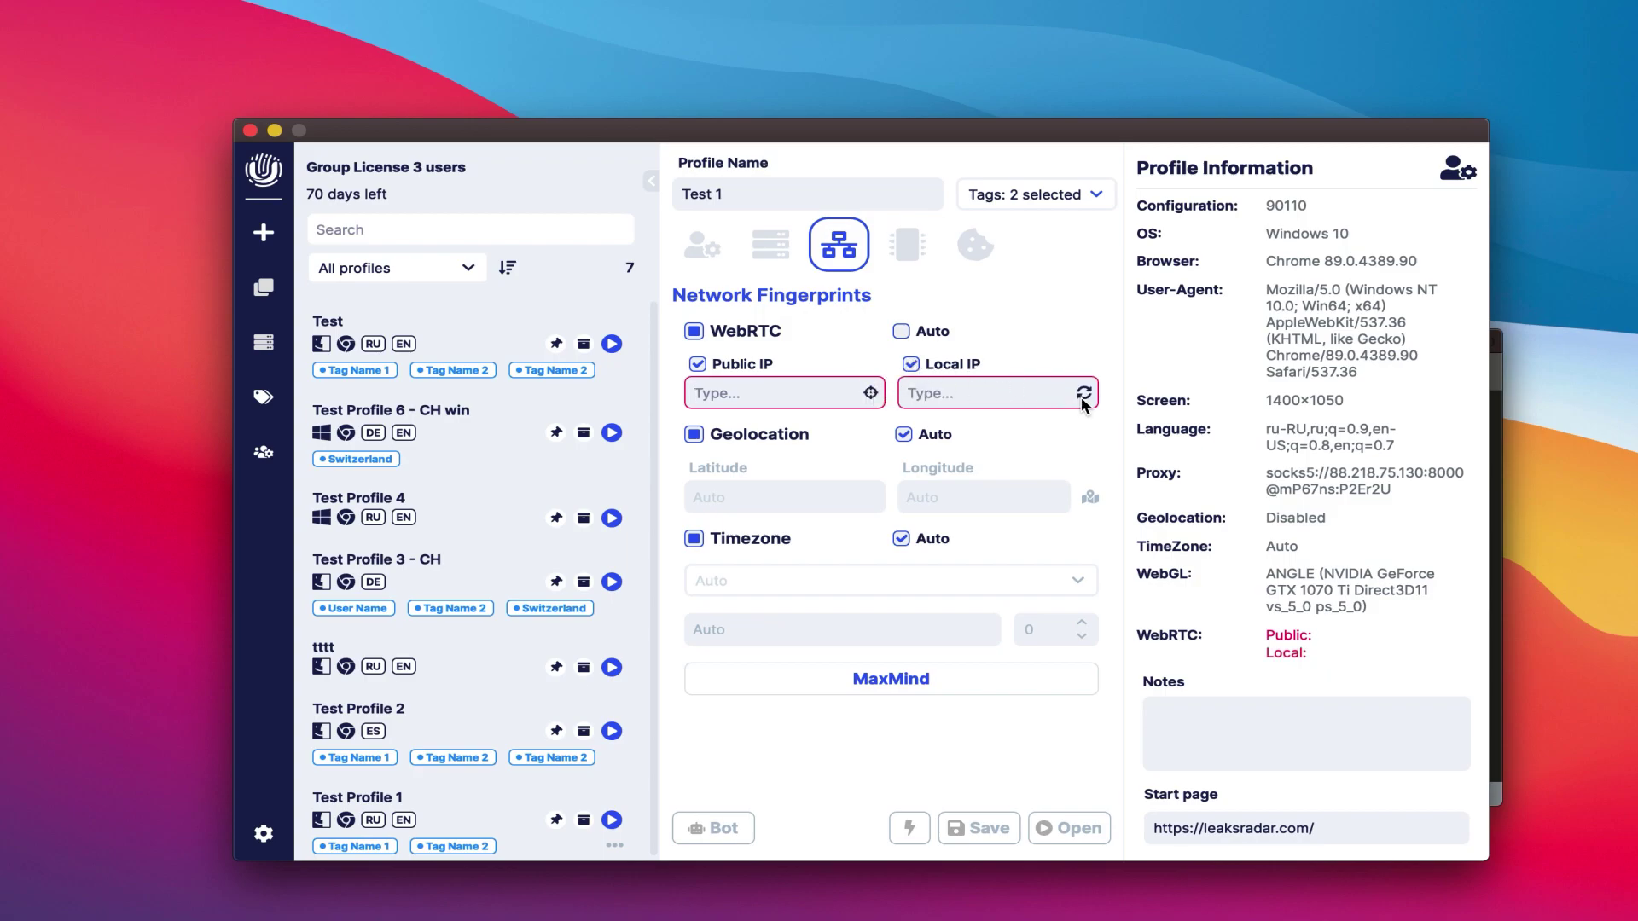
click(1084, 394)
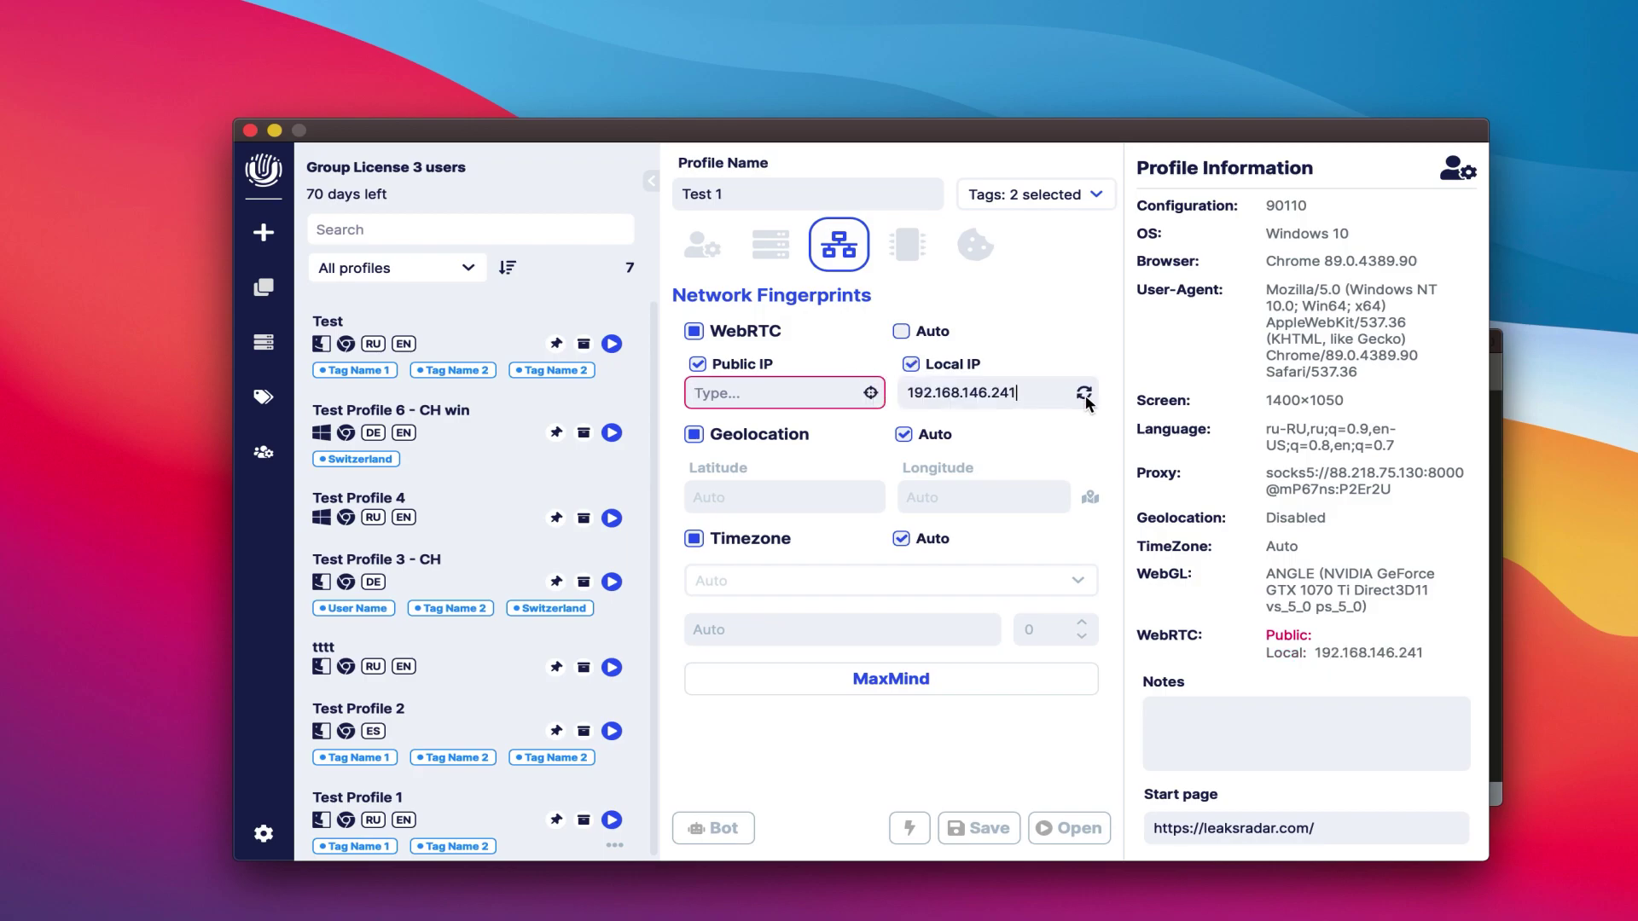
click(870, 393)
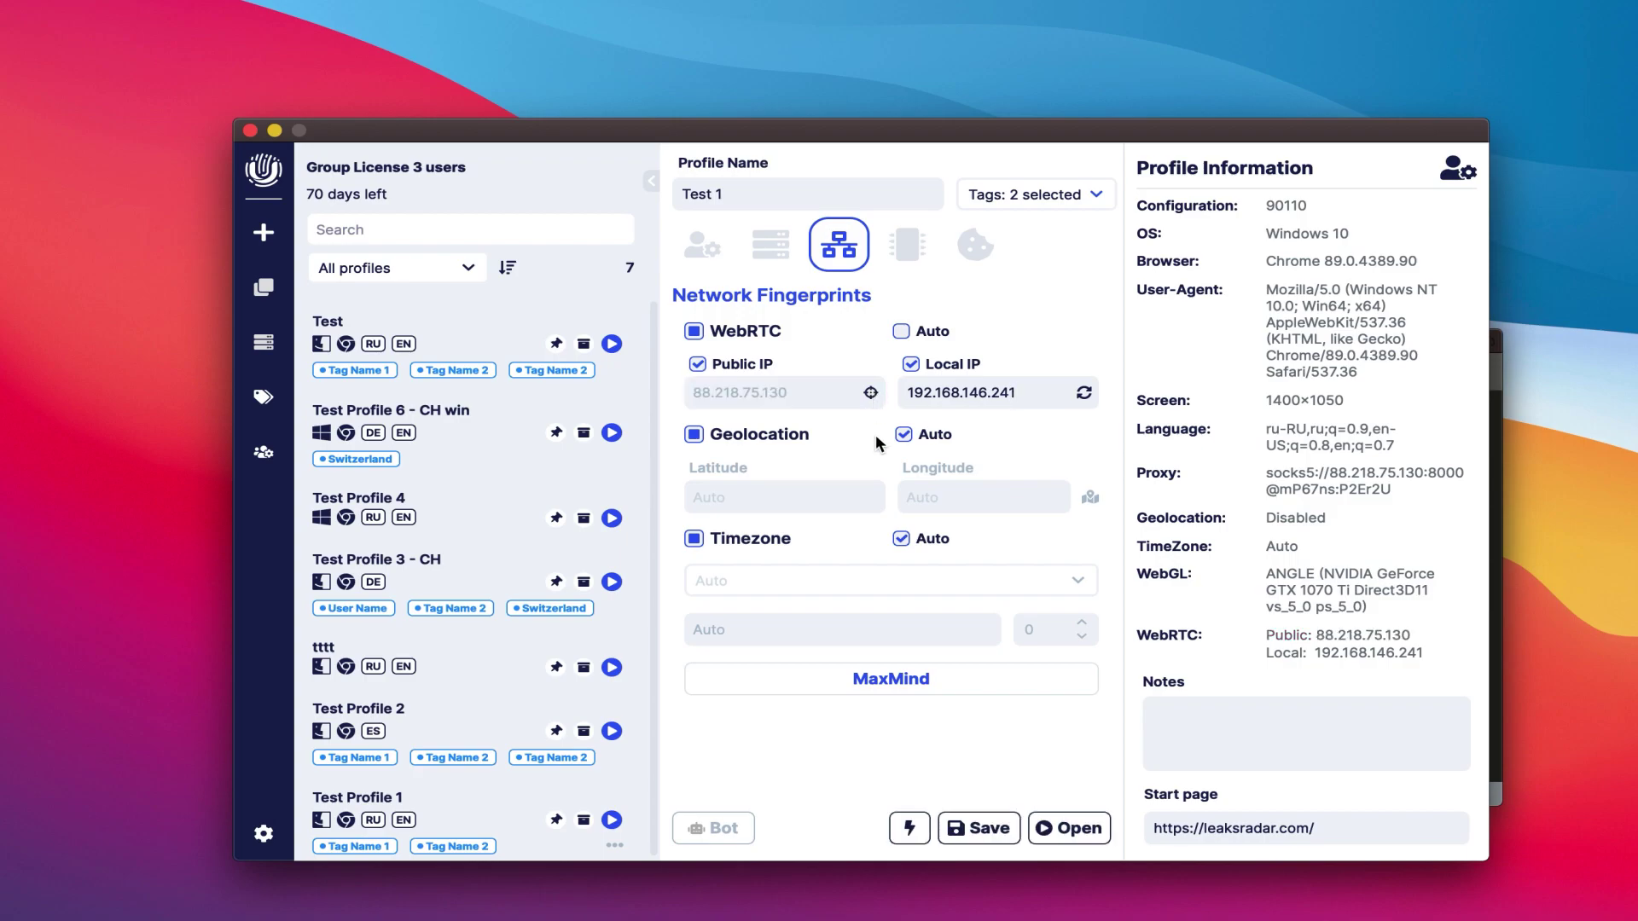
click(911, 367)
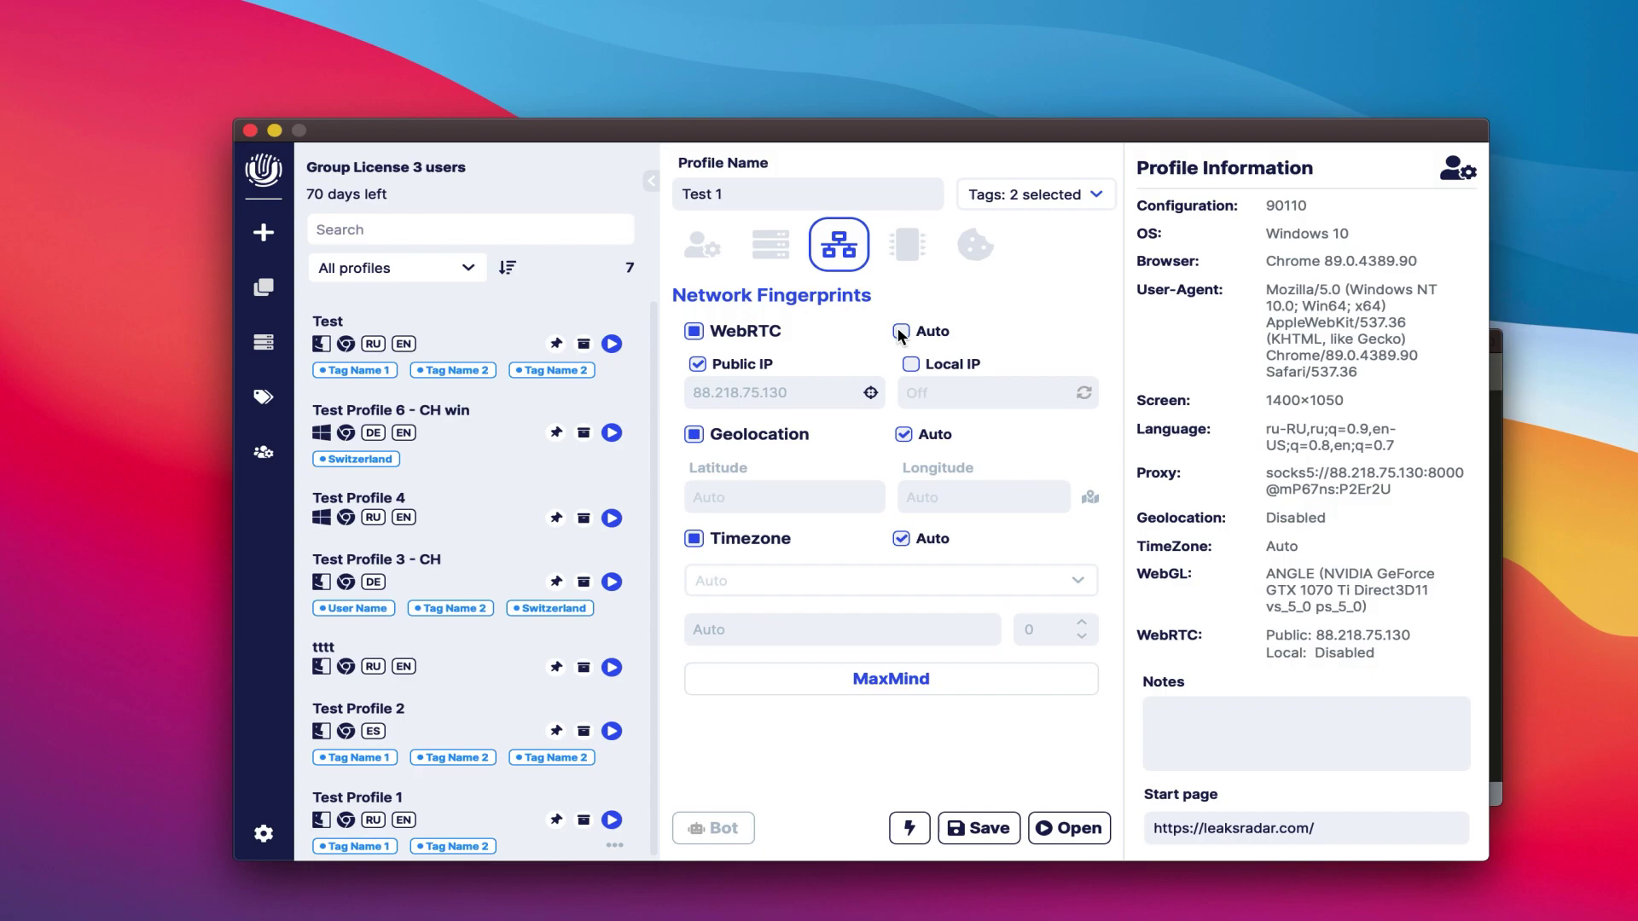
click(899, 332)
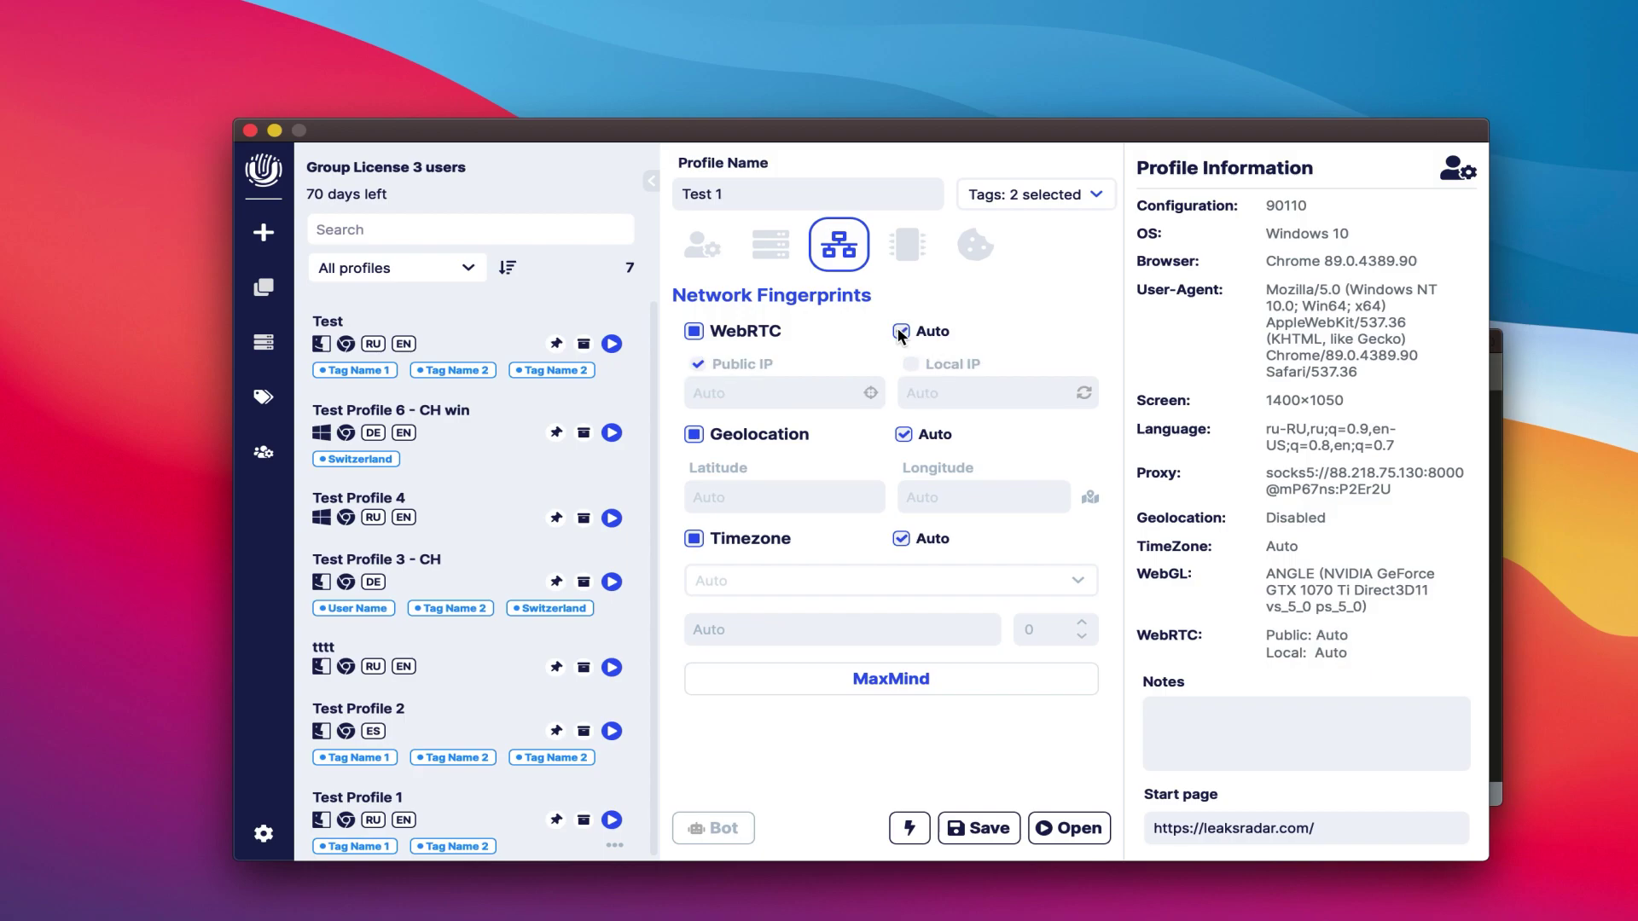
click(902, 435)
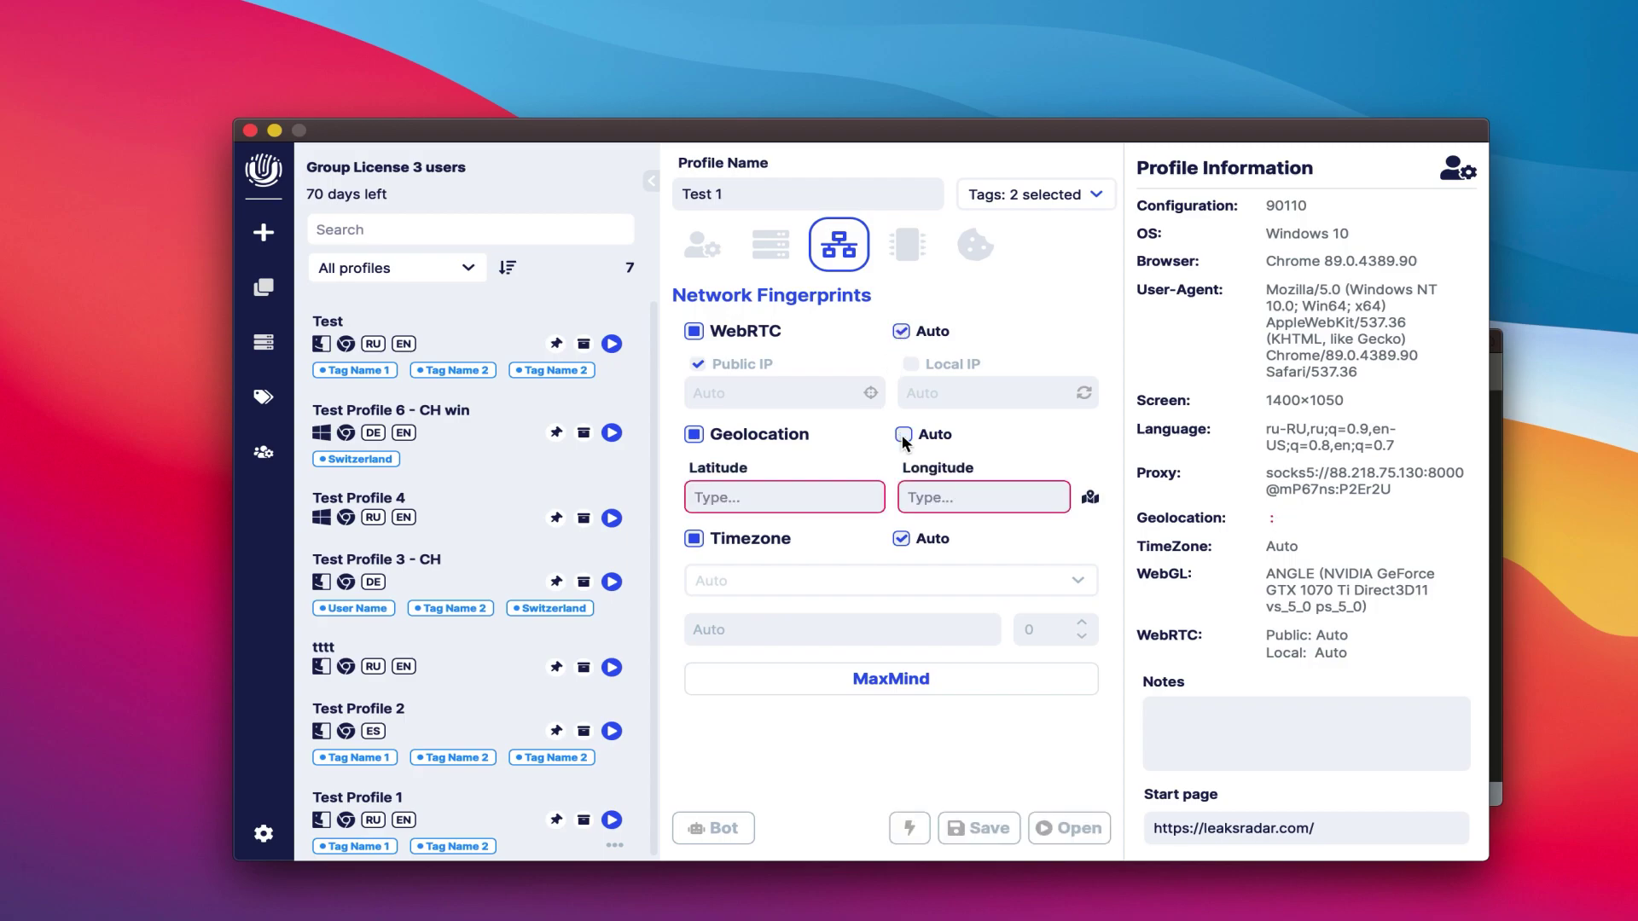
click(901, 538)
click(870, 684)
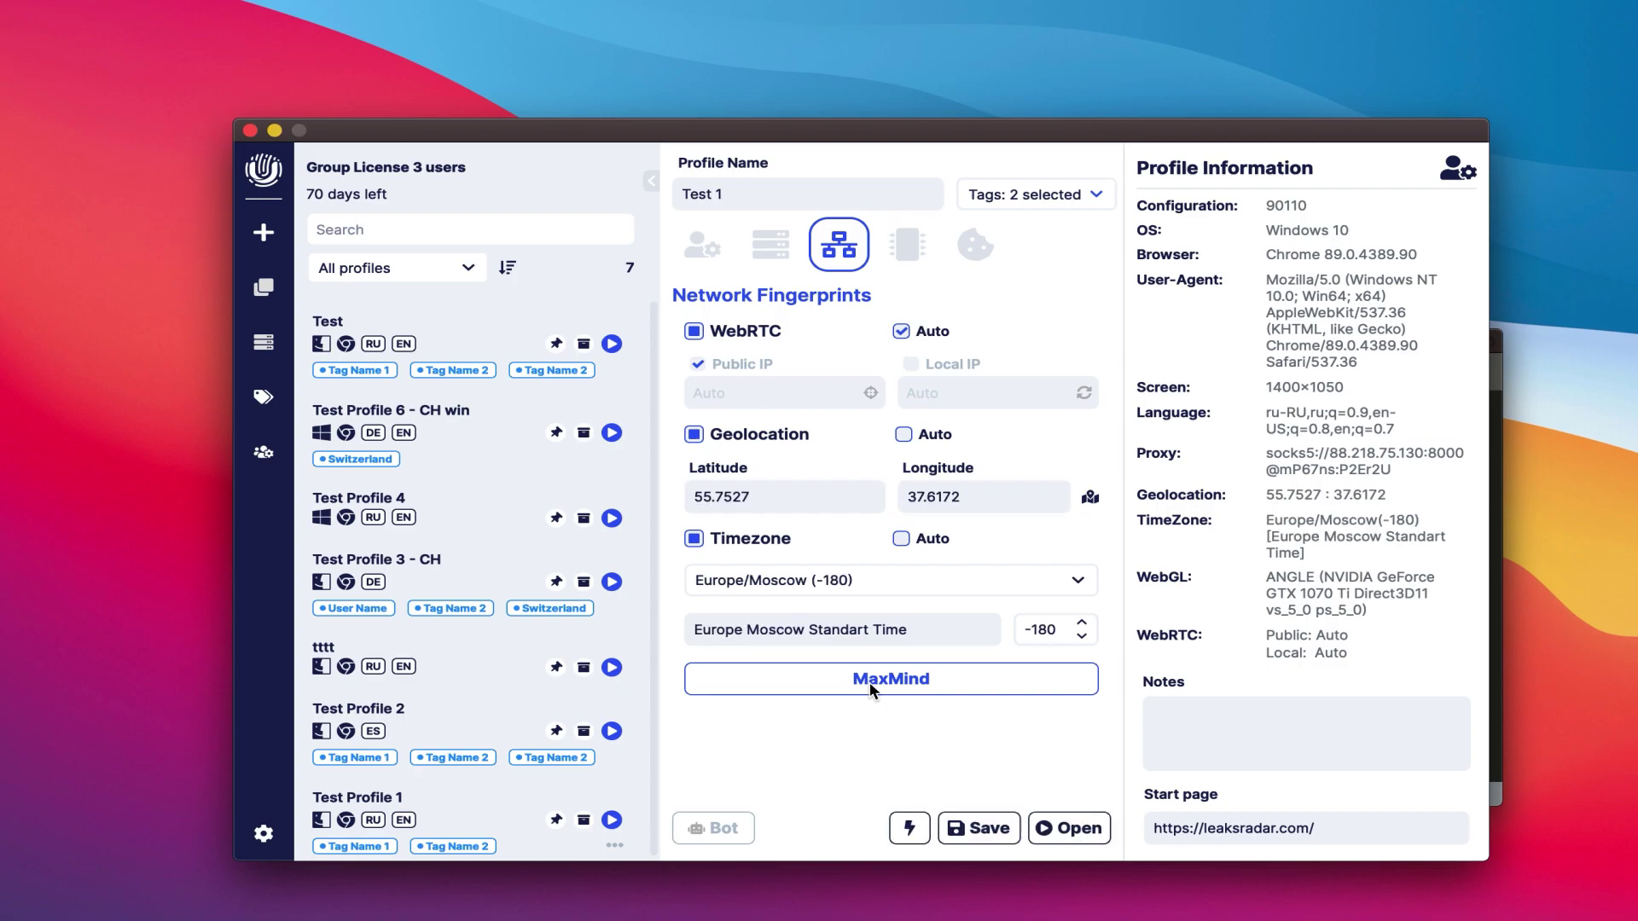
click(1090, 498)
click(509, 197)
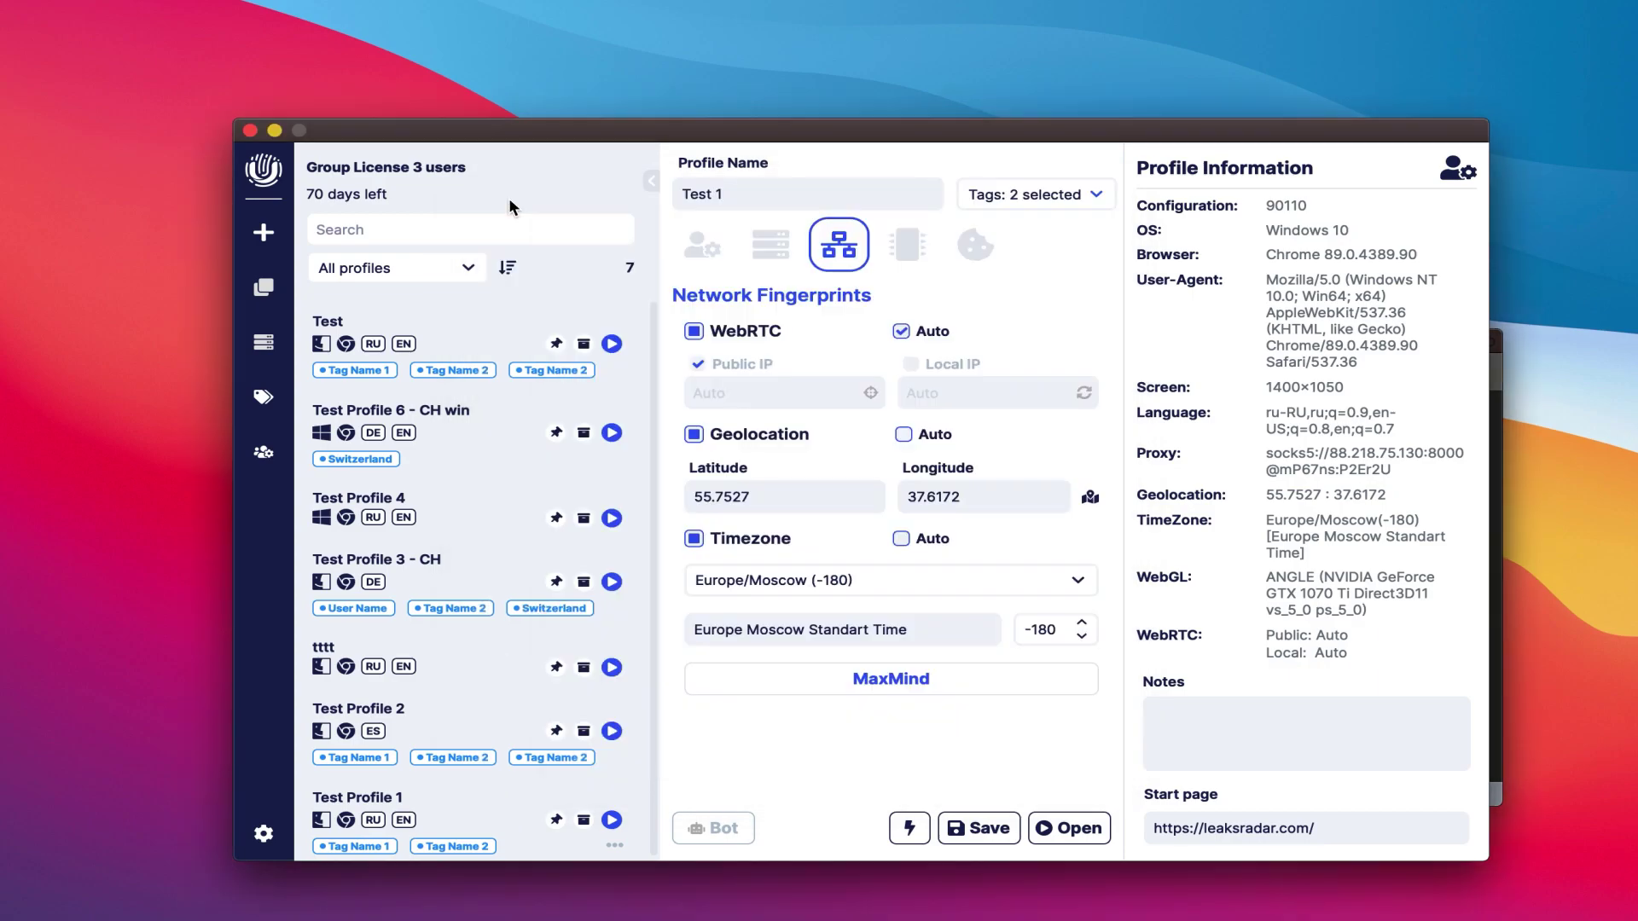
click(901, 435)
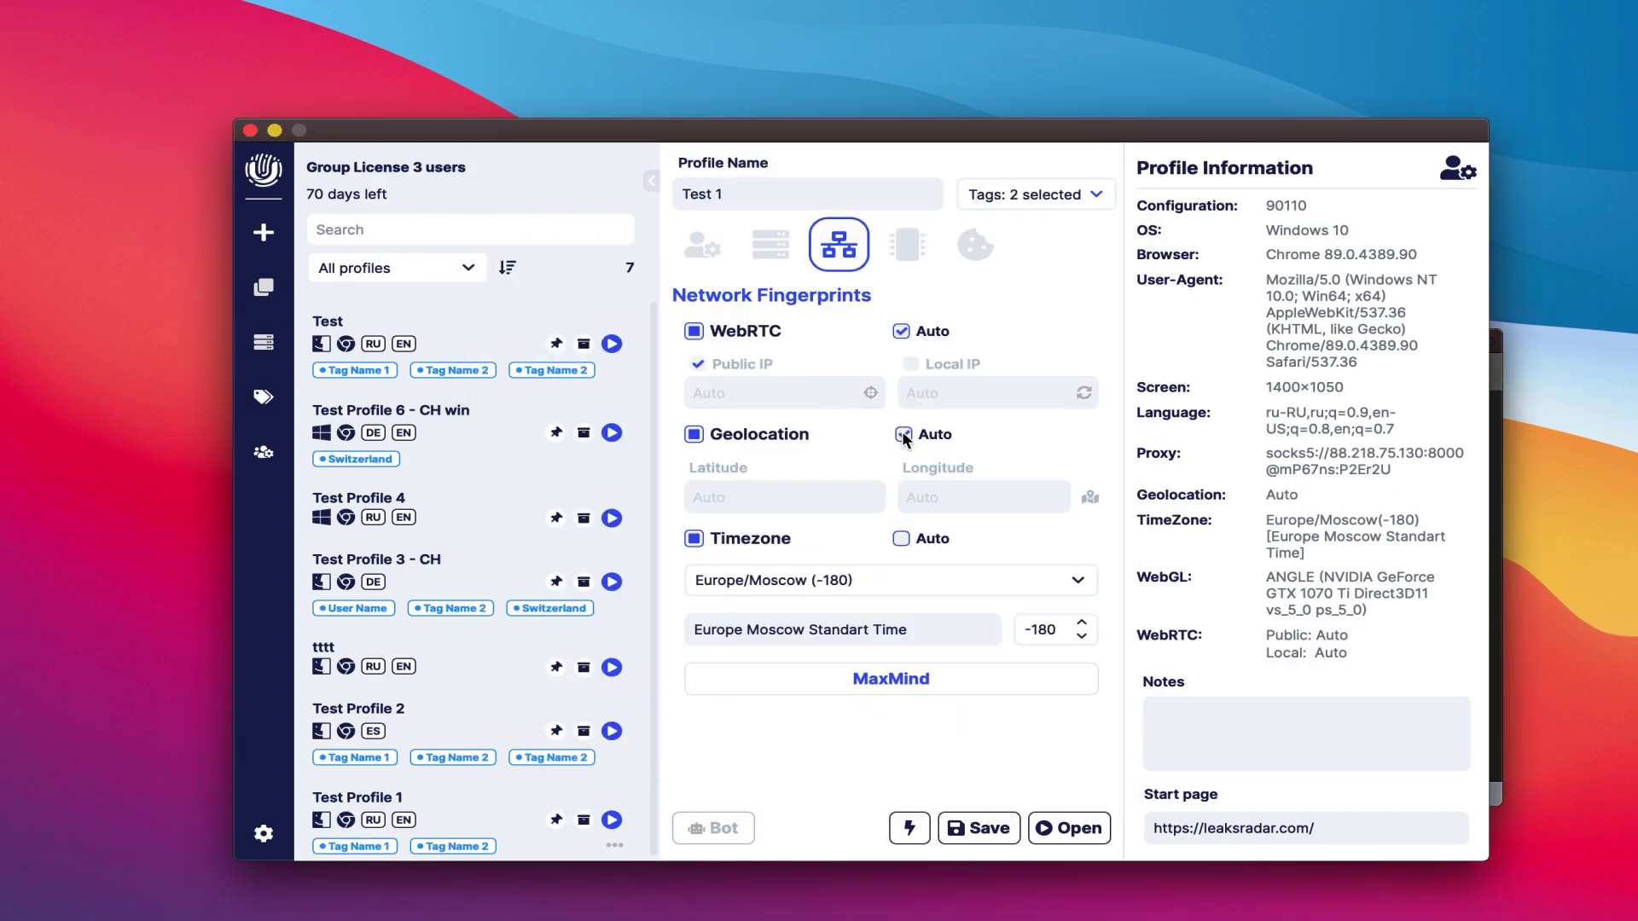
click(902, 540)
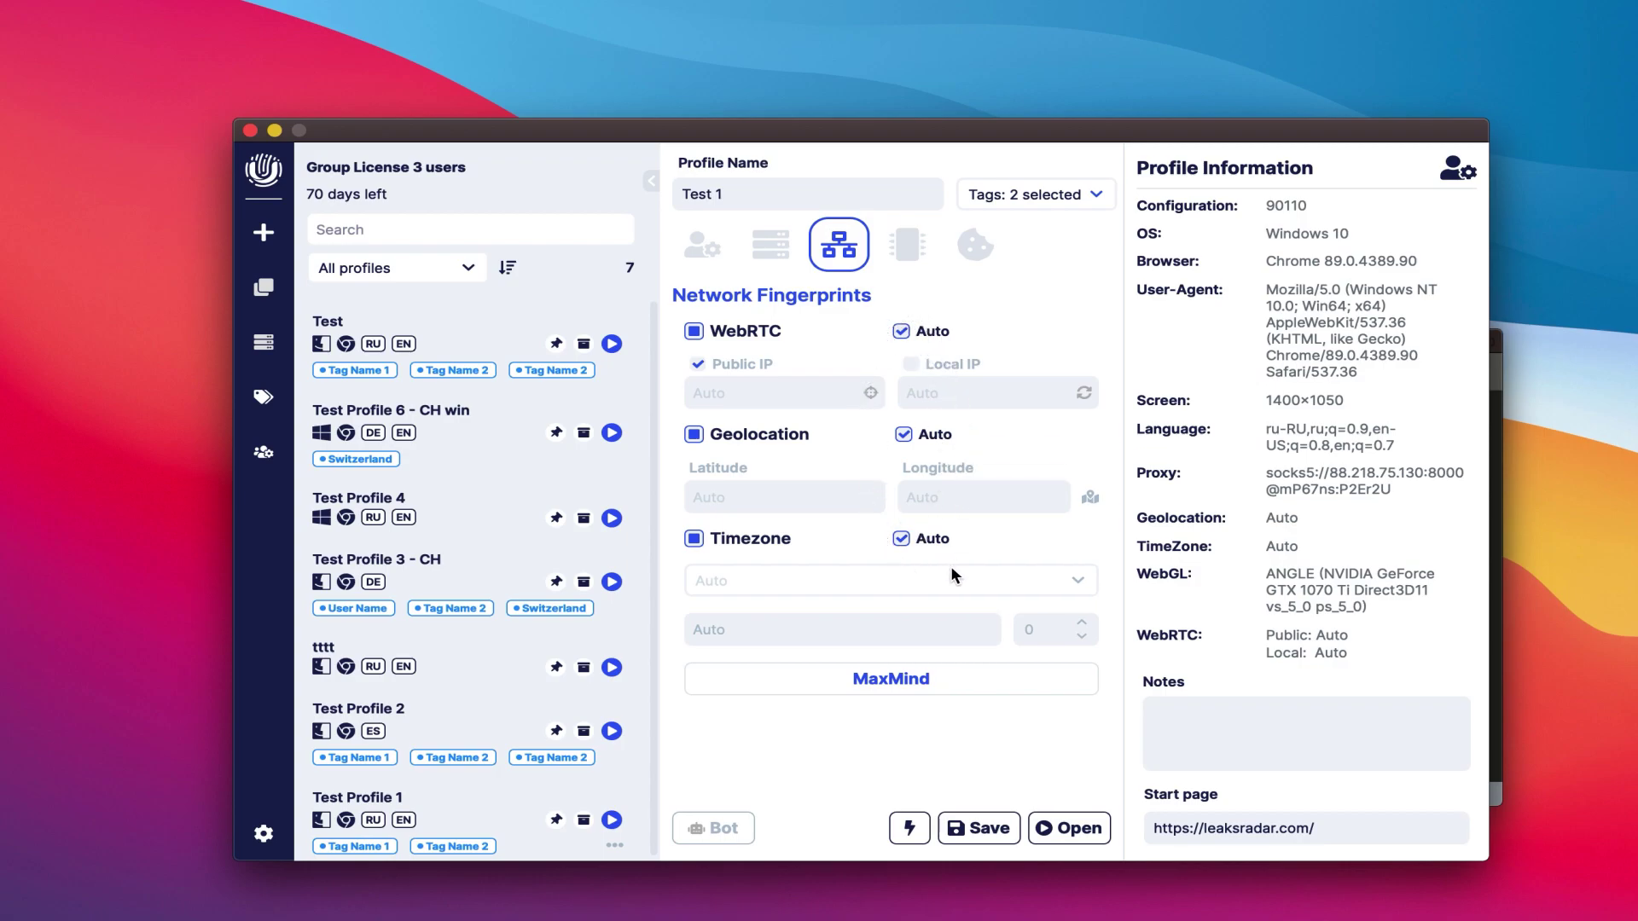
click(907, 239)
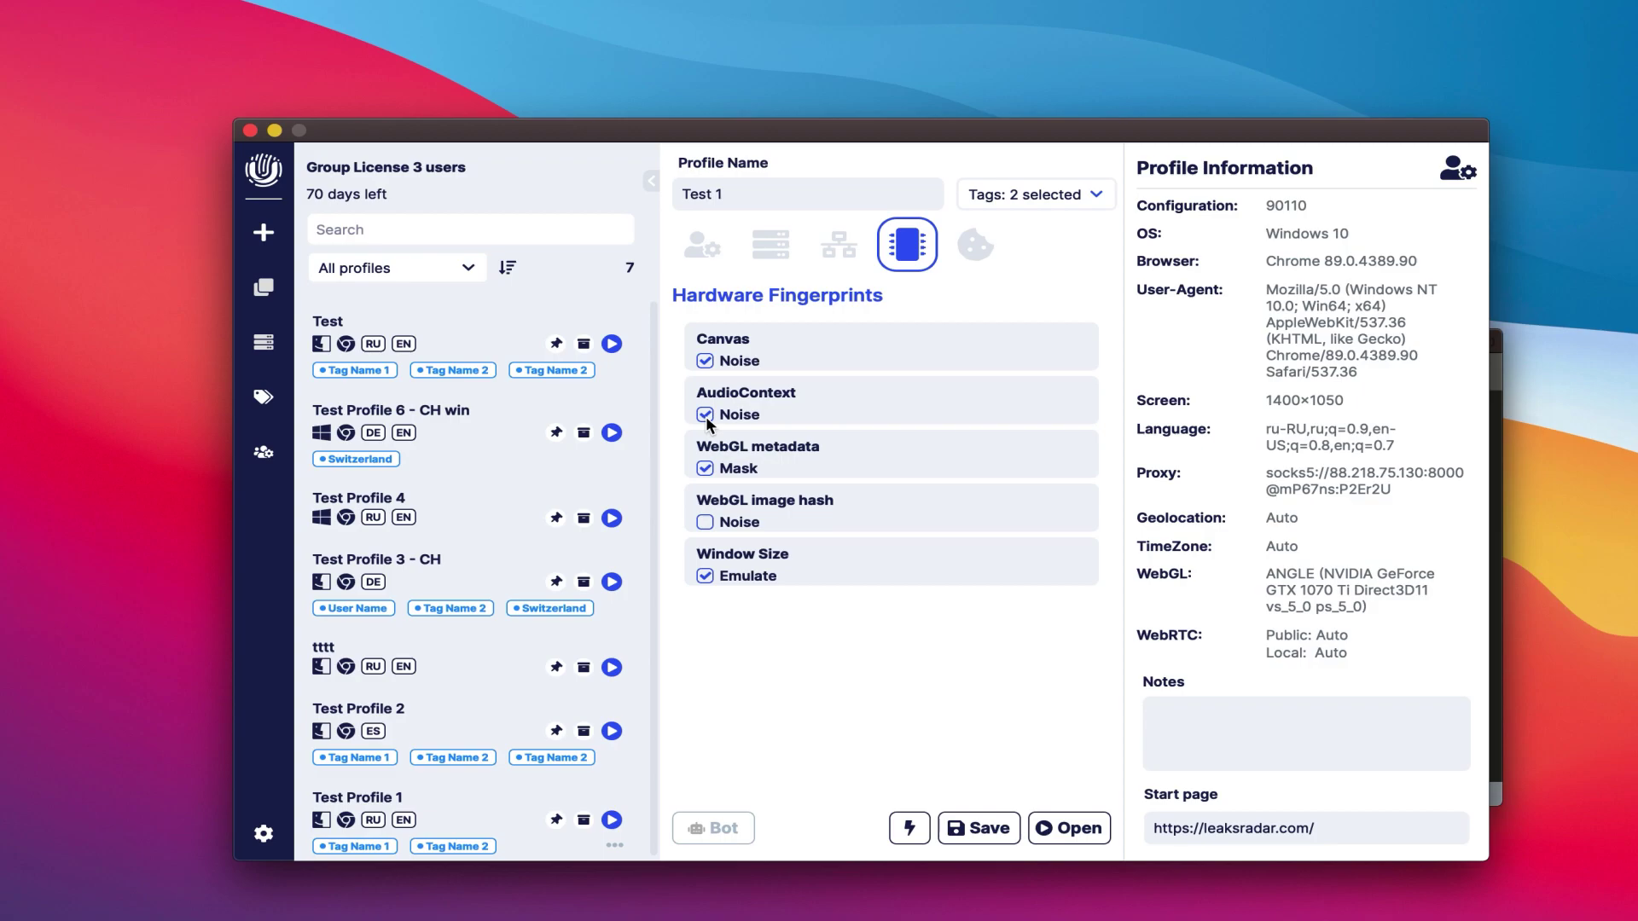
Keep WebGL metadata masking on and turn off WebGL image hash noise
click(707, 473)
click(706, 469)
click(706, 523)
In the profile's Cookies tab, import Cookies1.json and Cookies2.json as files, 122 cookies in total
click(973, 245)
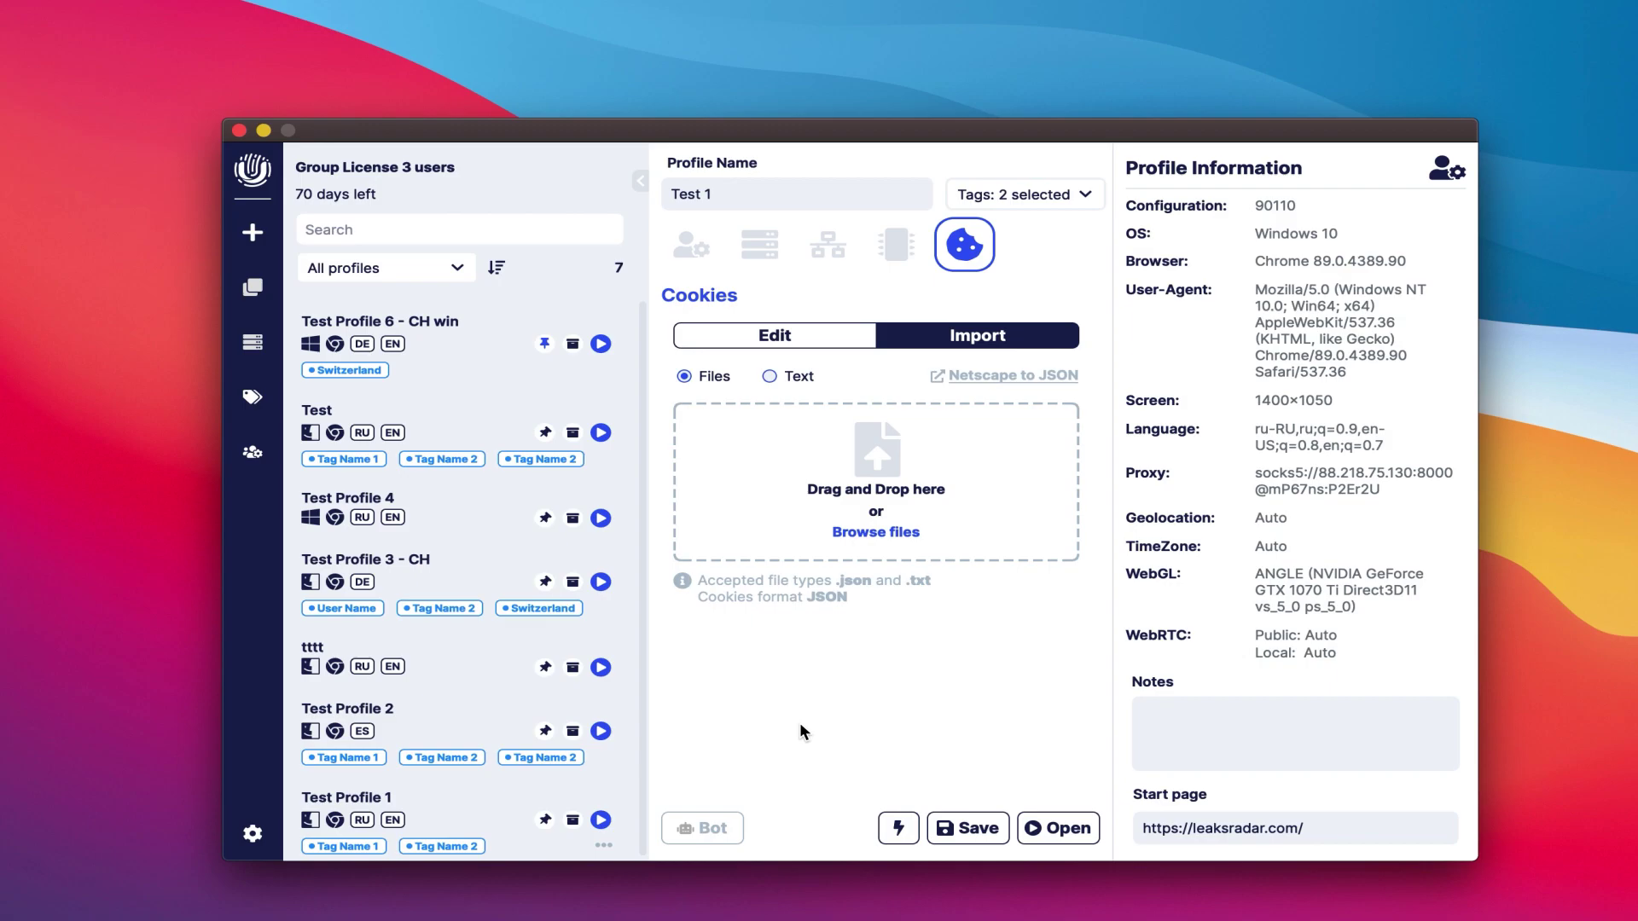
click(781, 378)
click(714, 377)
click(996, 378)
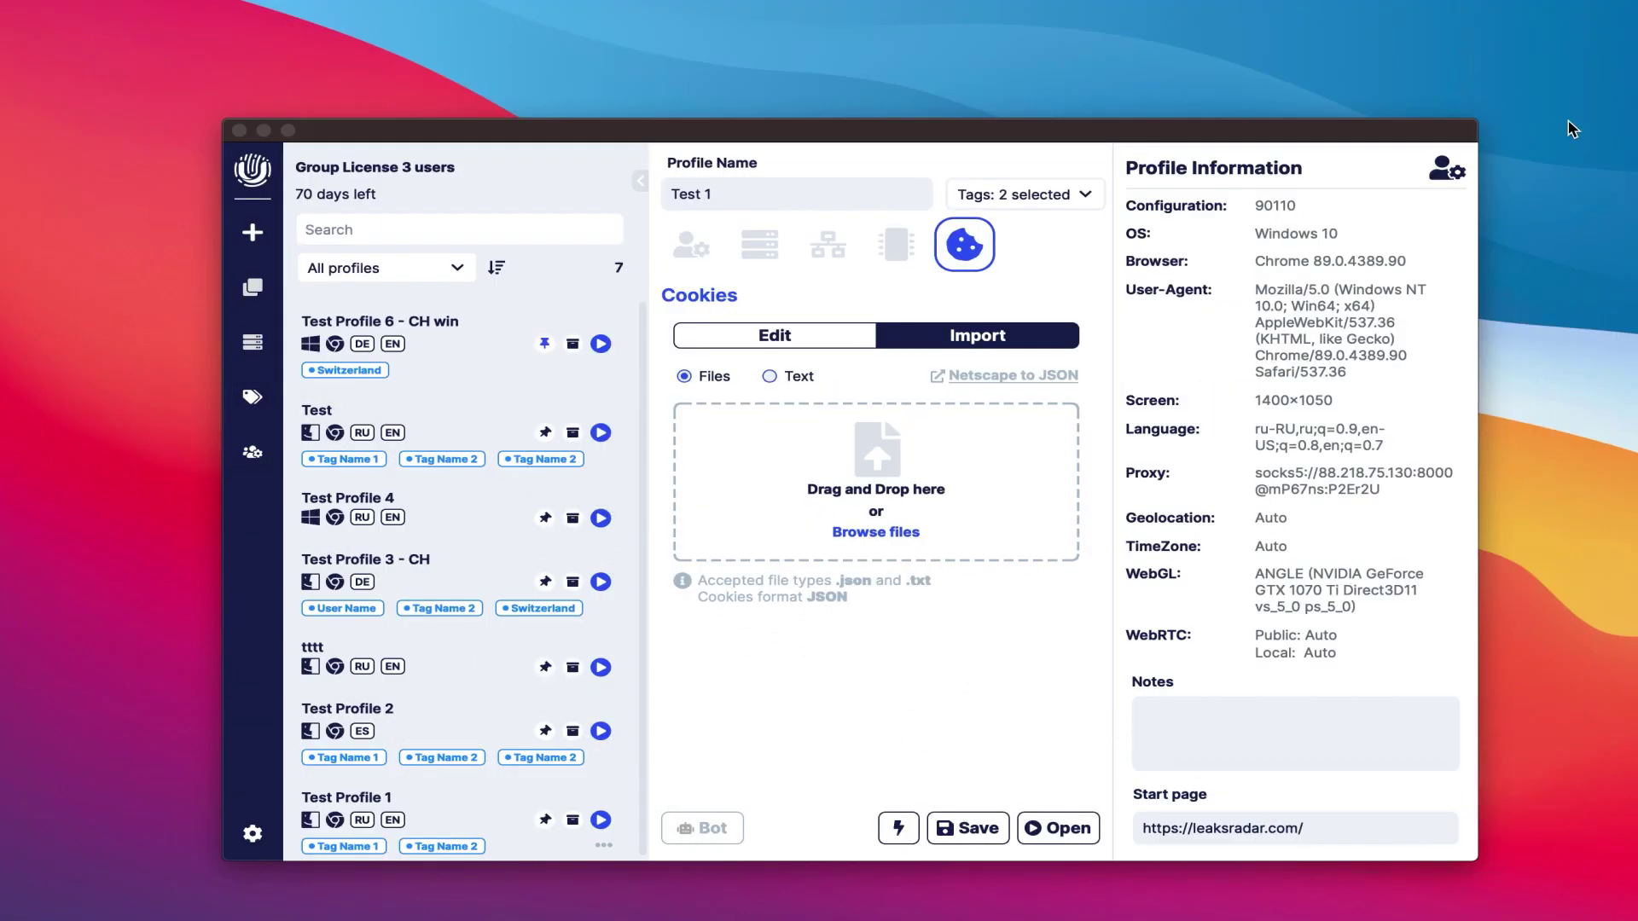
drag(1561, 127, 911, 539)
click(1009, 691)
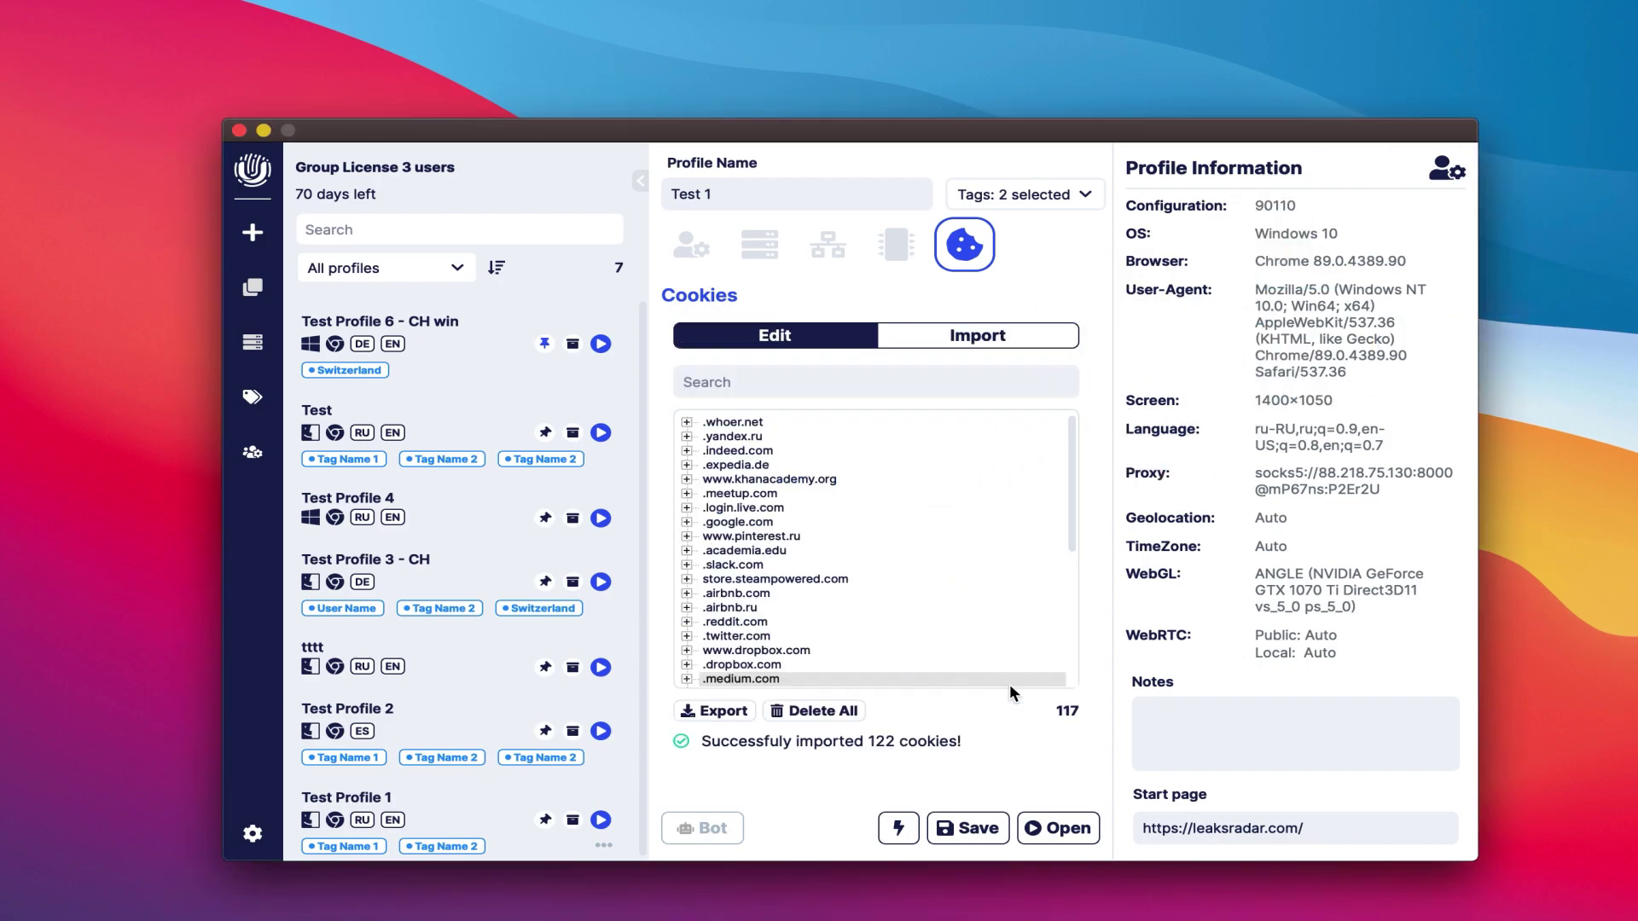
click(710, 393)
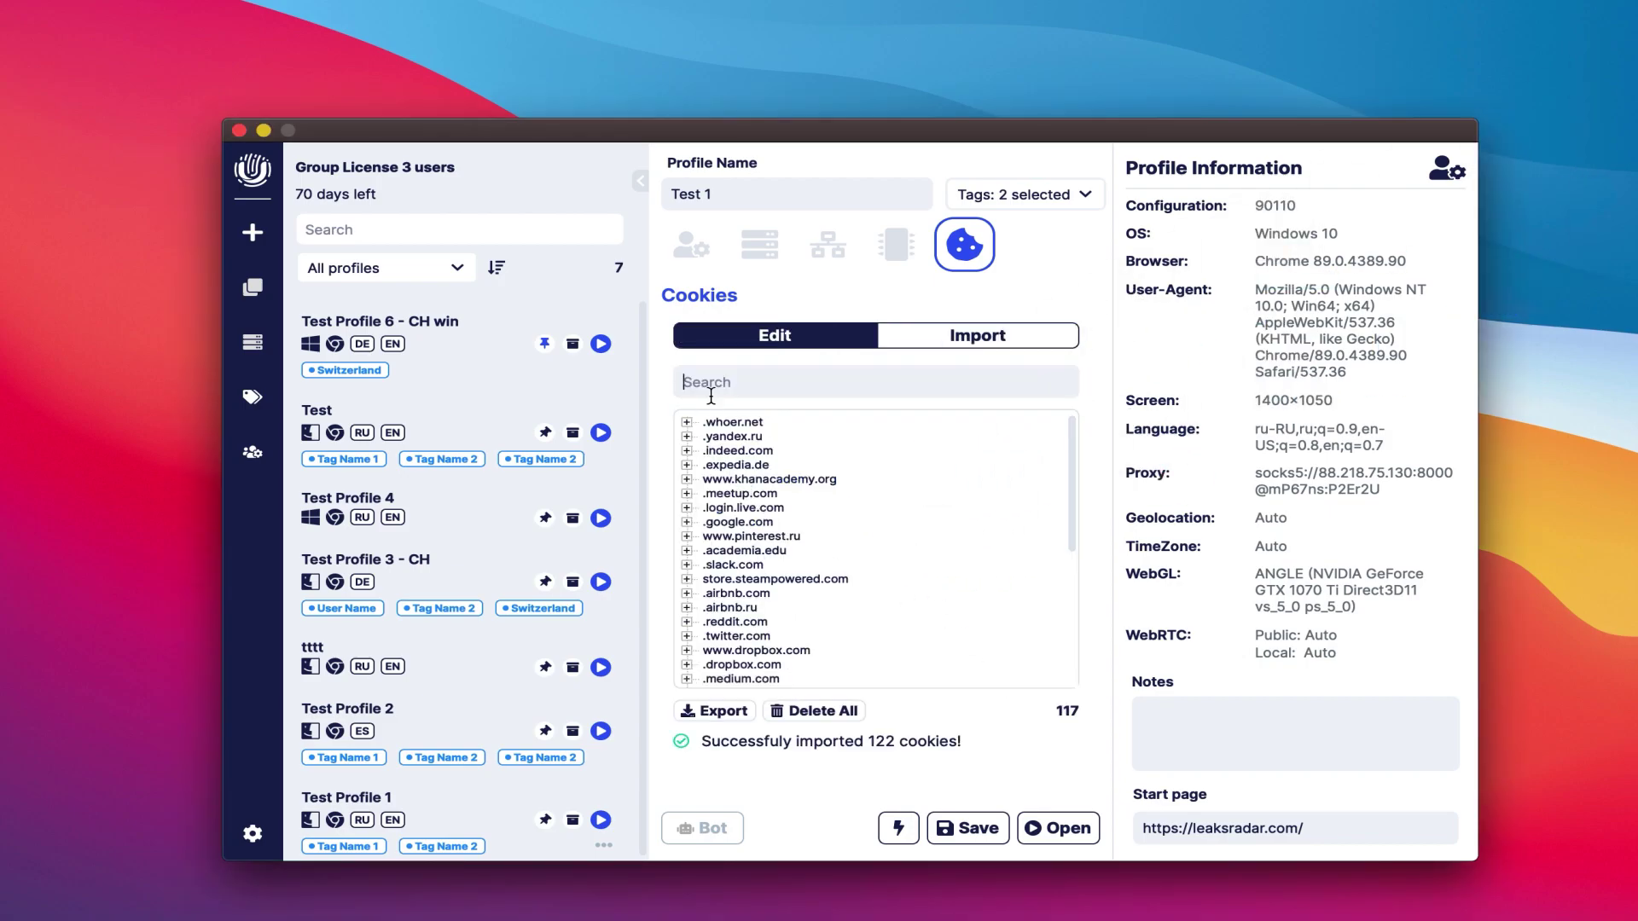
click(687, 450)
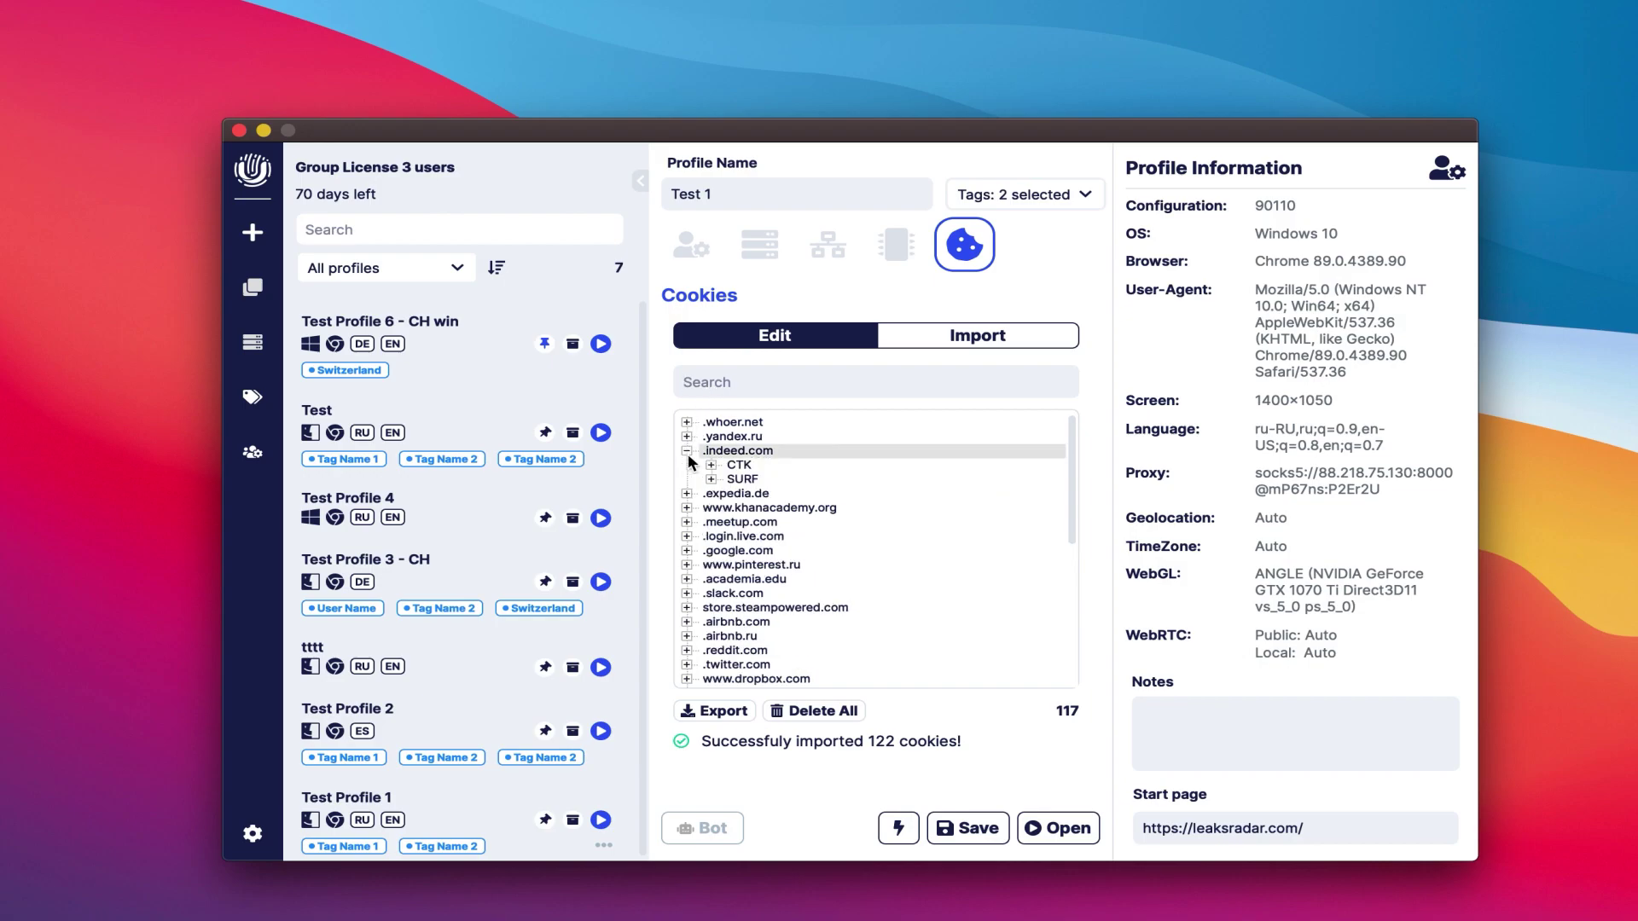
click(711, 465)
right_click(765, 464)
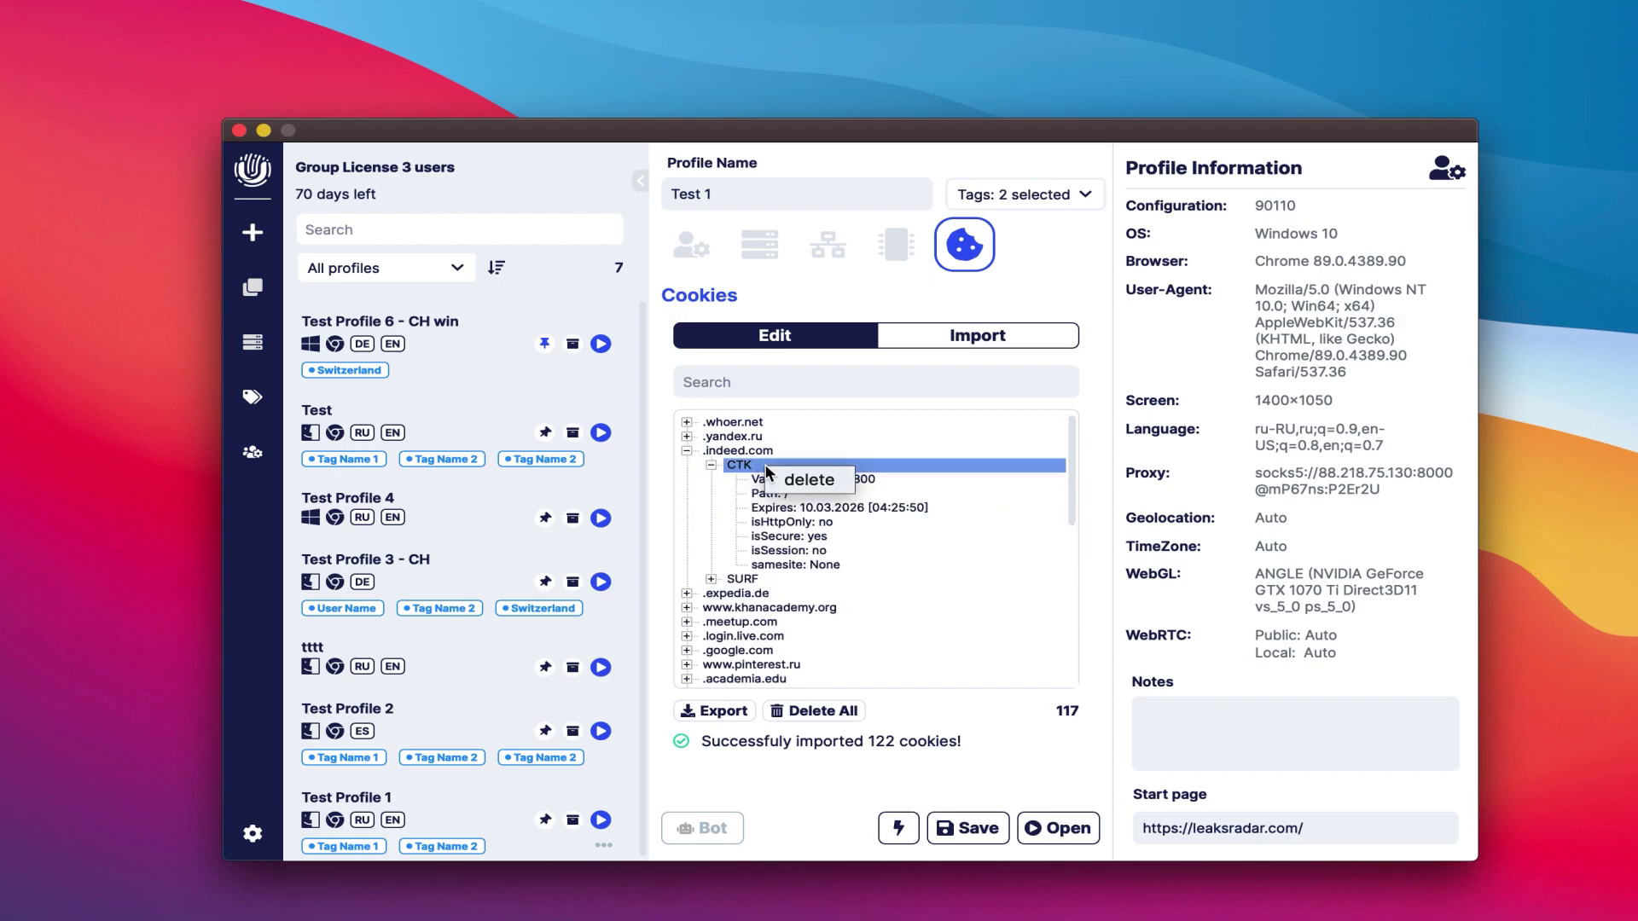
click(648, 704)
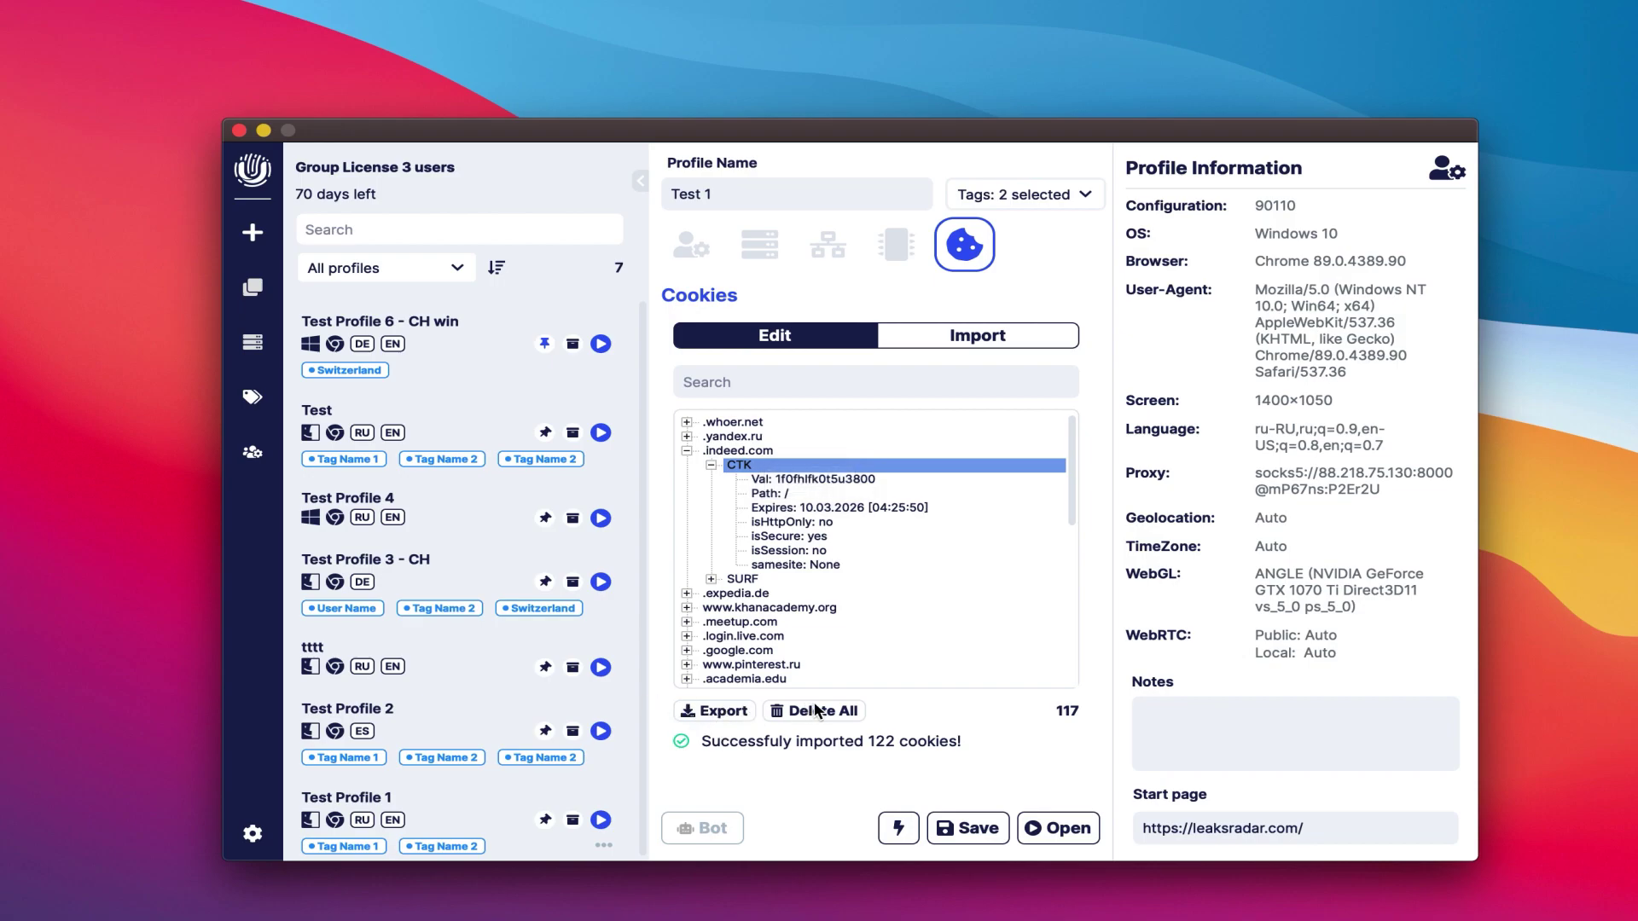
click(798, 607)
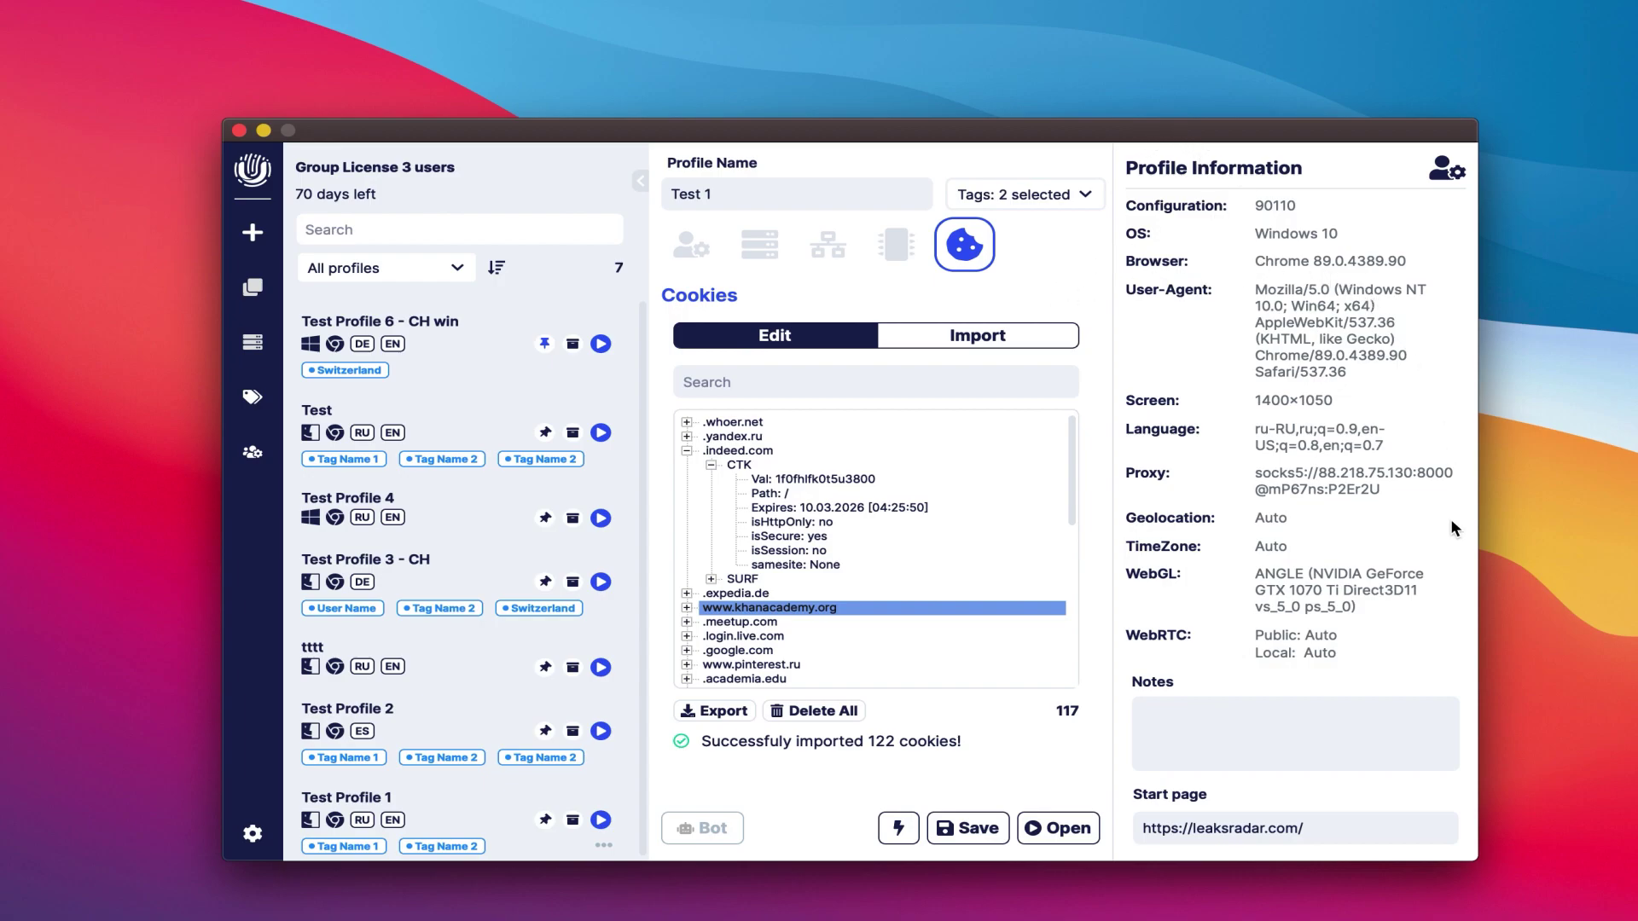
click(1327, 729)
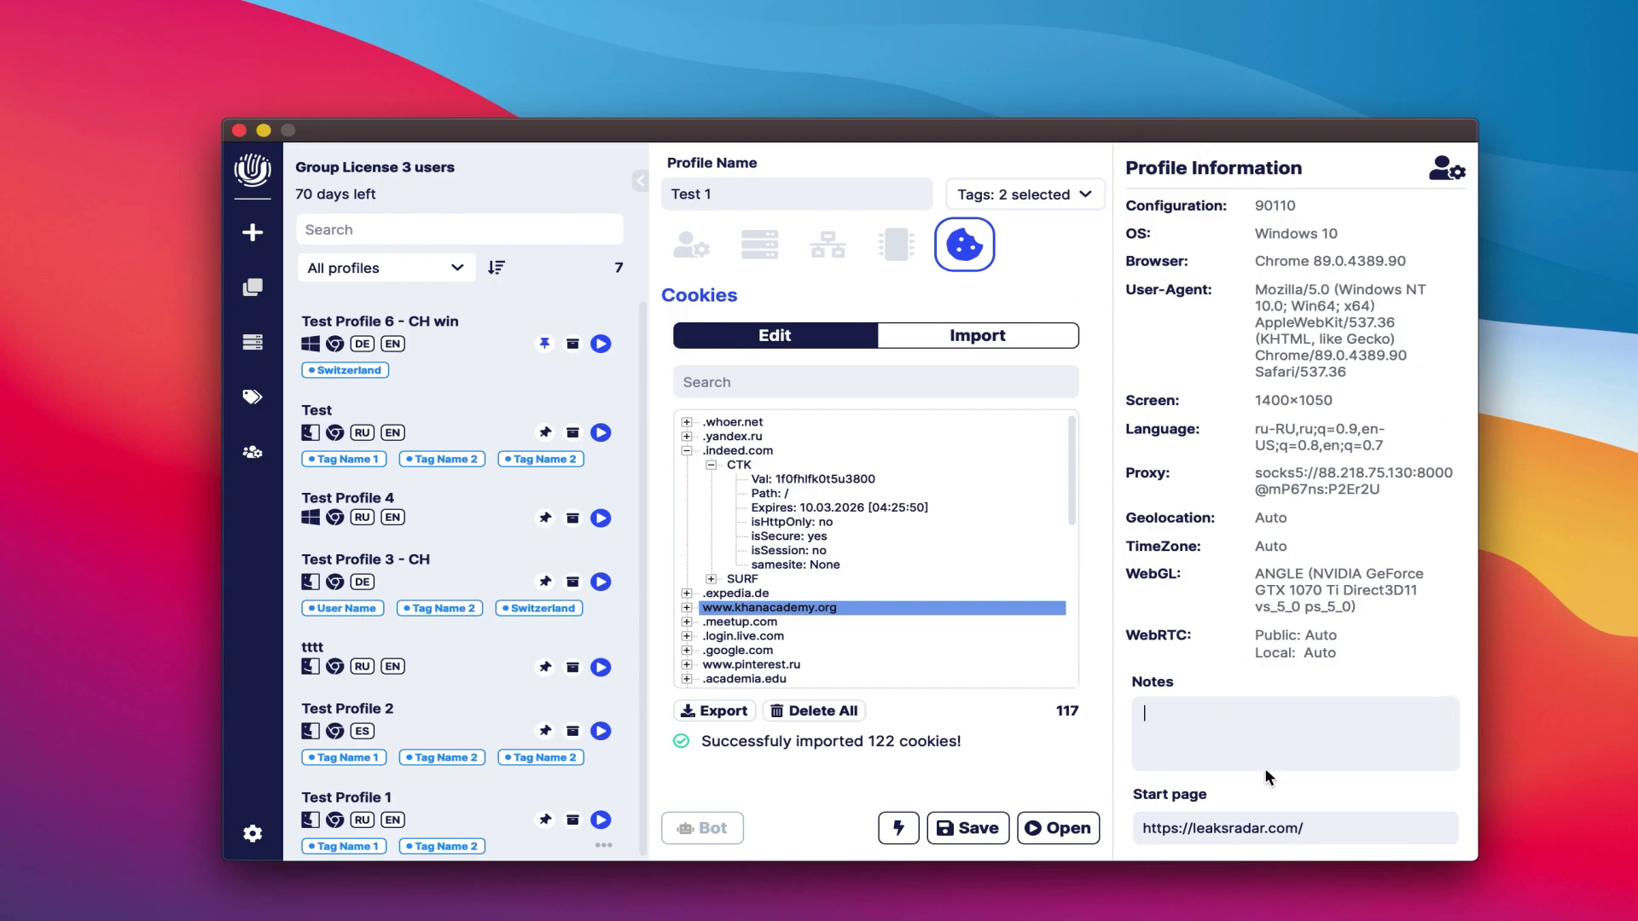
Collapse the .indeed.com cookie branch and save the Test 1 profile with its cookies
click(1233, 834)
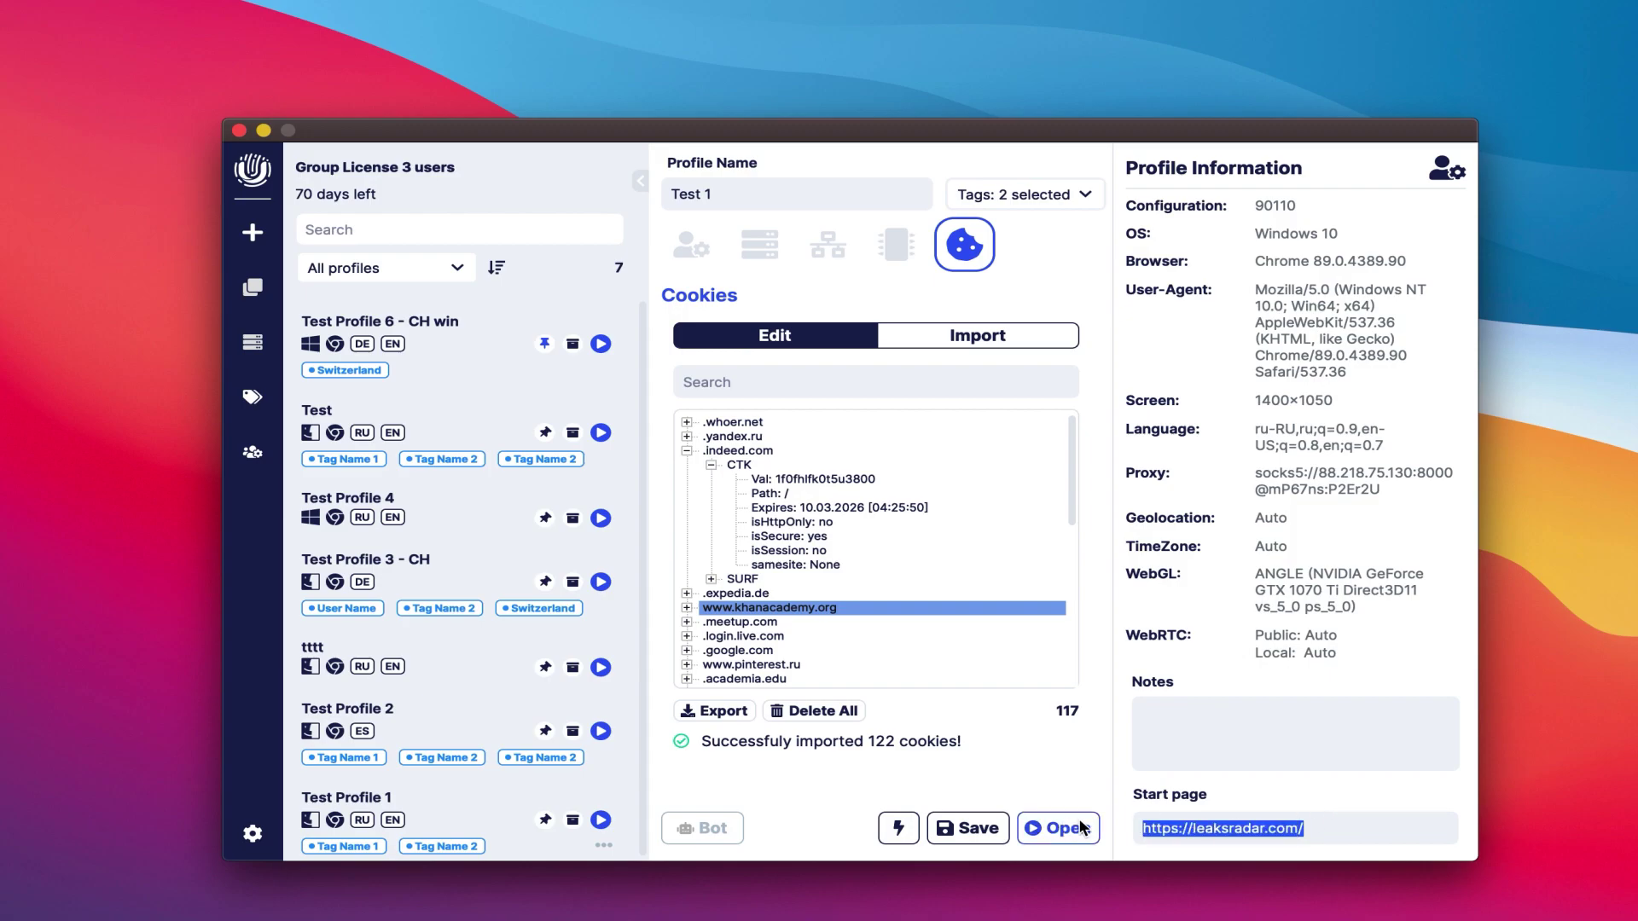
click(1183, 827)
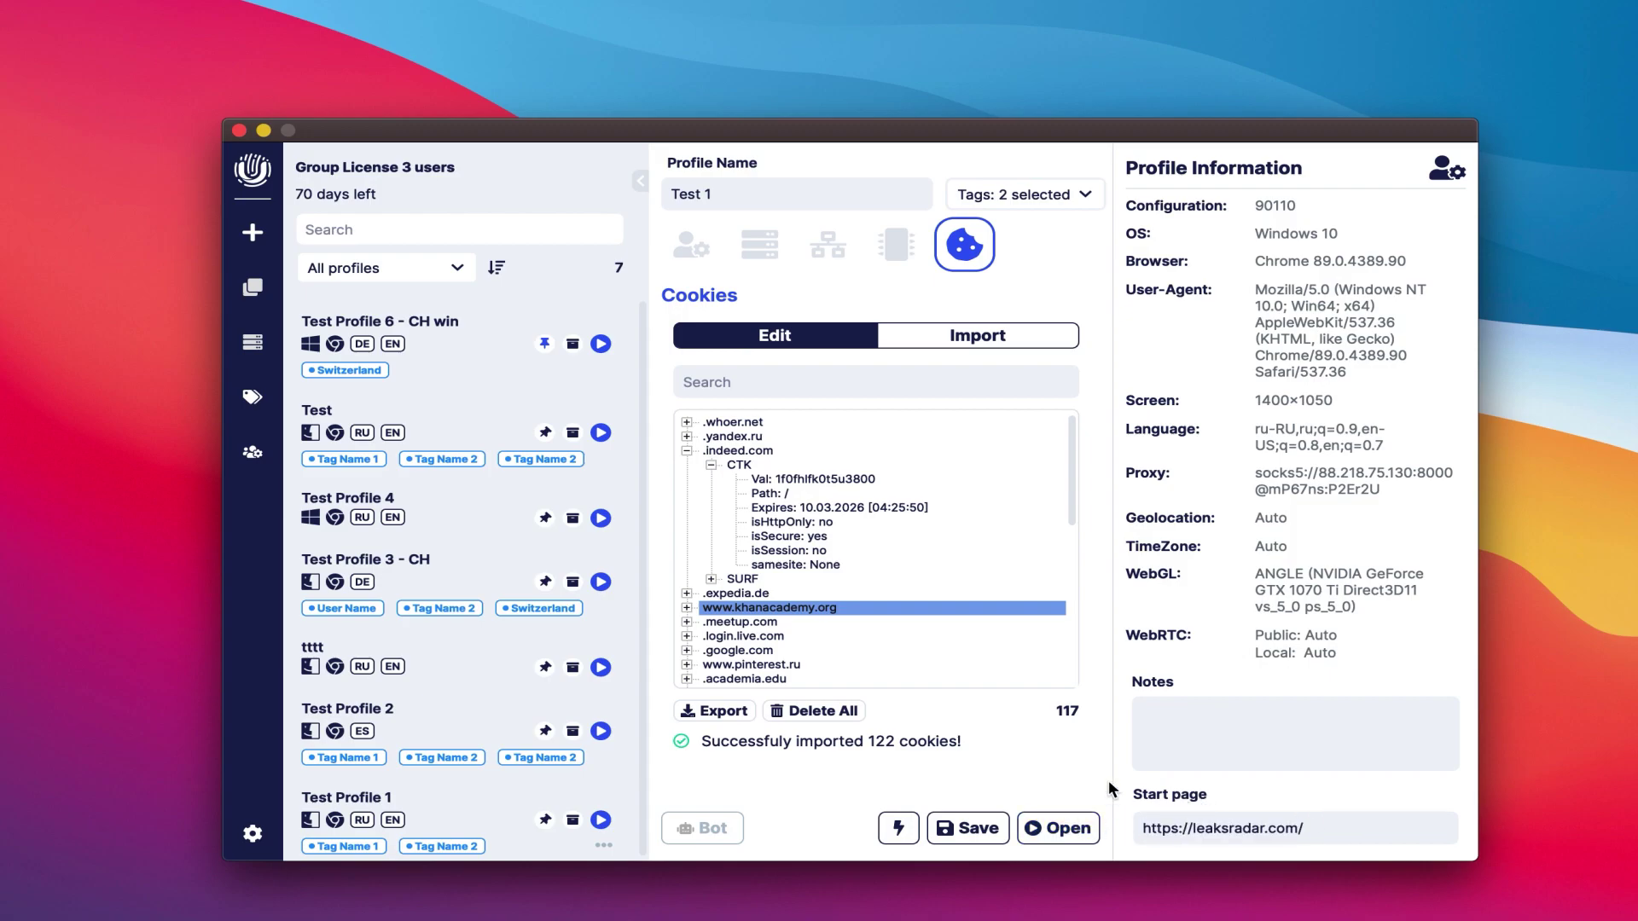
click(687, 448)
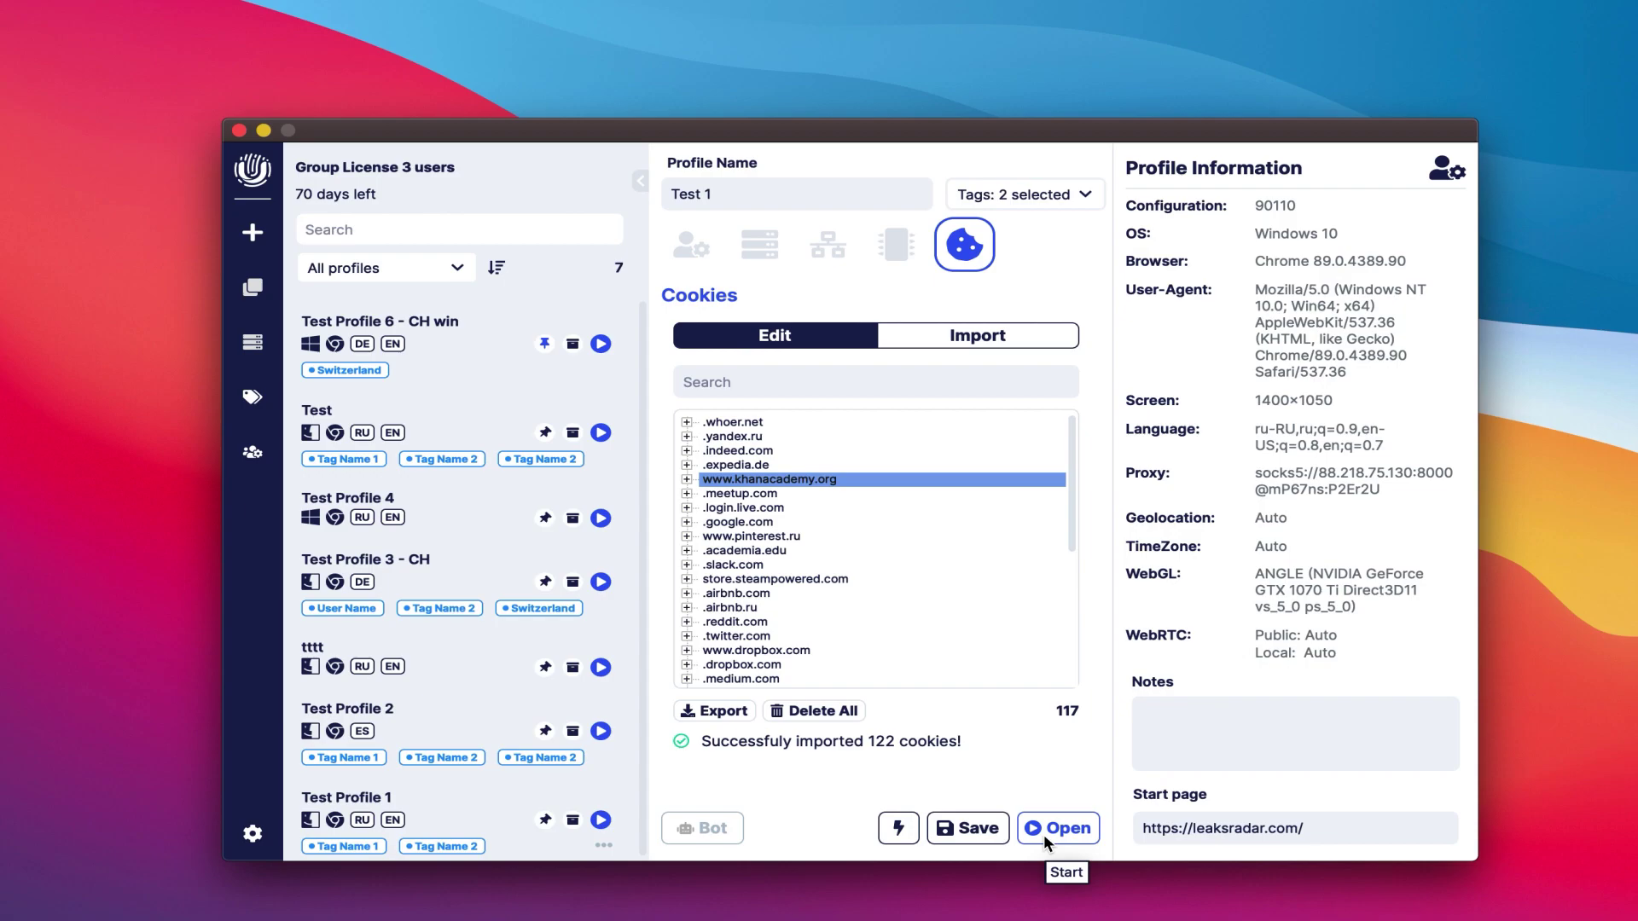
click(977, 829)
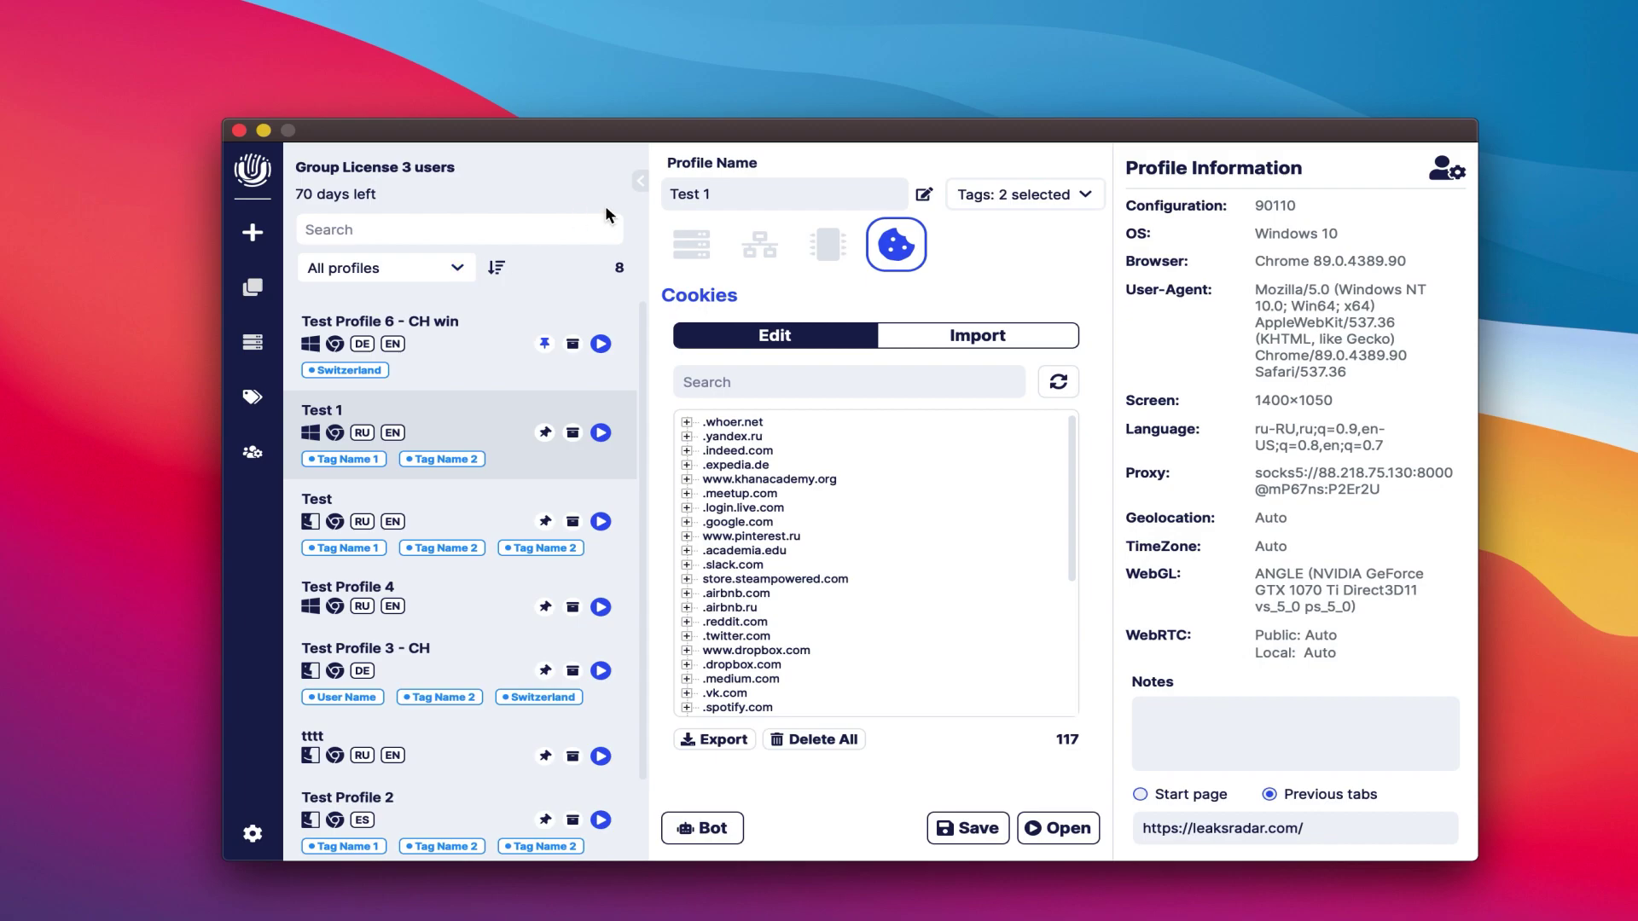
Collapse the profile details panel and look over the tag filter and sort options unchanged
click(640, 181)
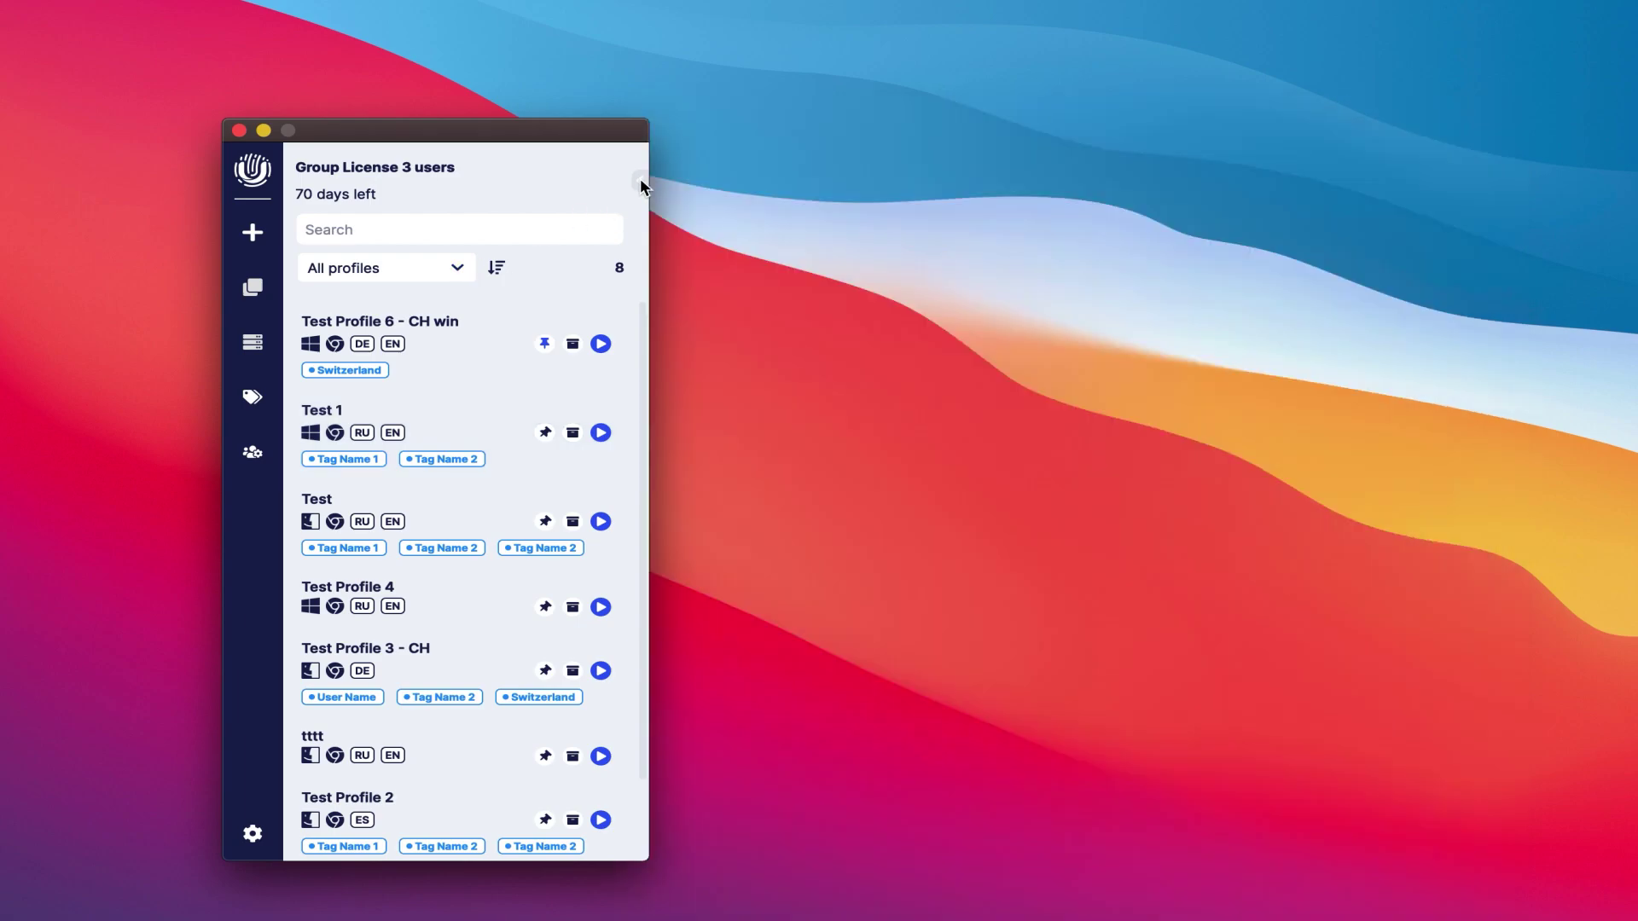
click(489, 237)
click(456, 268)
scroll(418, 422, down, 1)
scroll(418, 407, up, 1)
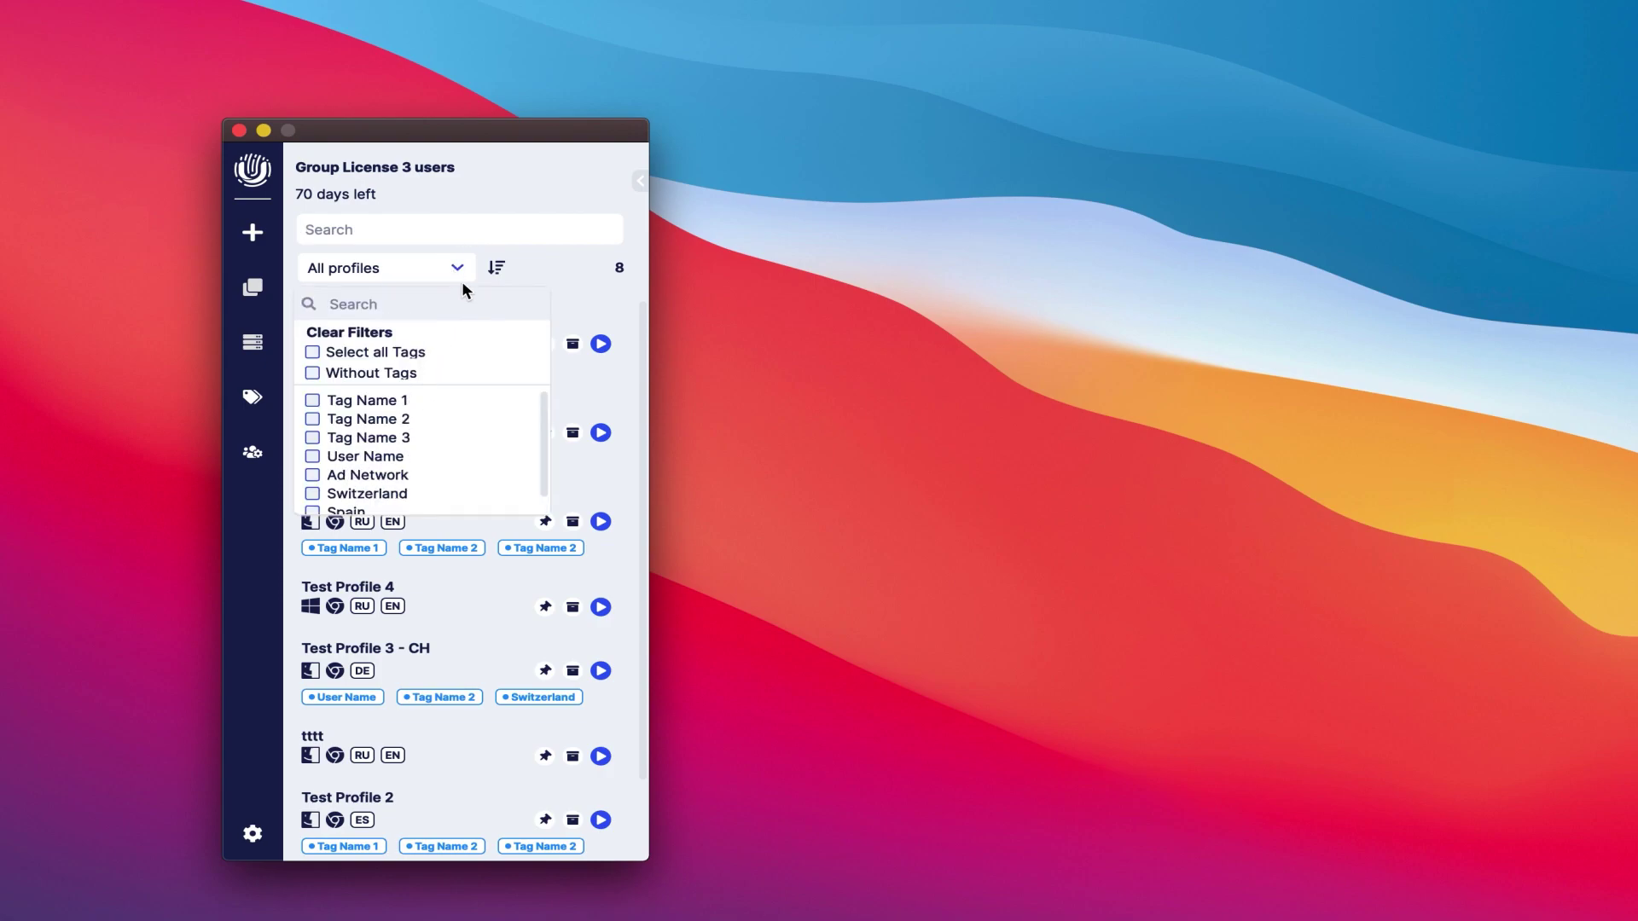
click(496, 268)
click(496, 268)
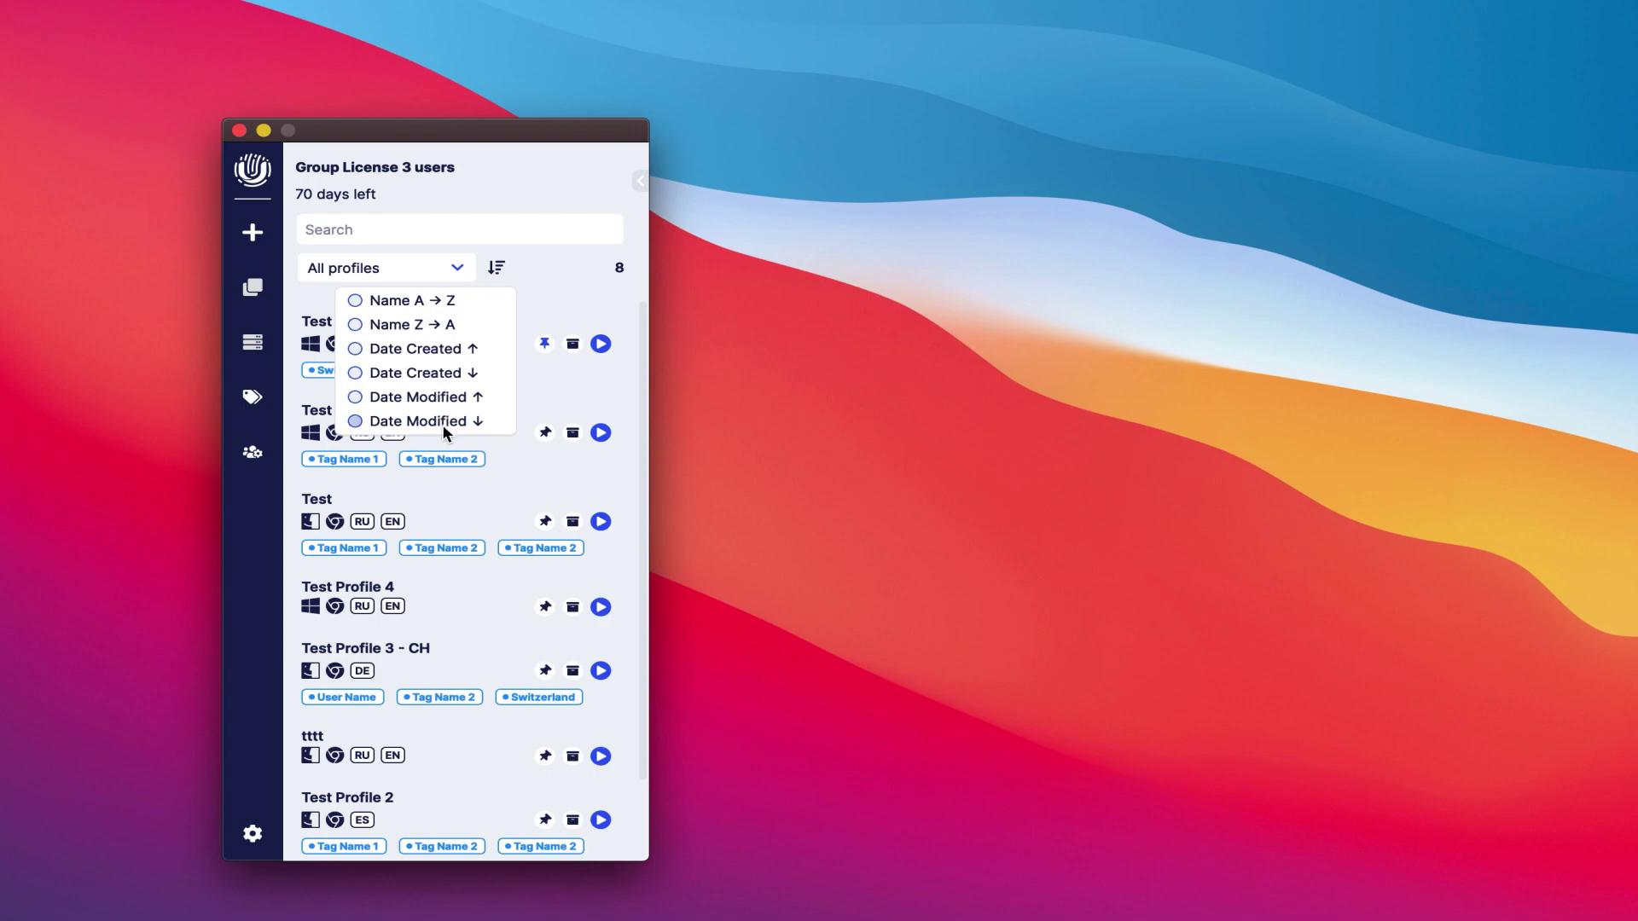
click(539, 266)
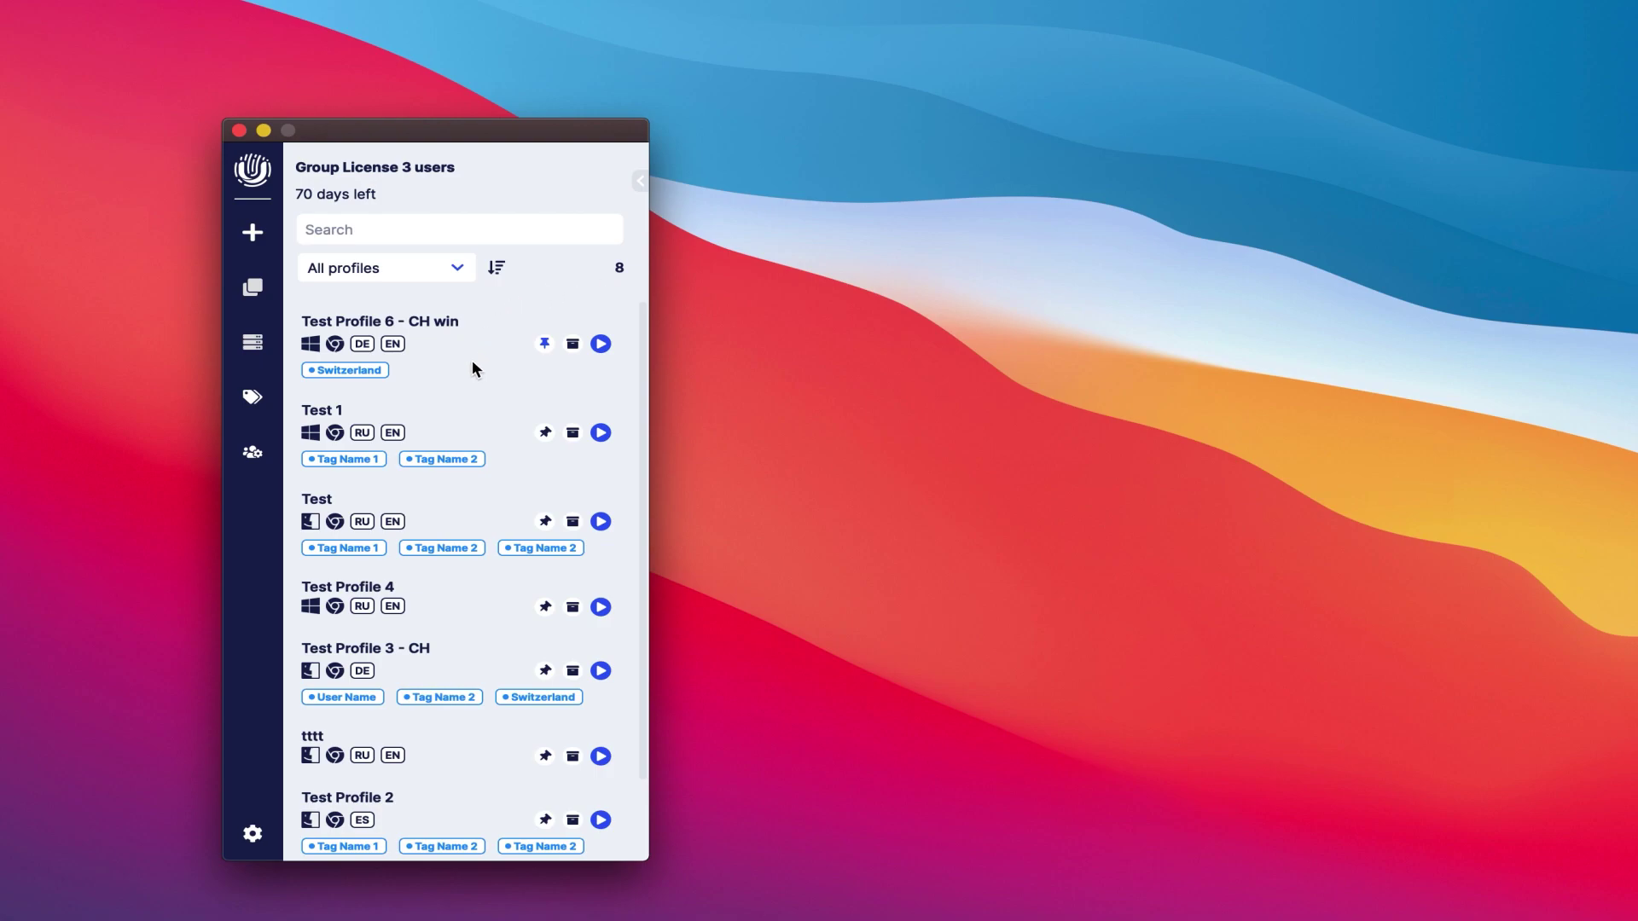
Toggle Test Profile 4's pin and reveal all of Test Profile 1's tags
scroll(469, 375, down, 3)
scroll(469, 379, up, 3)
scroll(472, 384, down, 3)
scroll(472, 384, up, 3)
click(545, 607)
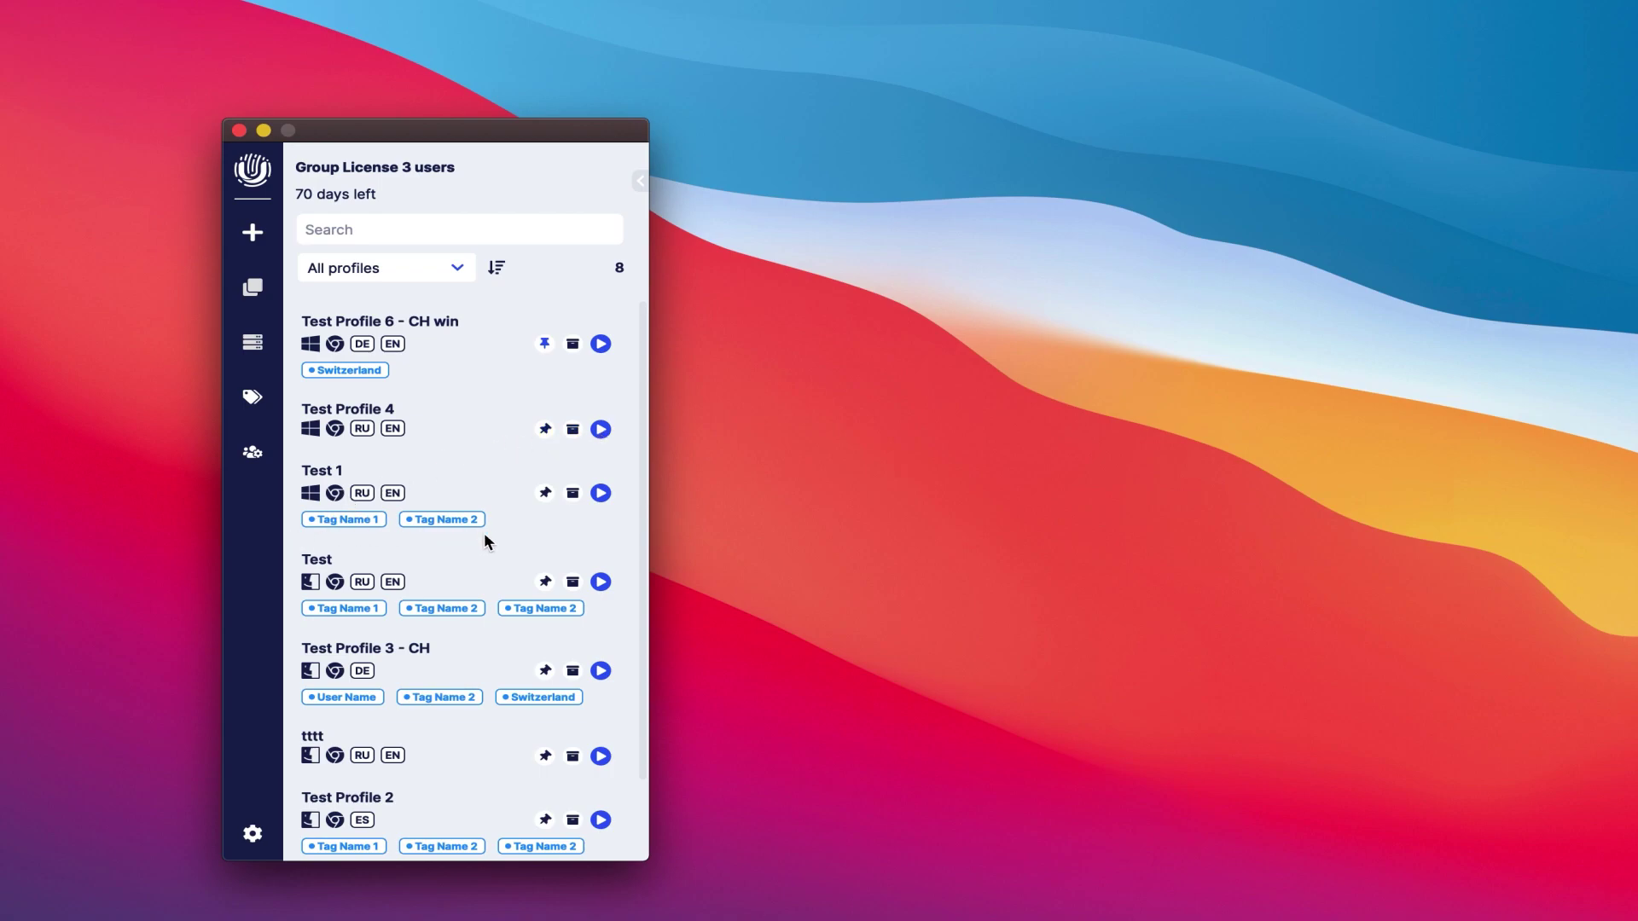
scroll(475, 694, down, 2)
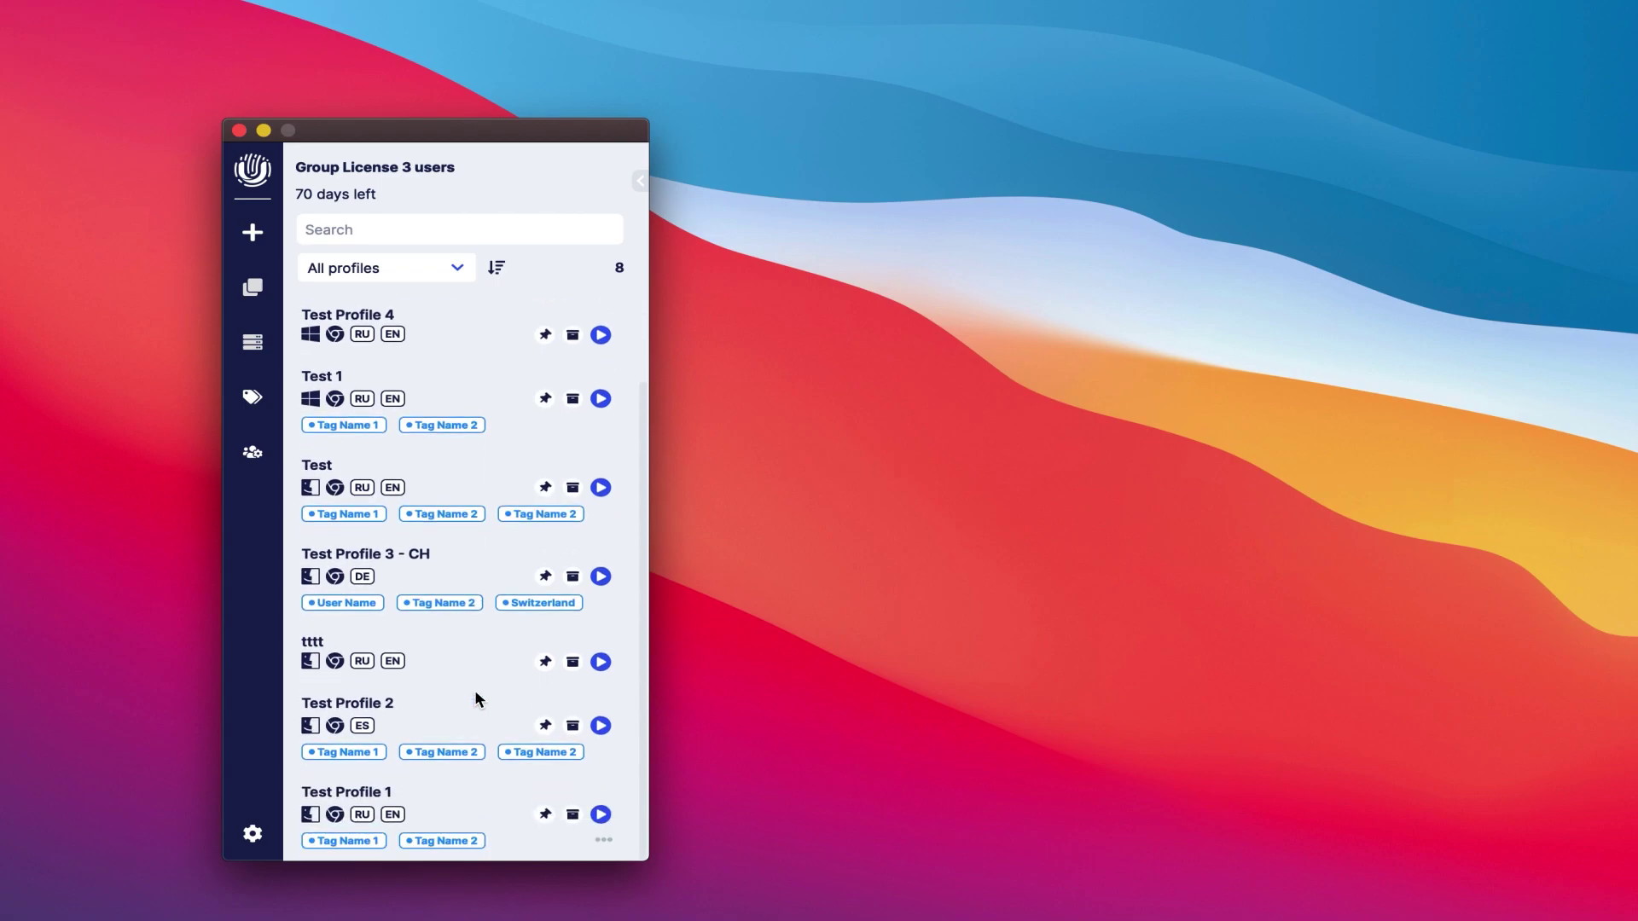
click(603, 840)
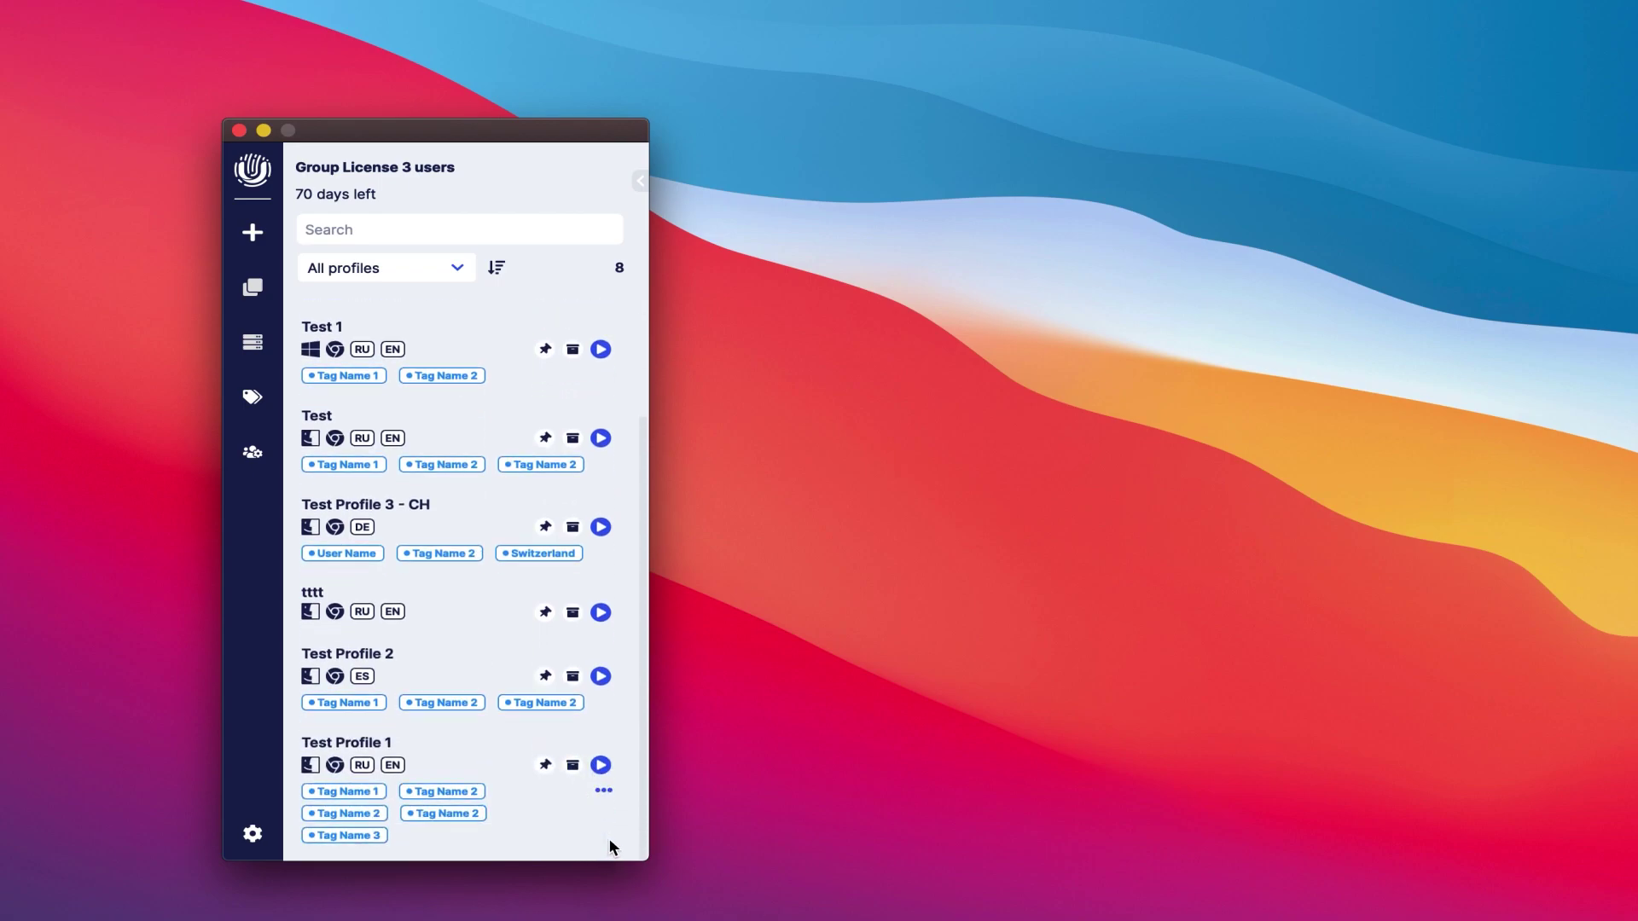
click(258, 400)
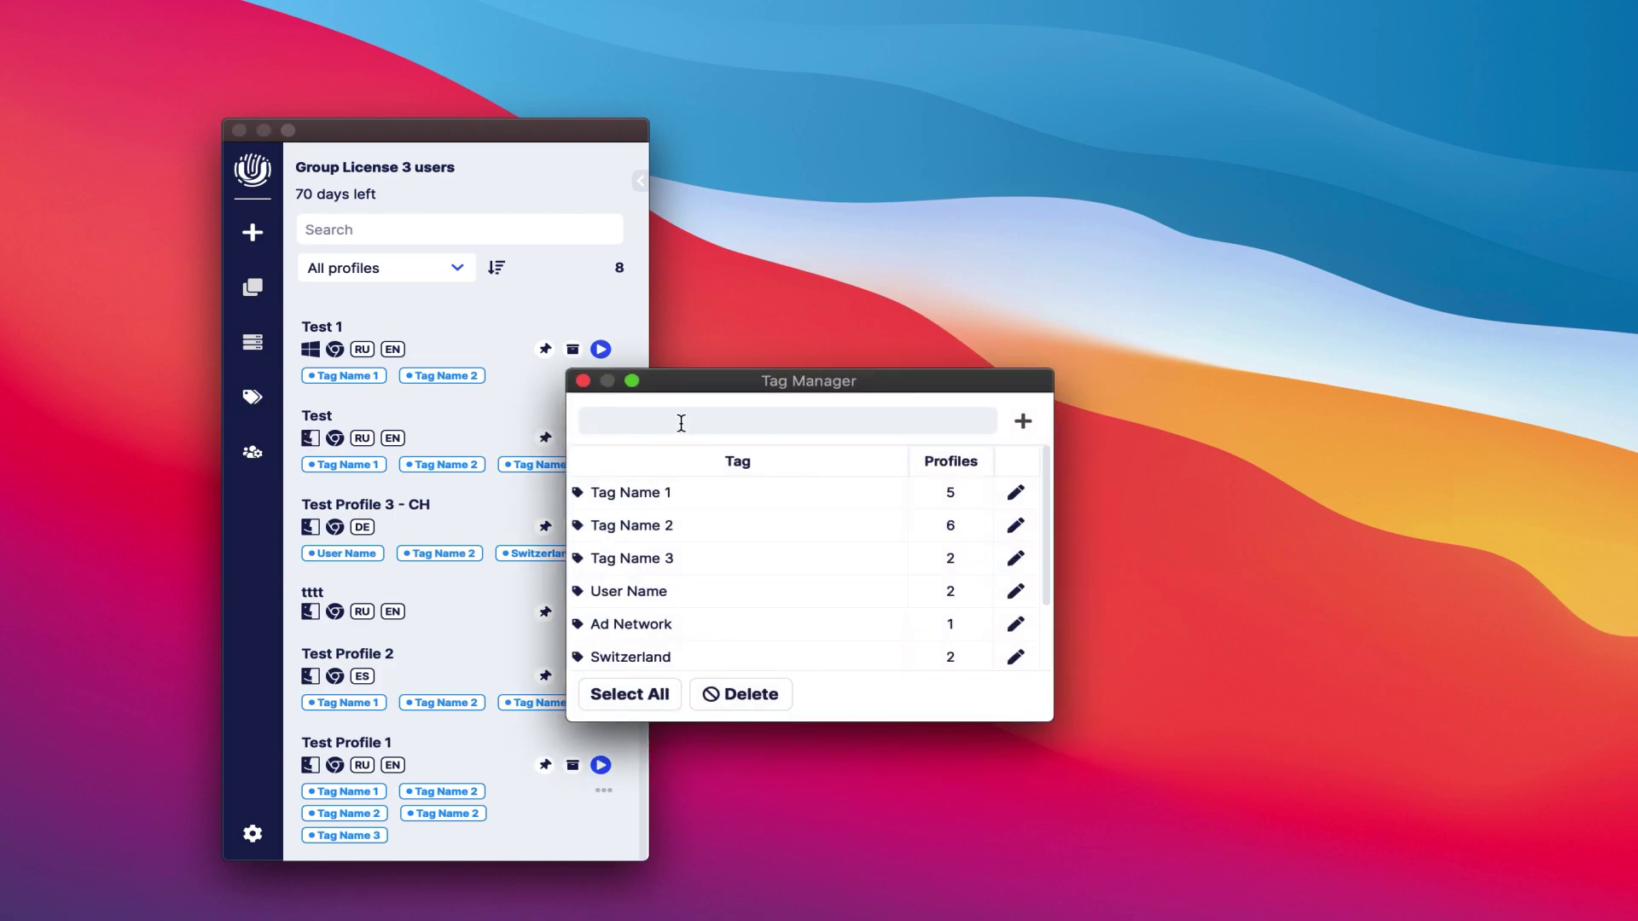
text(hkh)
key(BackSpace)
key(BackSpace)
key(BackSpace)
scroll(724, 527, down, 1)
scroll(724, 527, up, 1)
drag(686, 501, 767, 592)
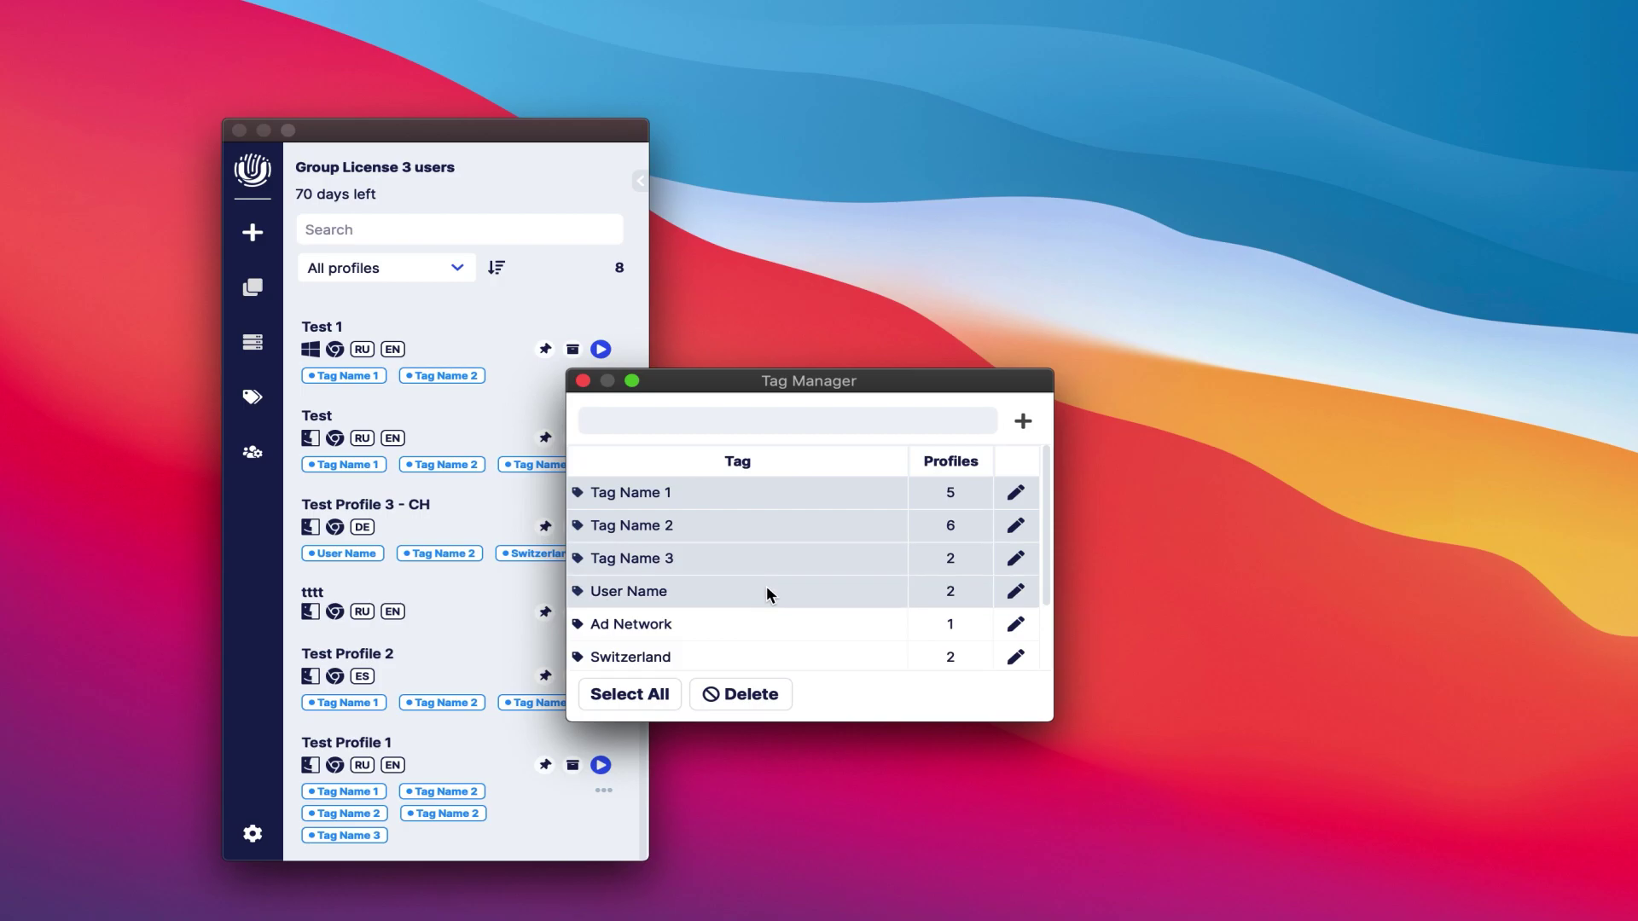
click(582, 381)
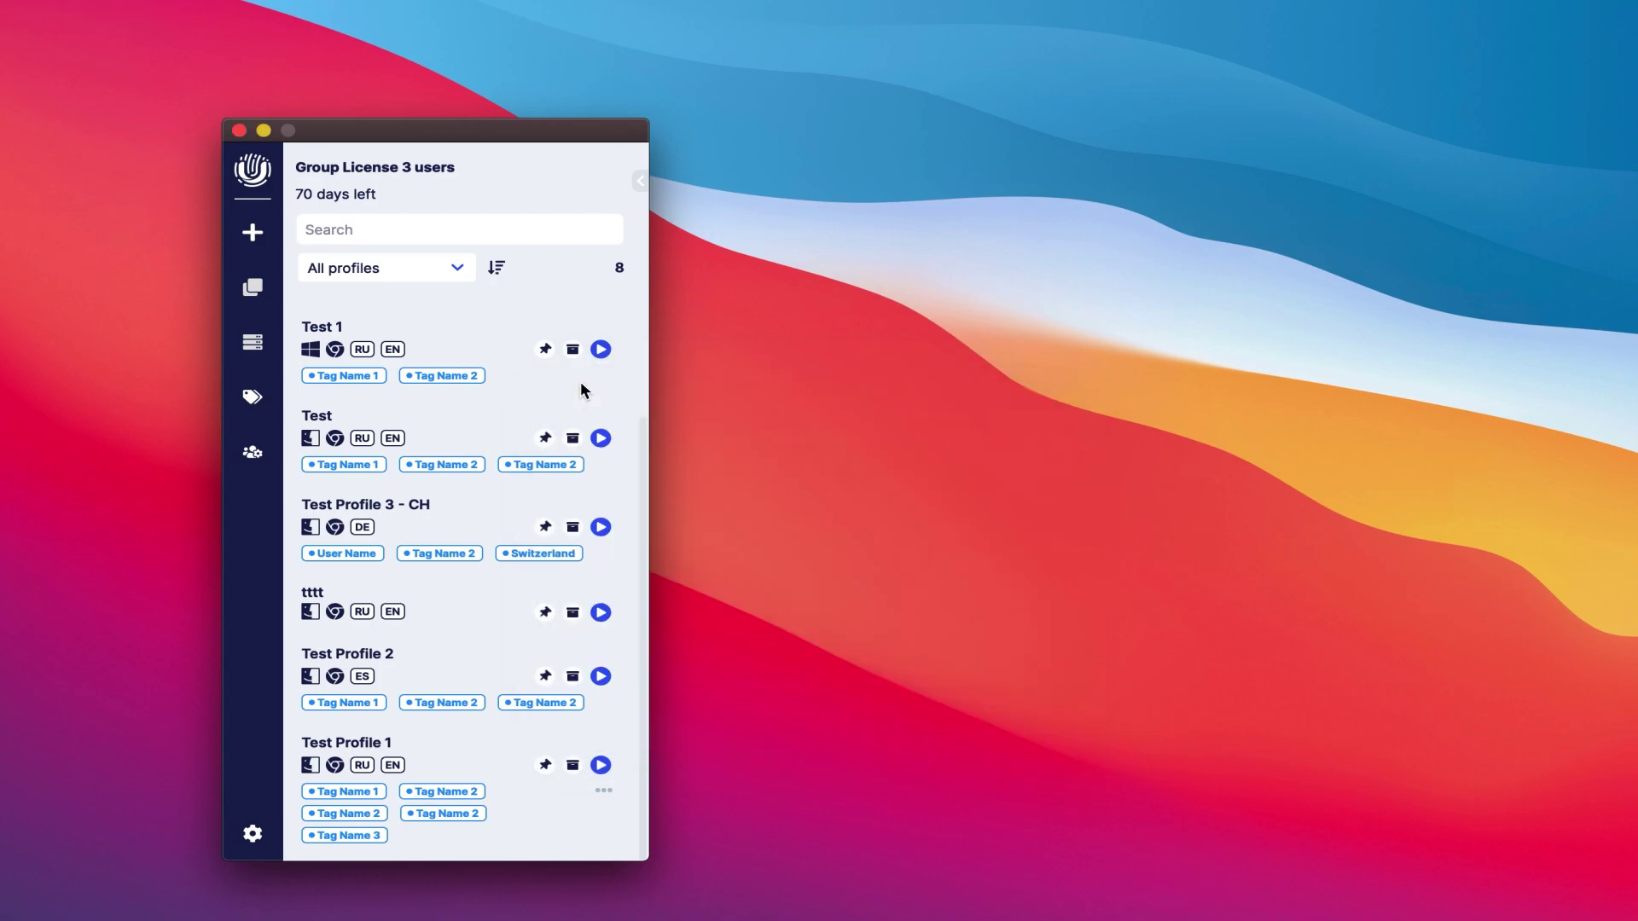
In Profile Manager, select the rows from Test Profile 6 - CH win downward and launch them
click(253, 455)
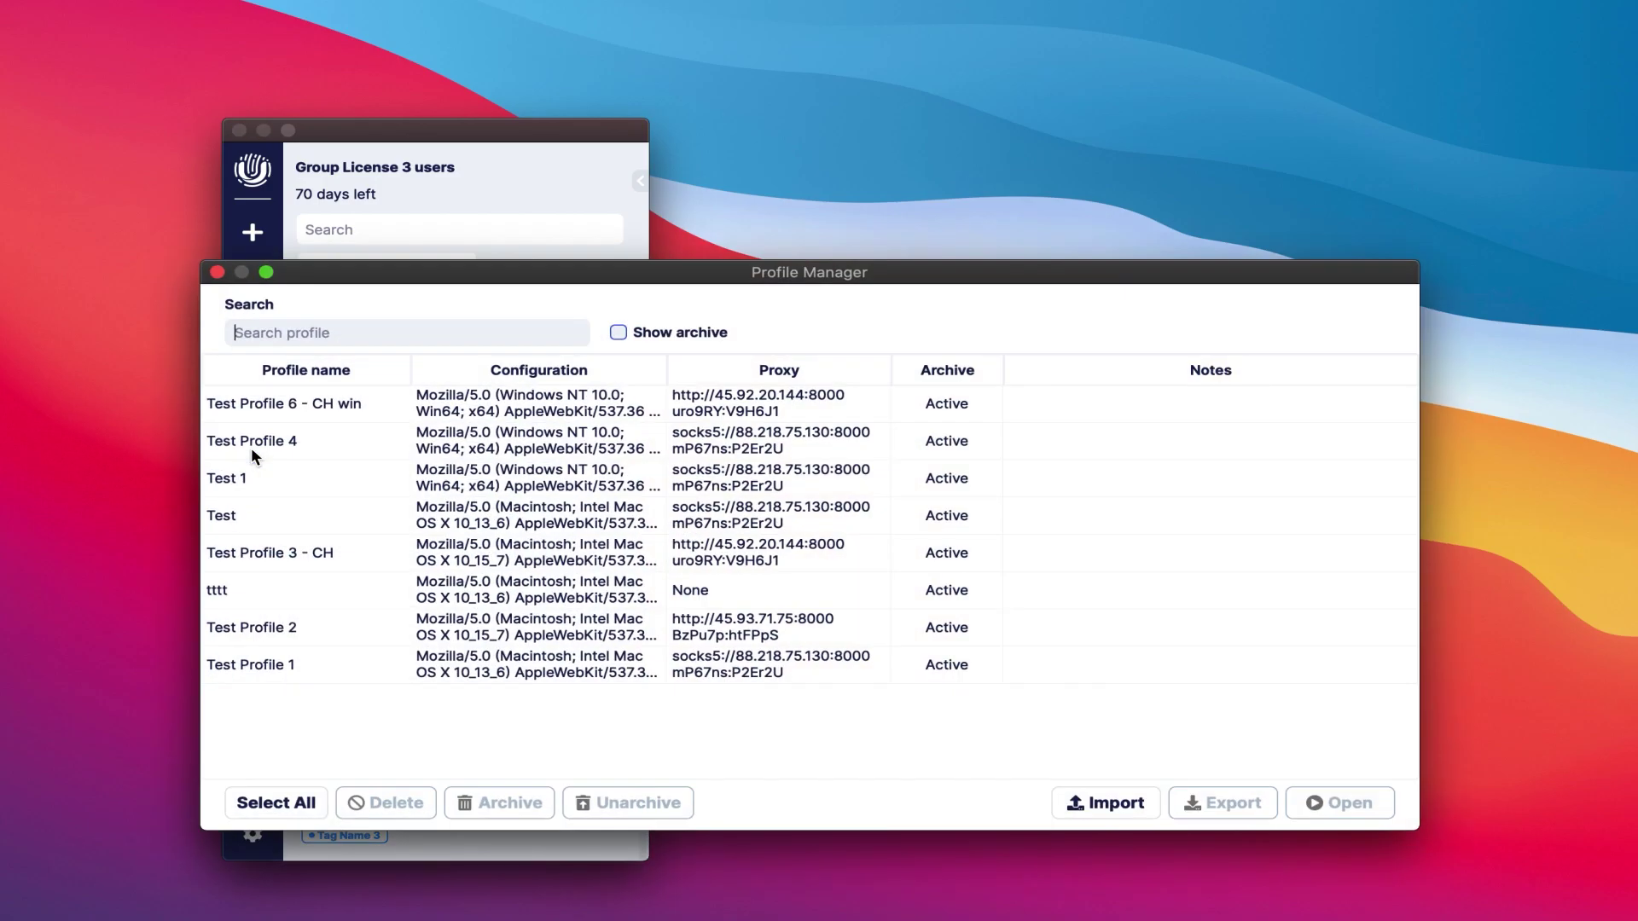
drag(314, 397, 455, 657)
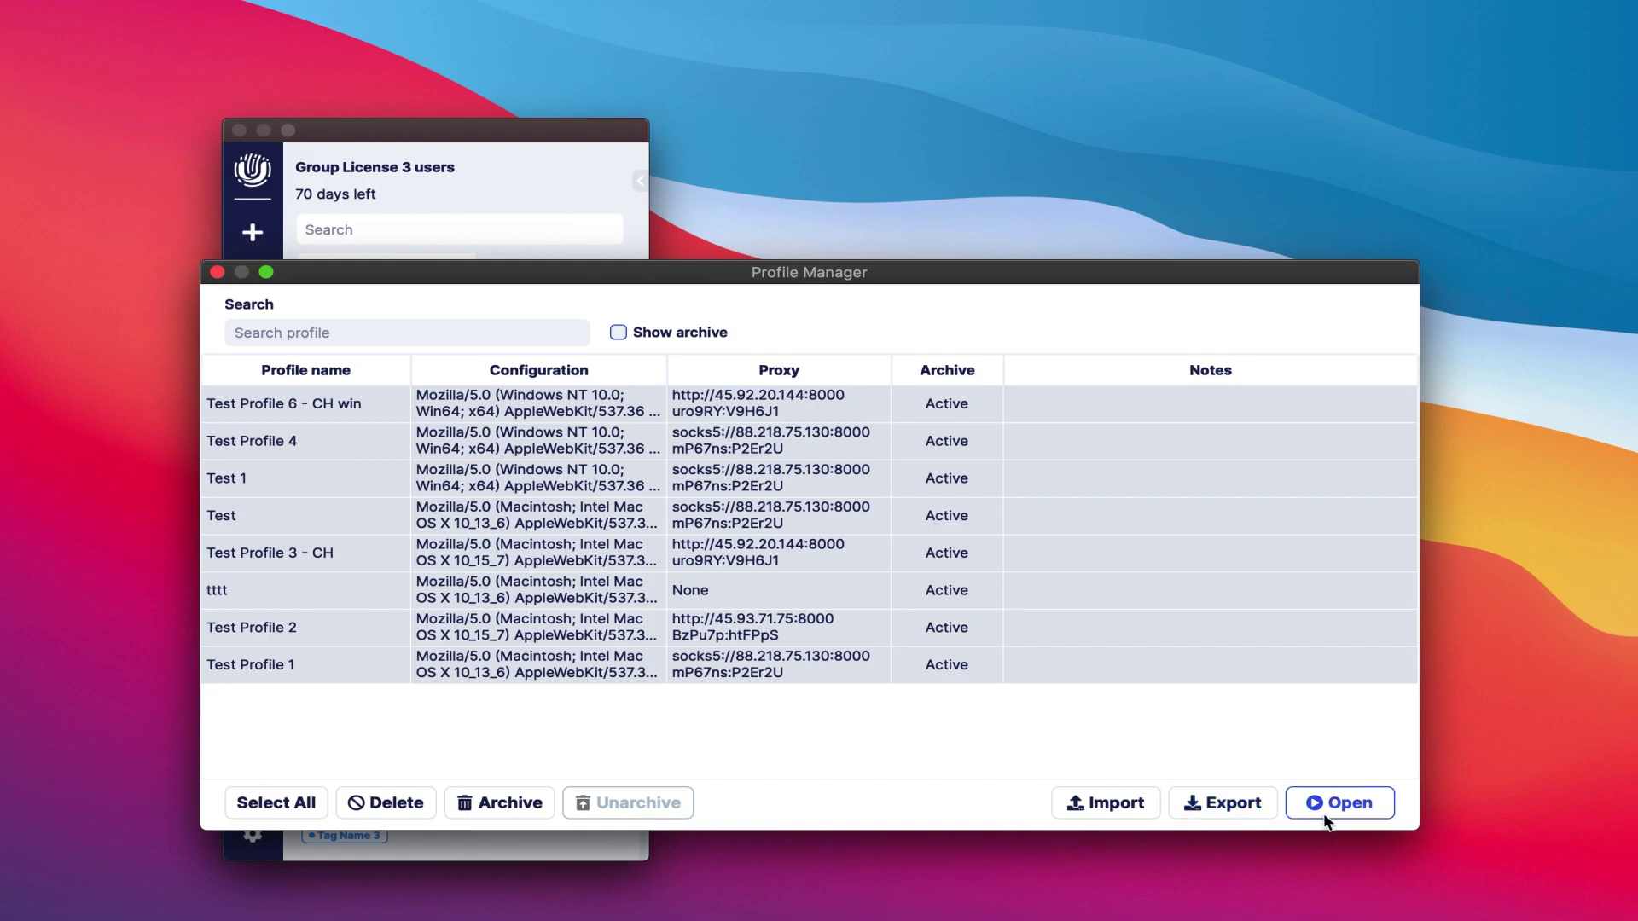
click(959, 724)
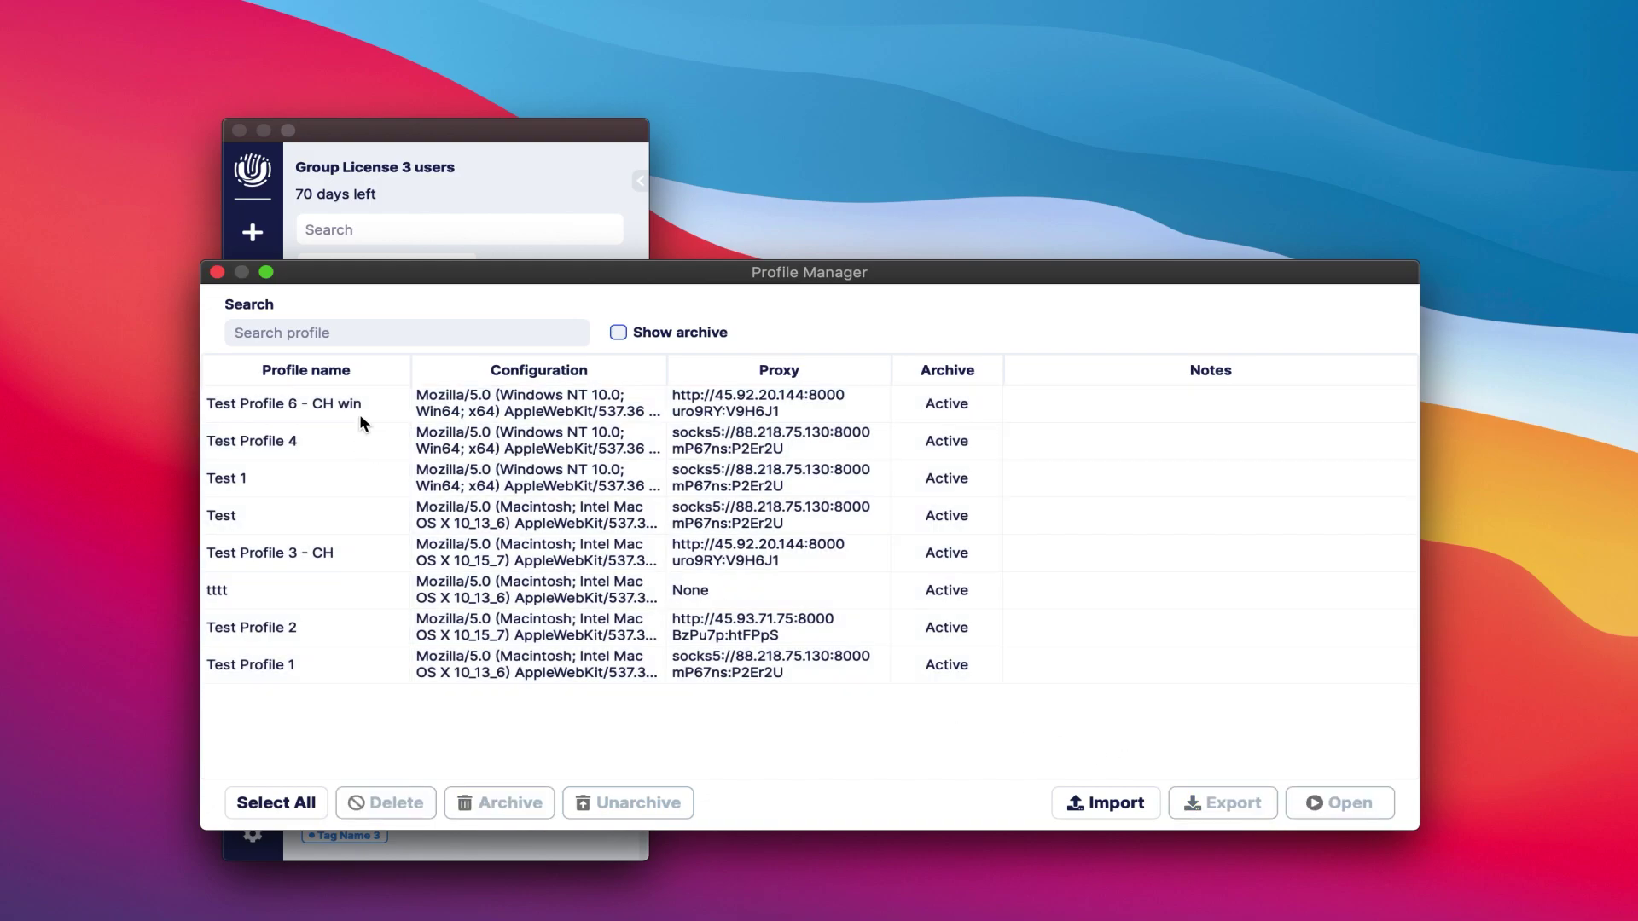
drag(362, 407, 381, 511)
click(1341, 806)
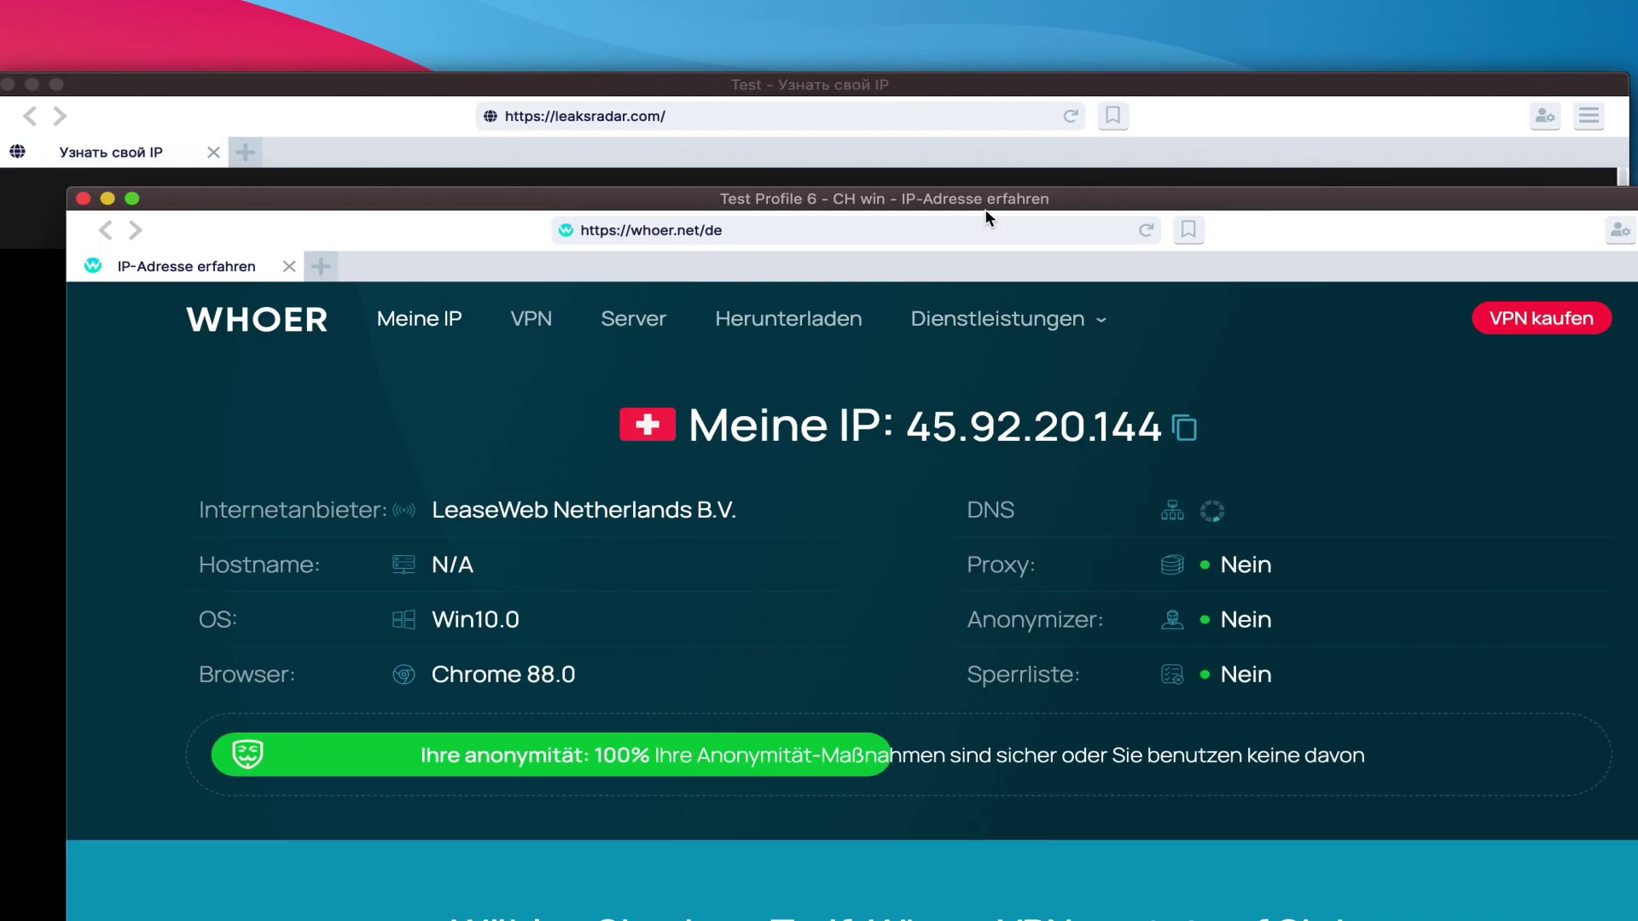
Check Test Profile 6 - CH win's browser and its main menu, then return to Undetectable
drag(985, 211, 888, 15)
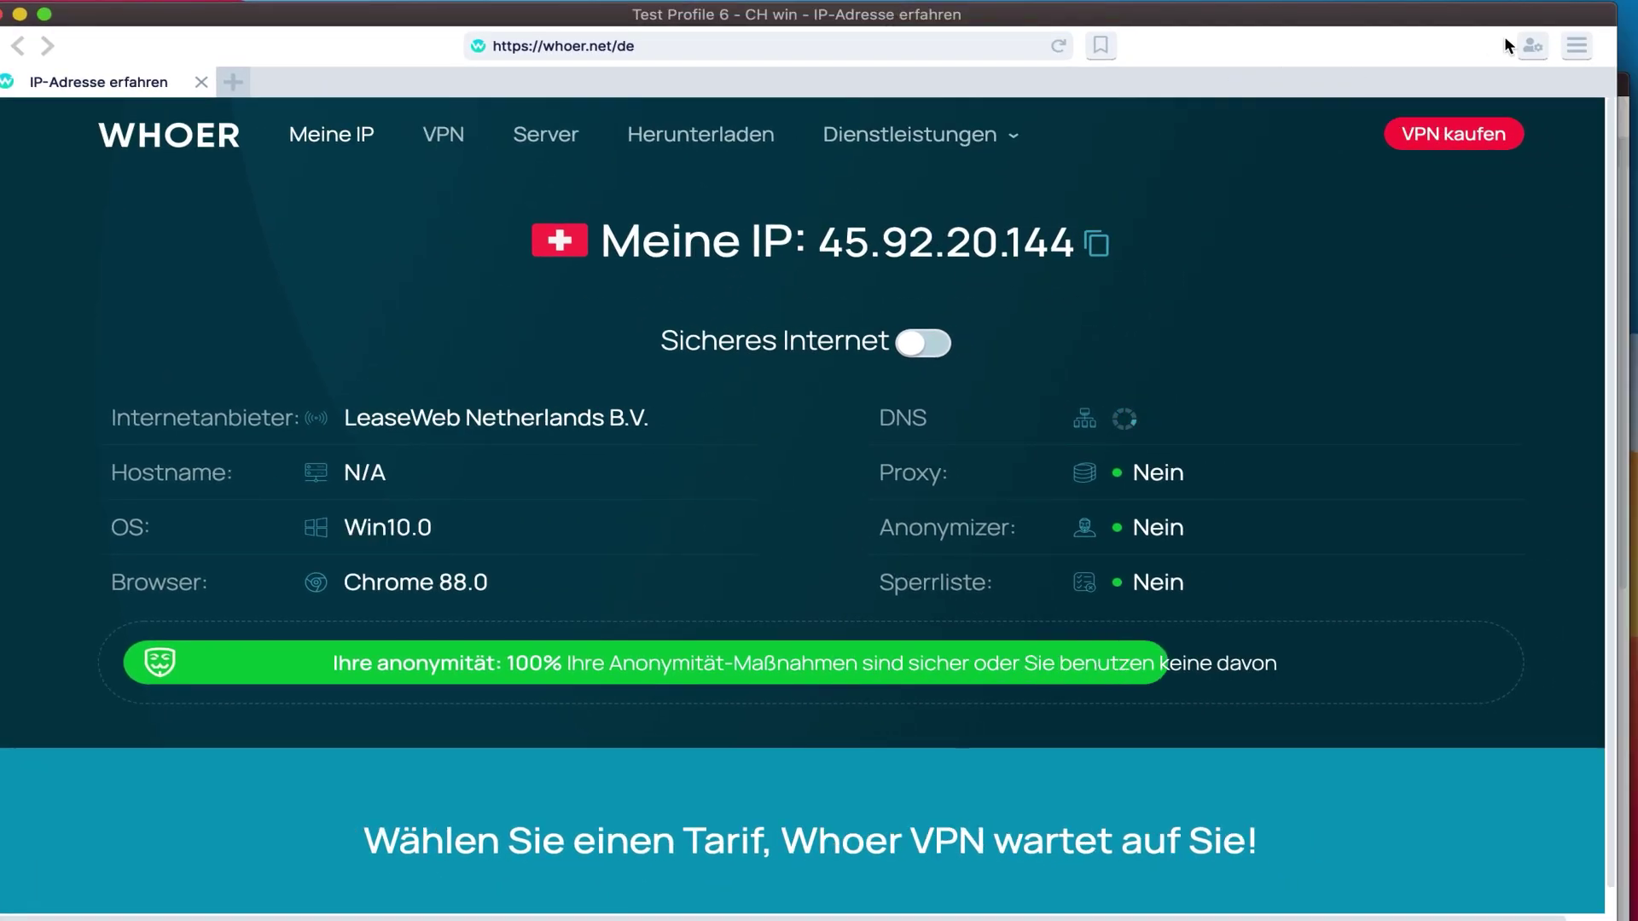
click(1573, 49)
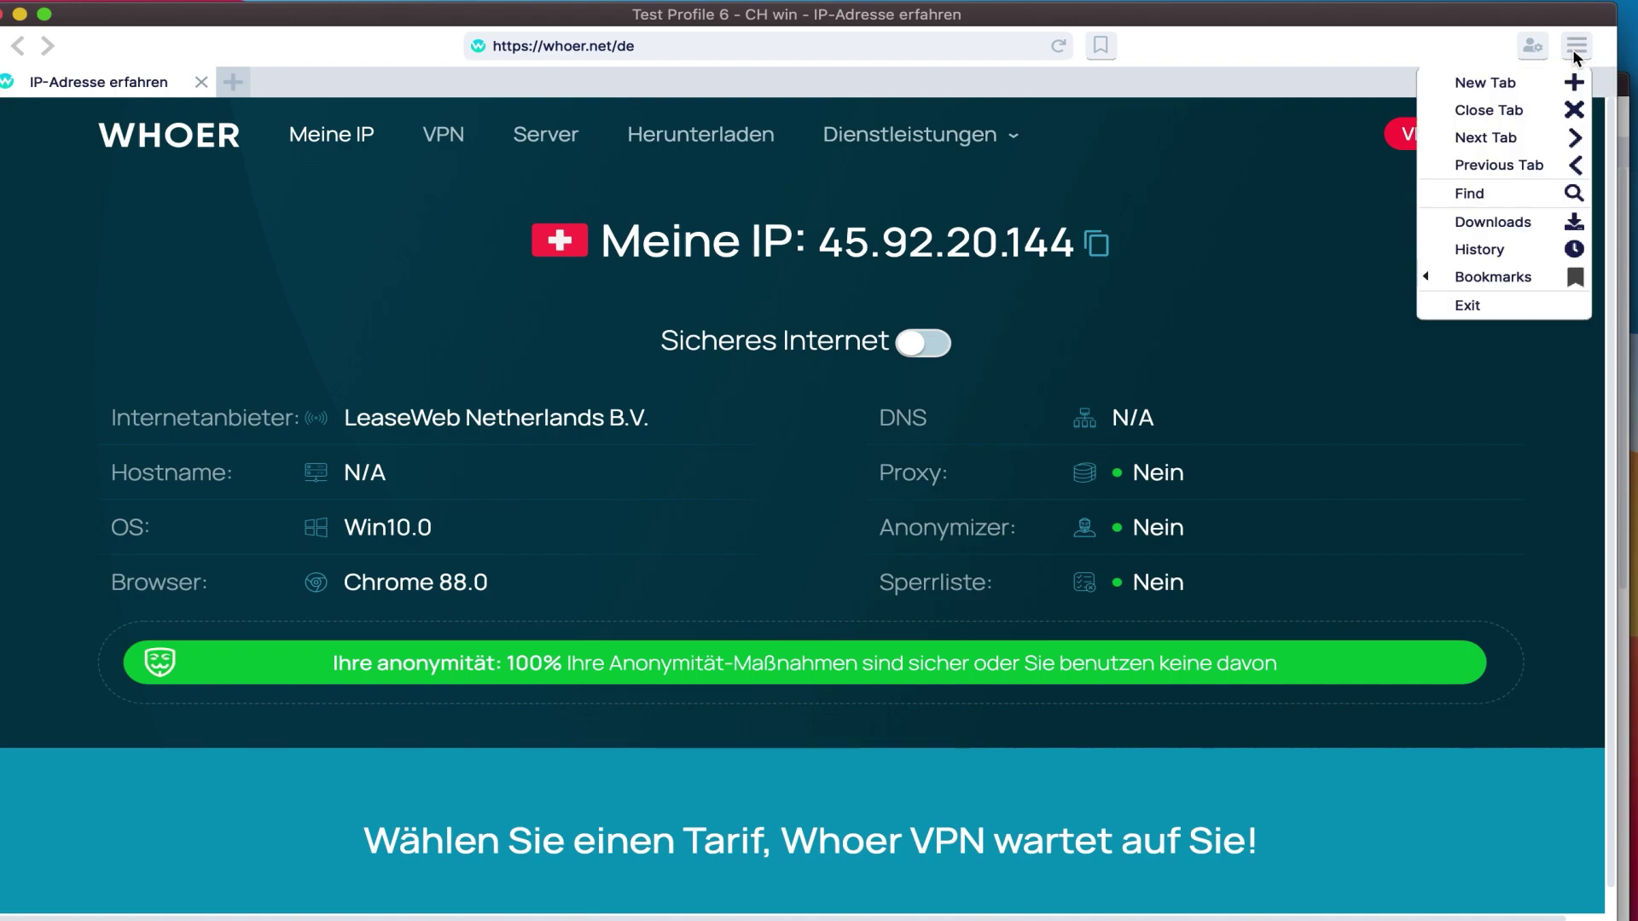
click(1462, 43)
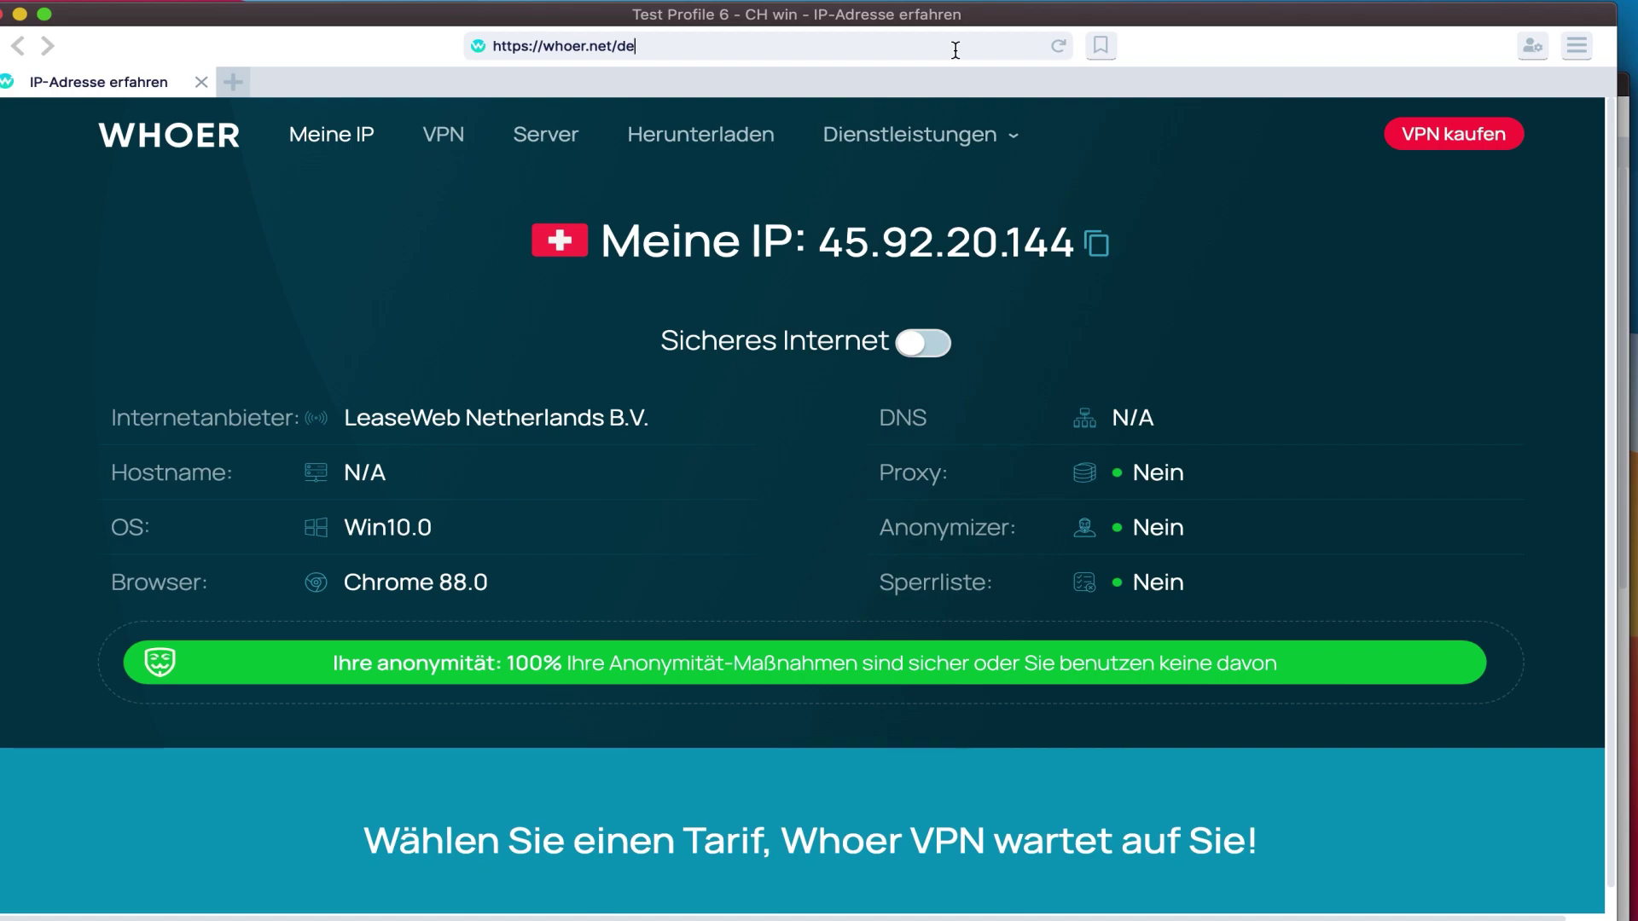
click(1580, 47)
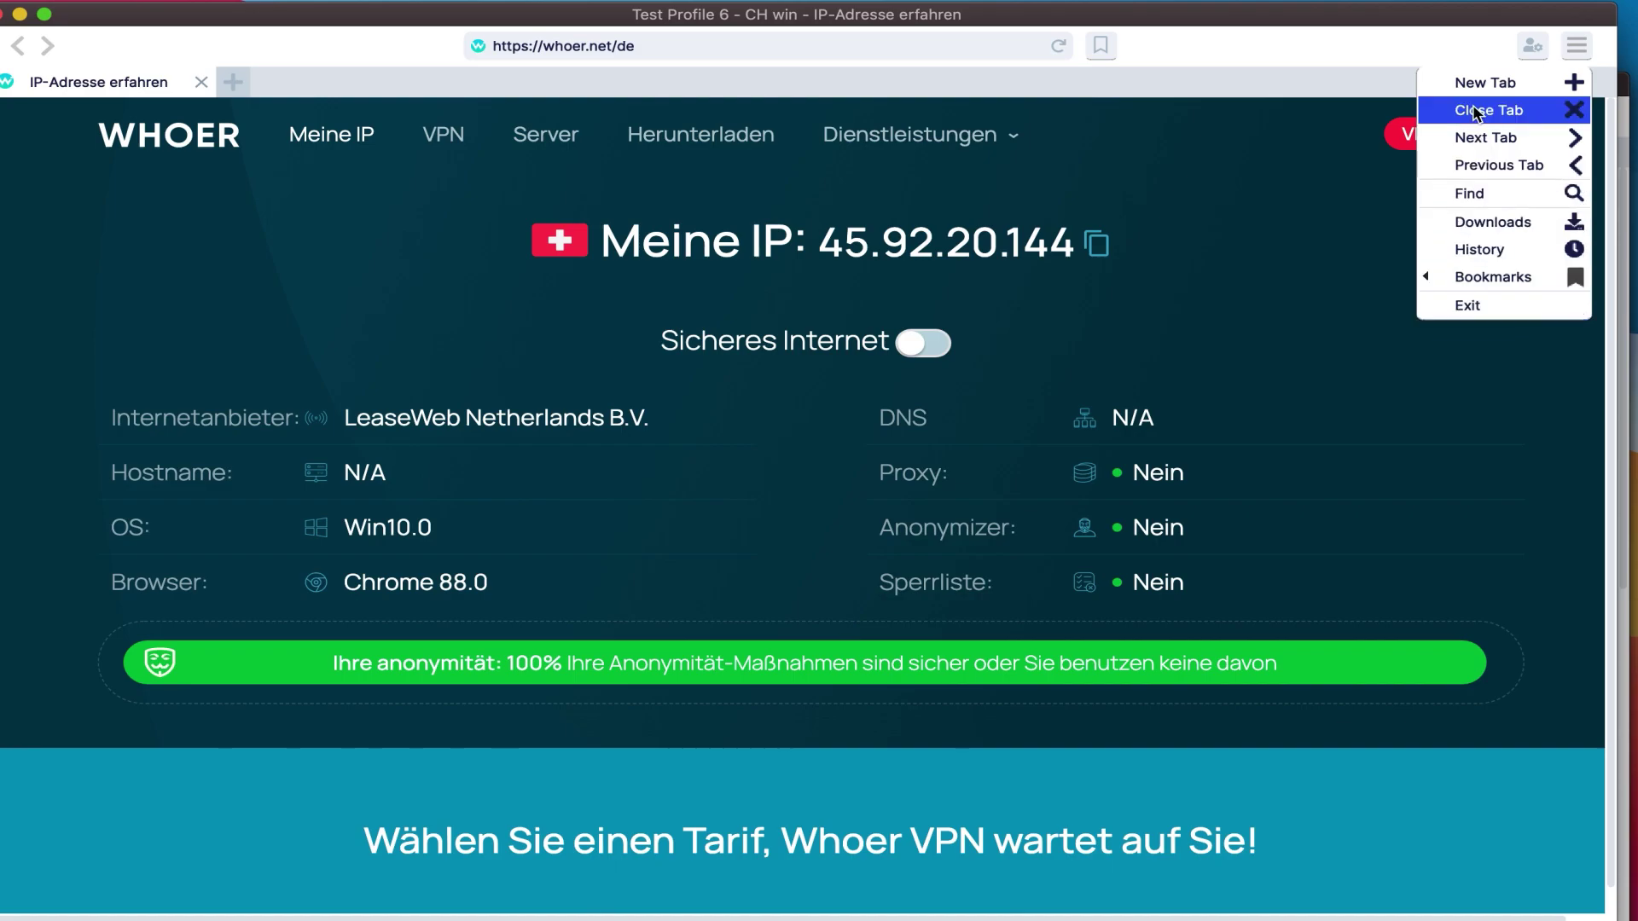
click(1430, 44)
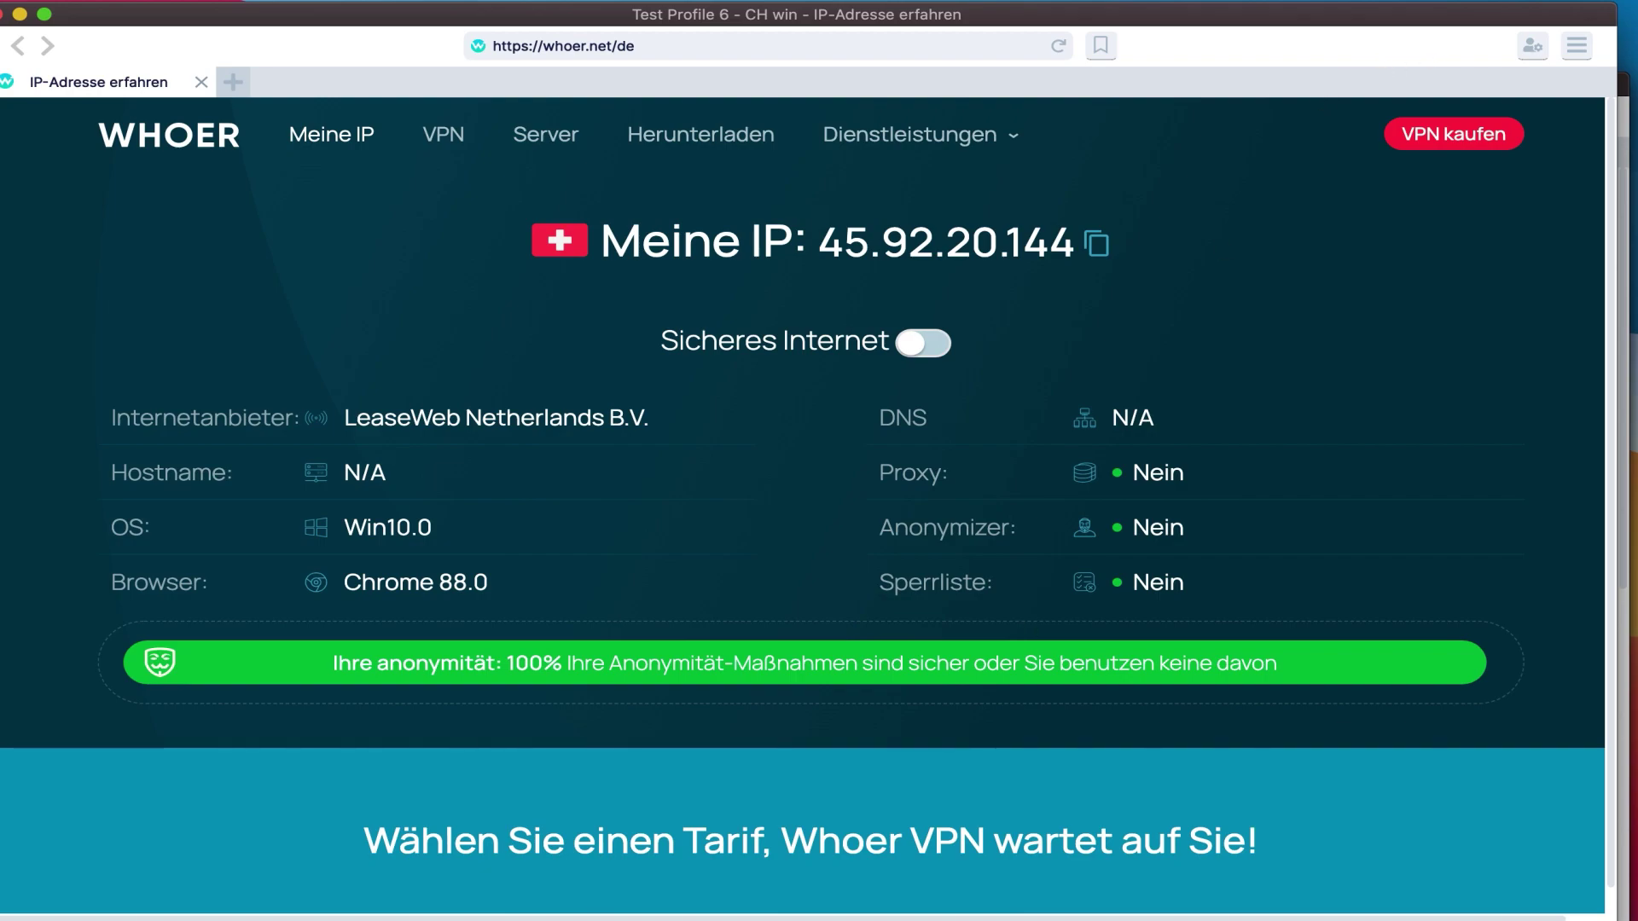
key(super+Tab)
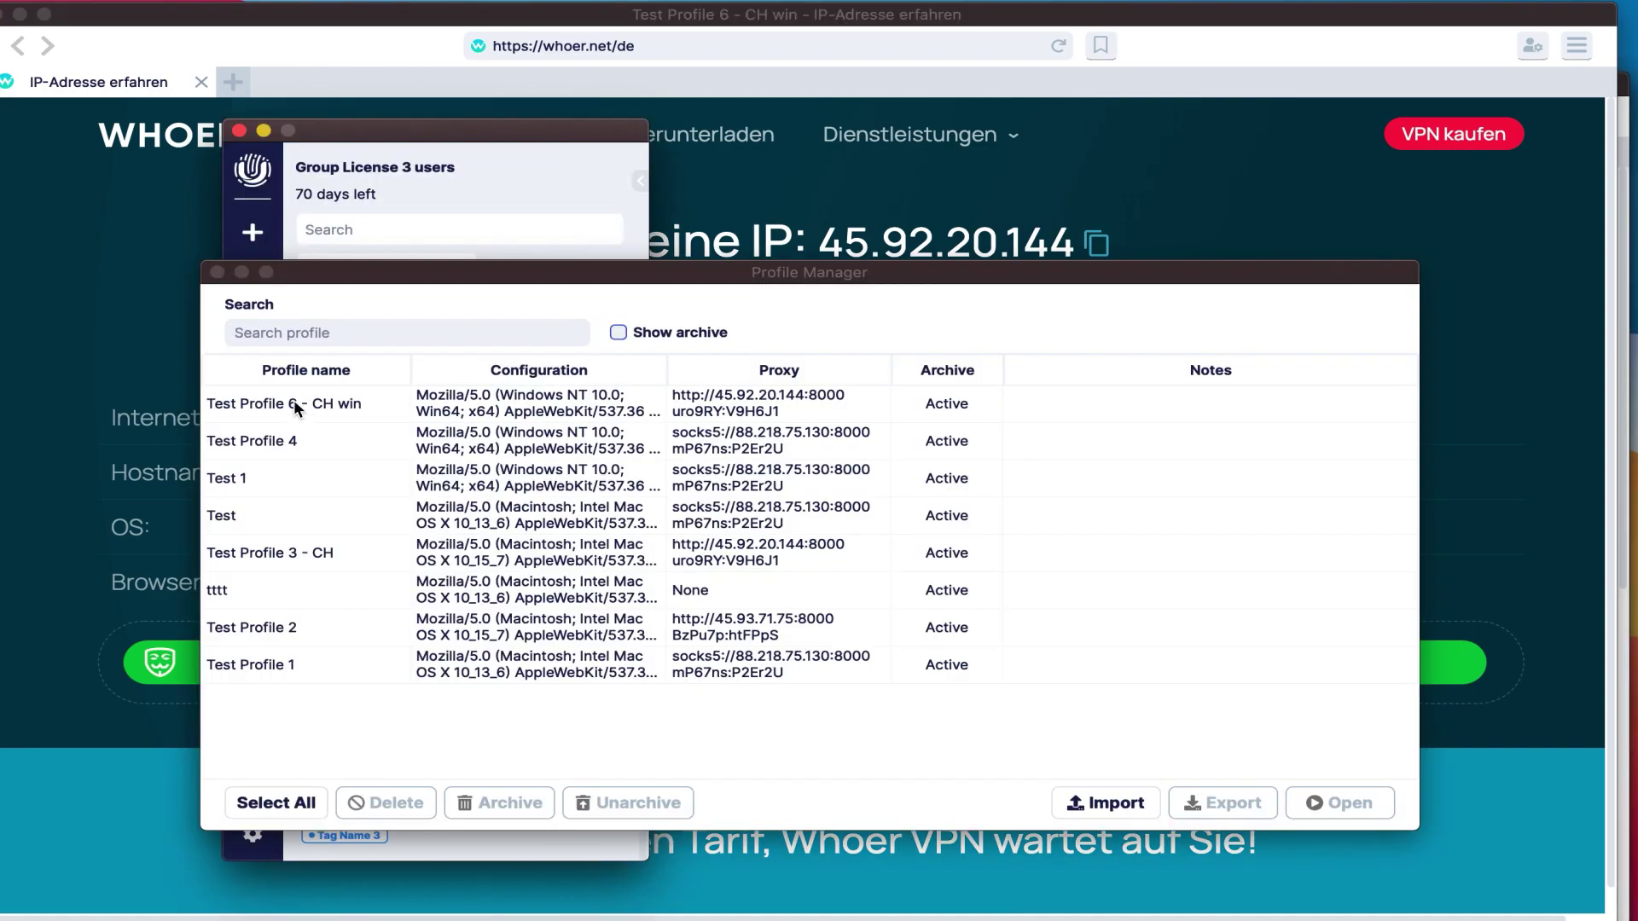
Close Profile Manager, select Test Profile 3 - CH, and open its Bot tool
click(217, 273)
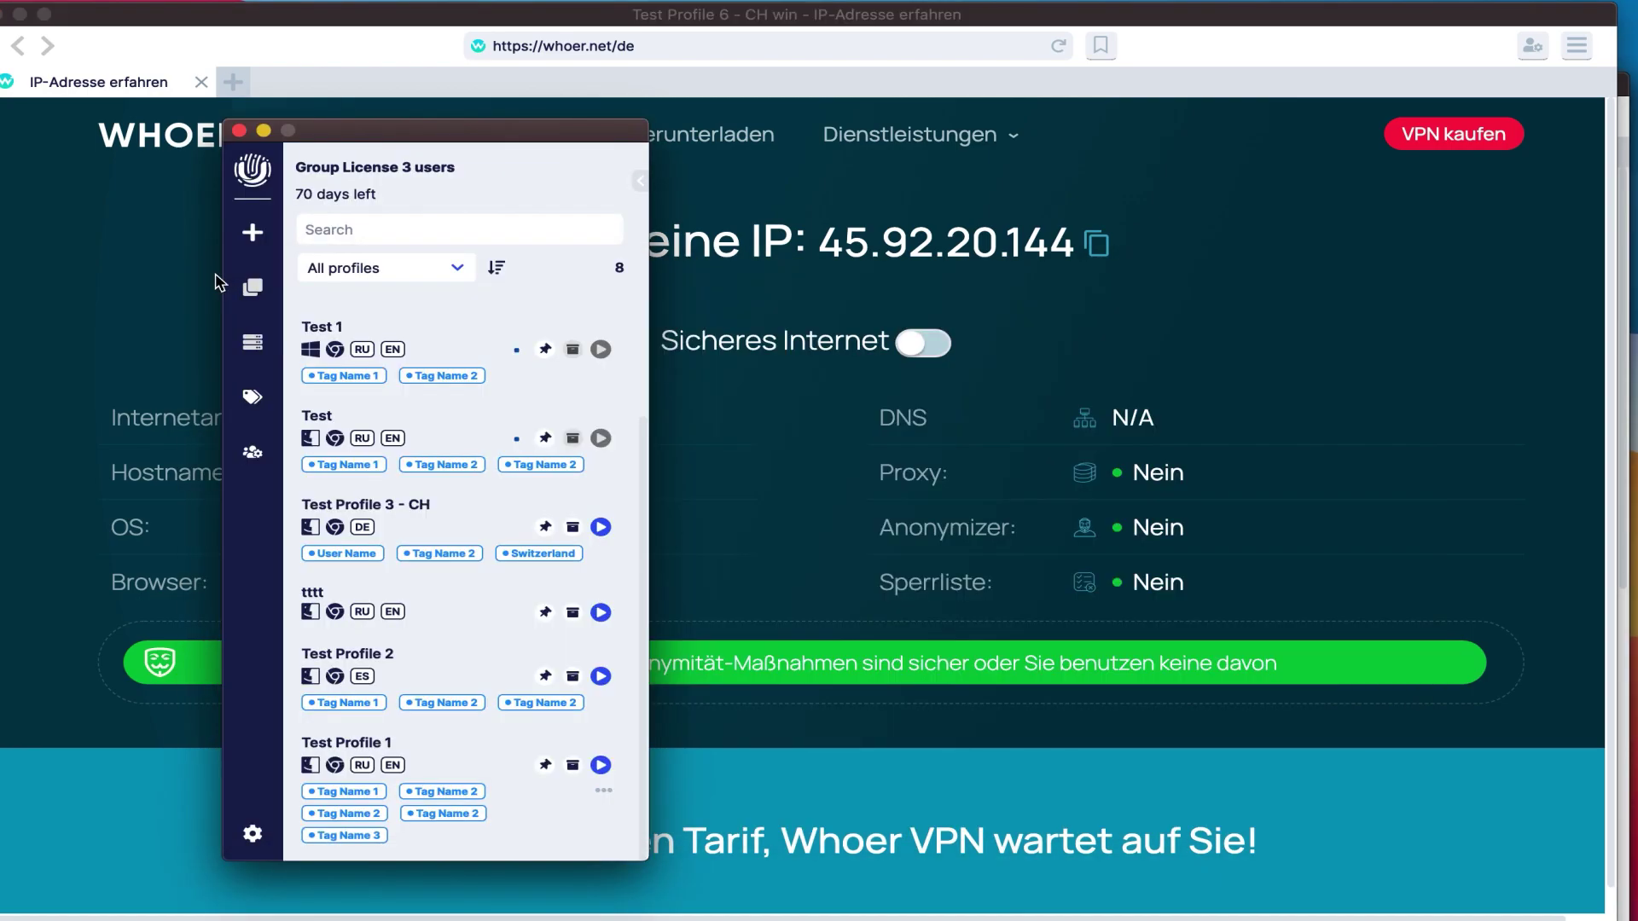
click(397, 512)
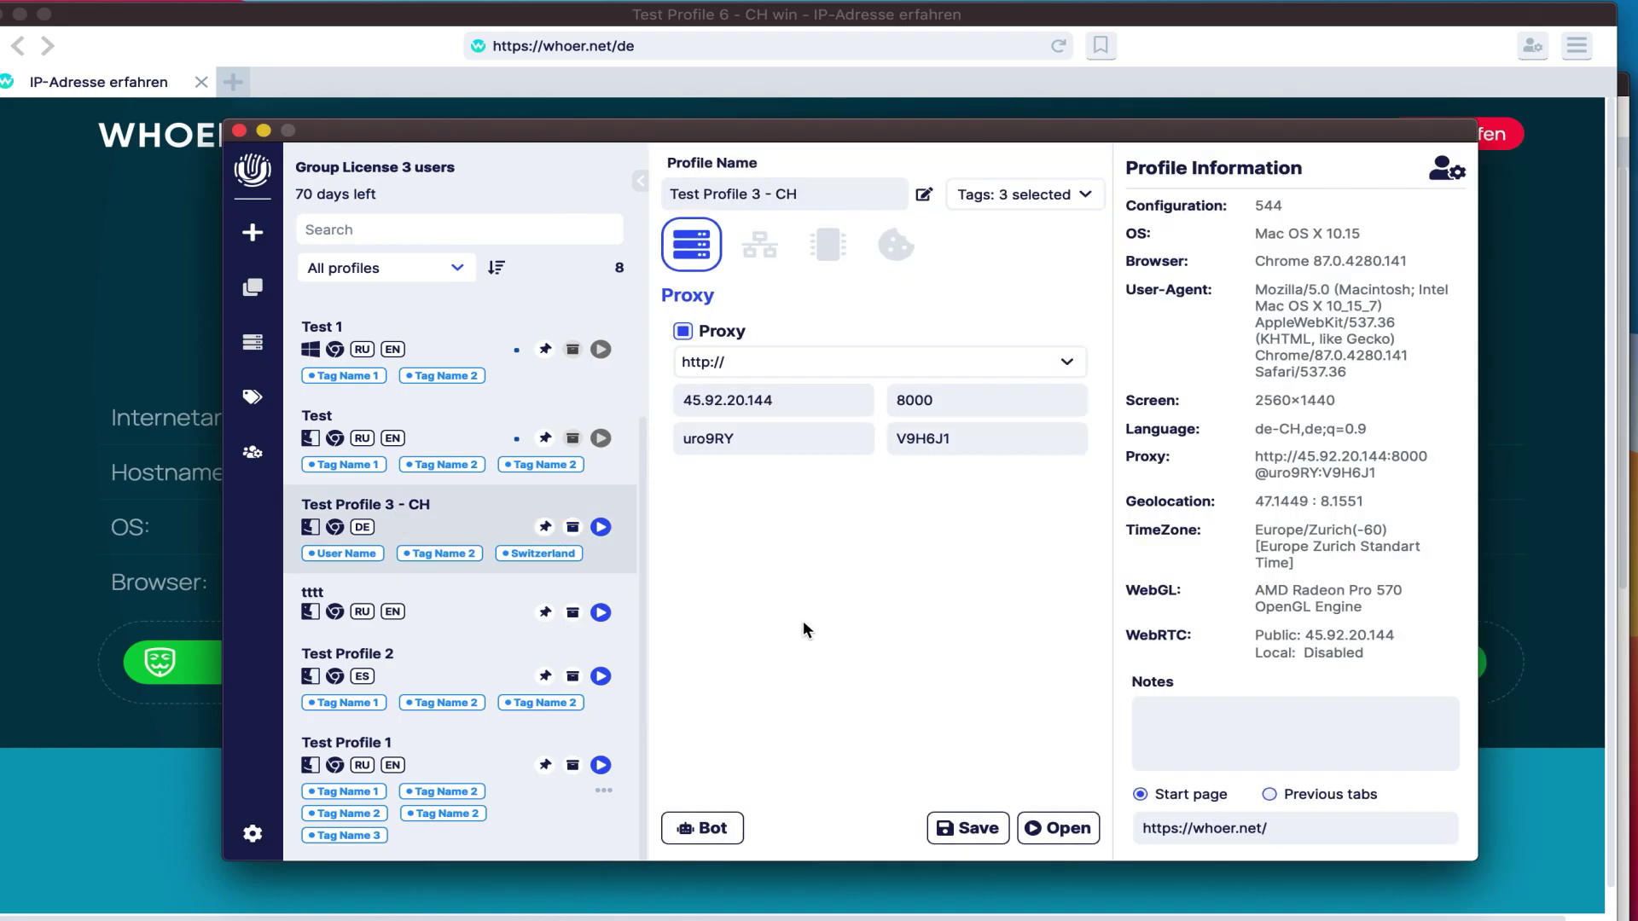
click(723, 826)
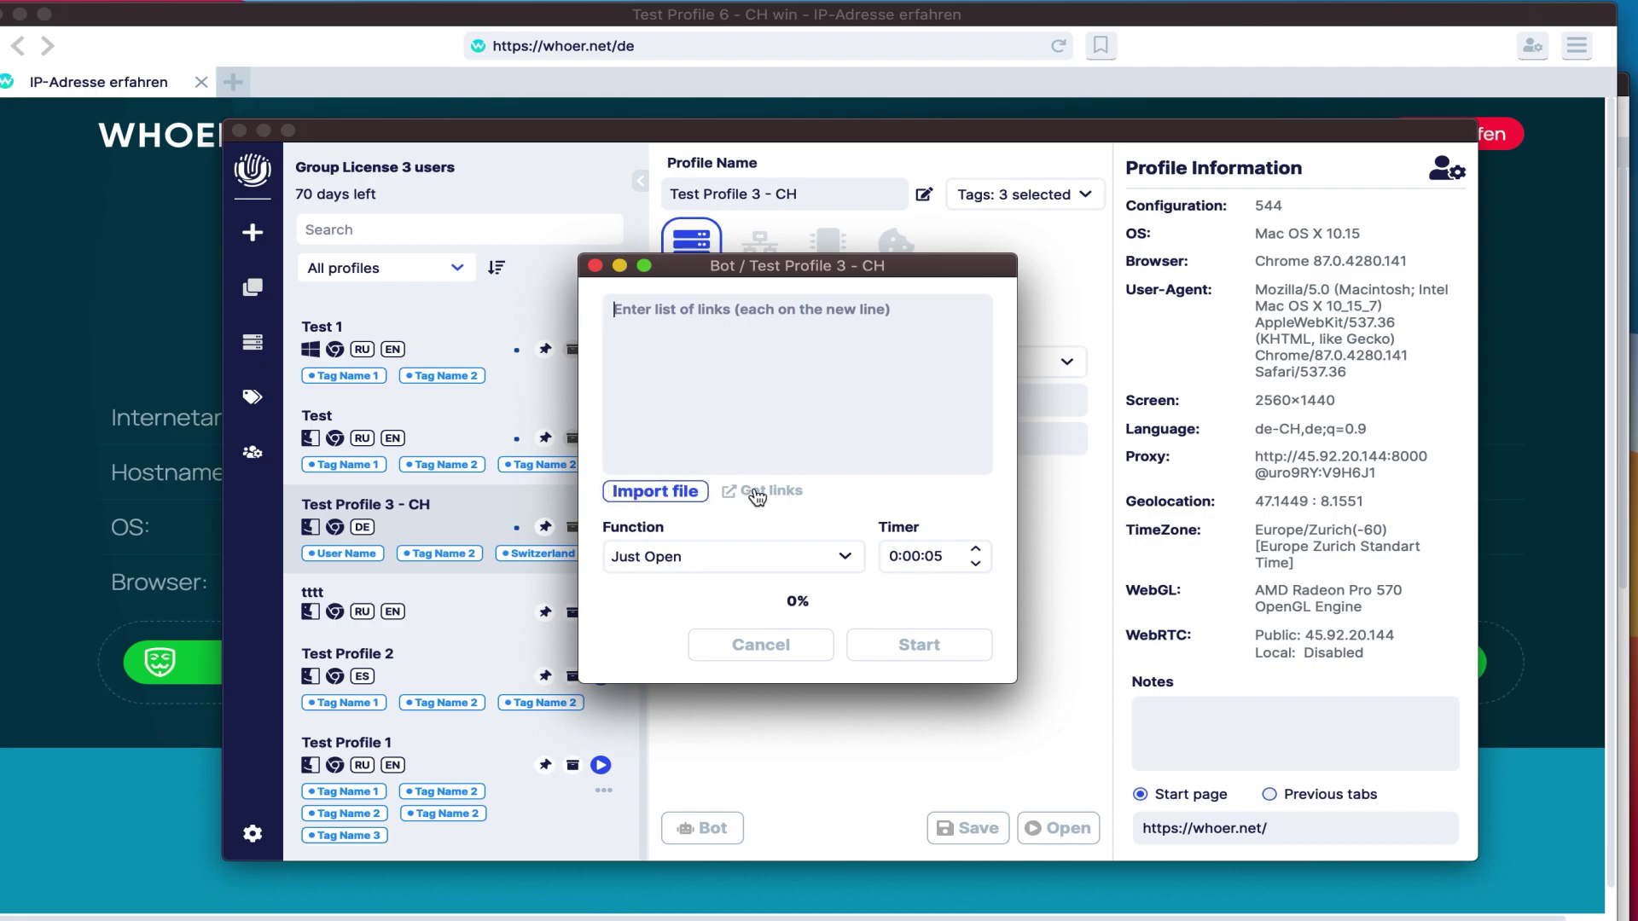
Keep Just Open as the bot function, close the three profile browsers and the Bot tool
click(712, 562)
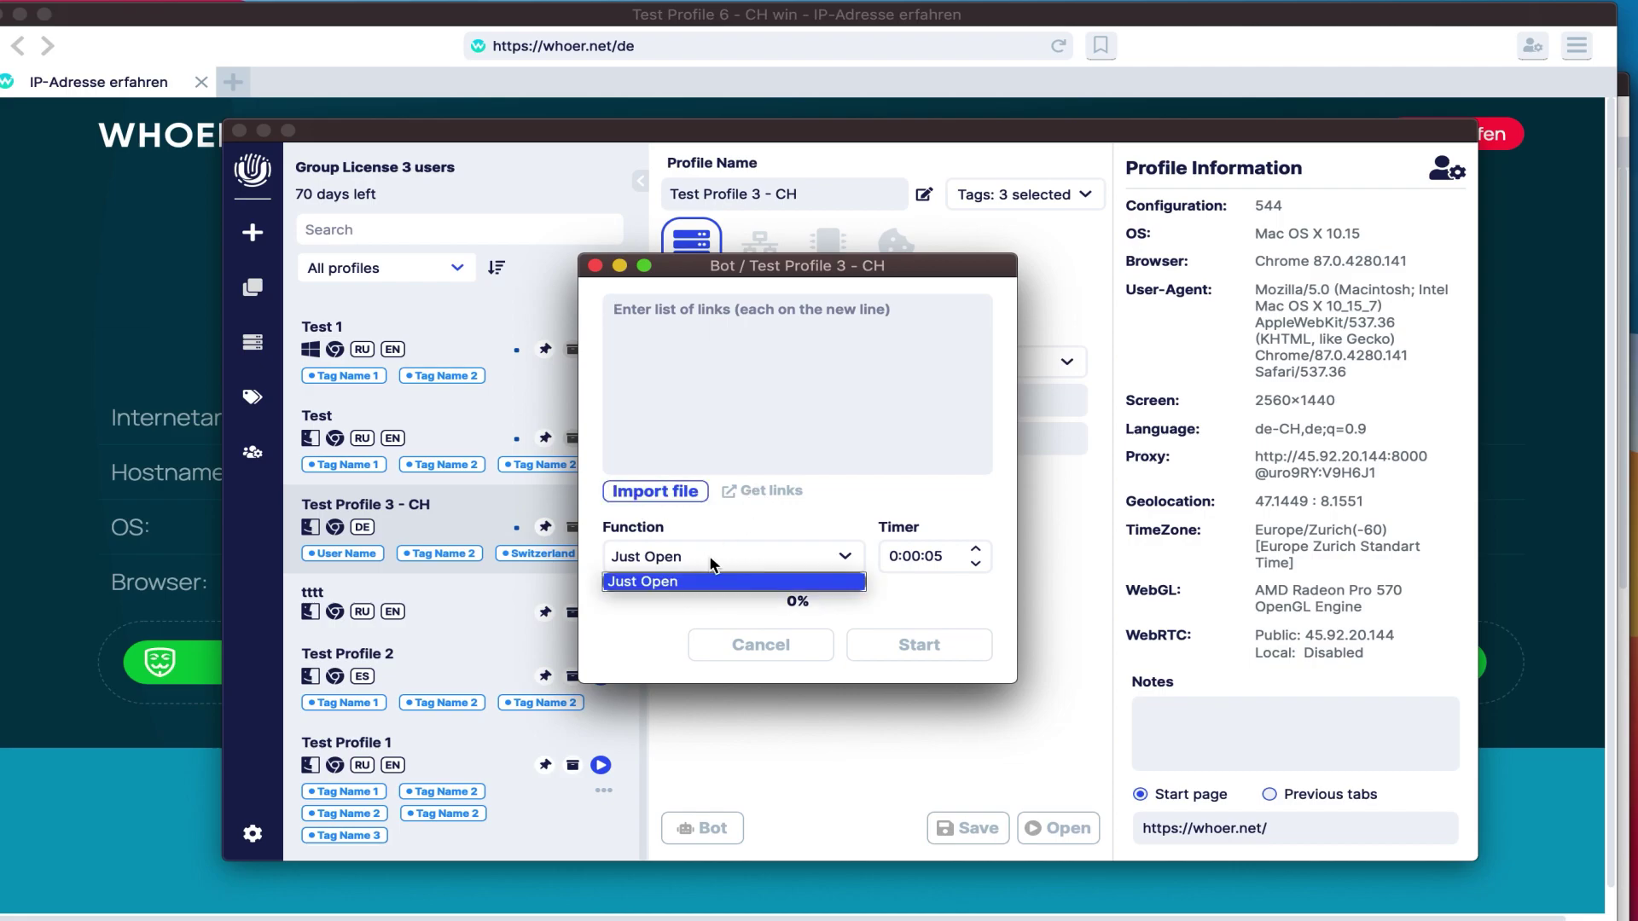
click(712, 563)
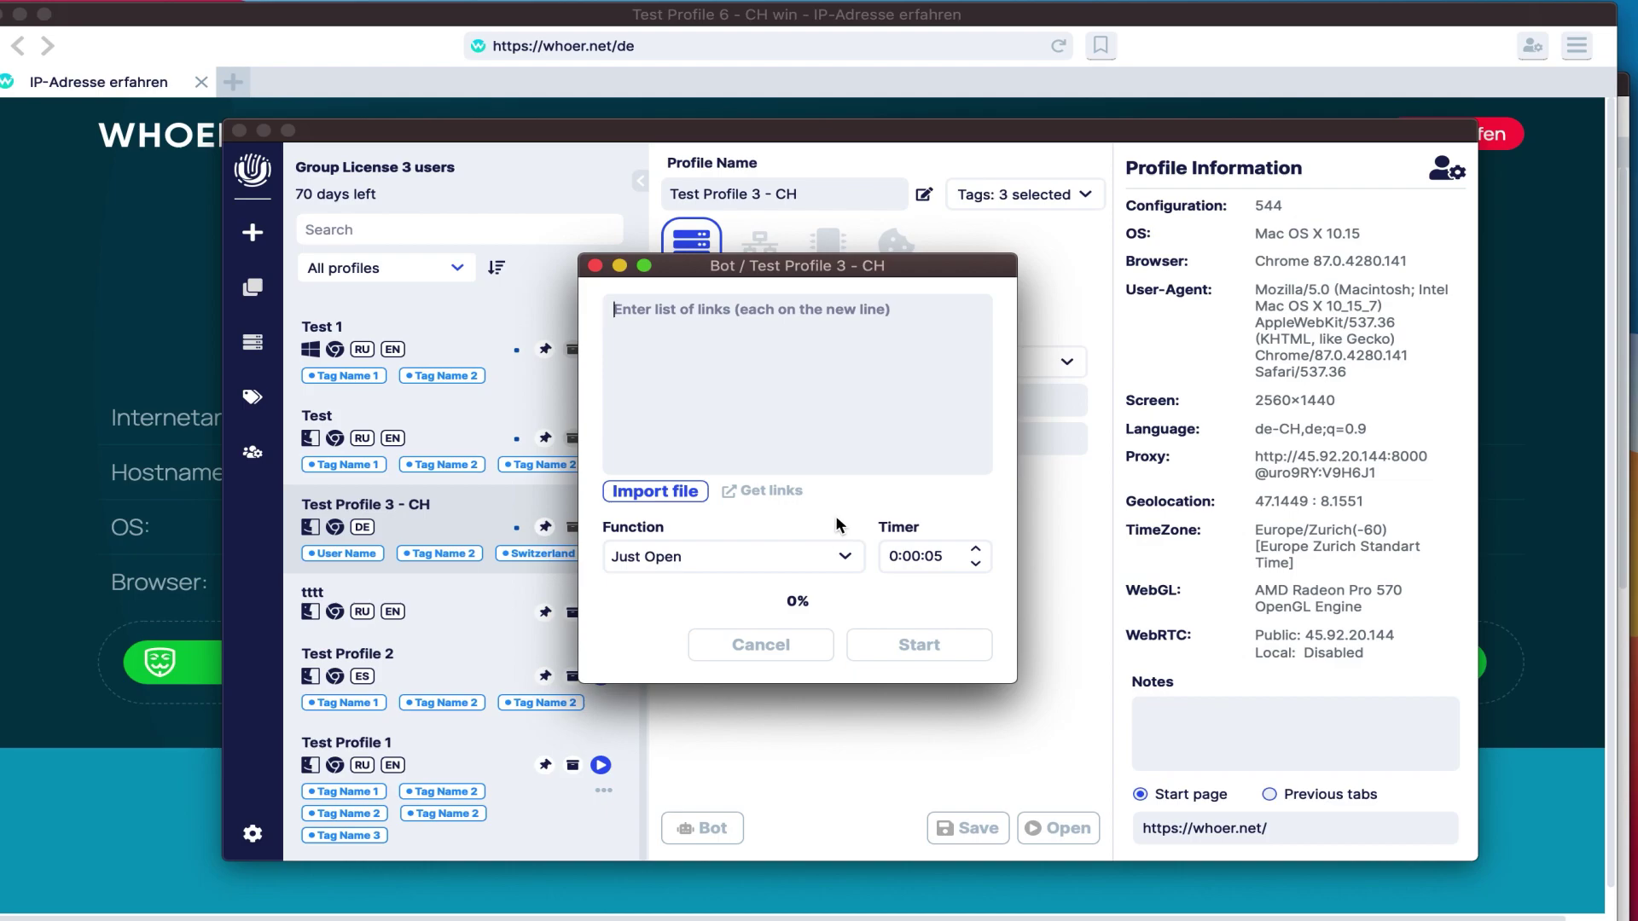
click(3, 16)
click(9, 85)
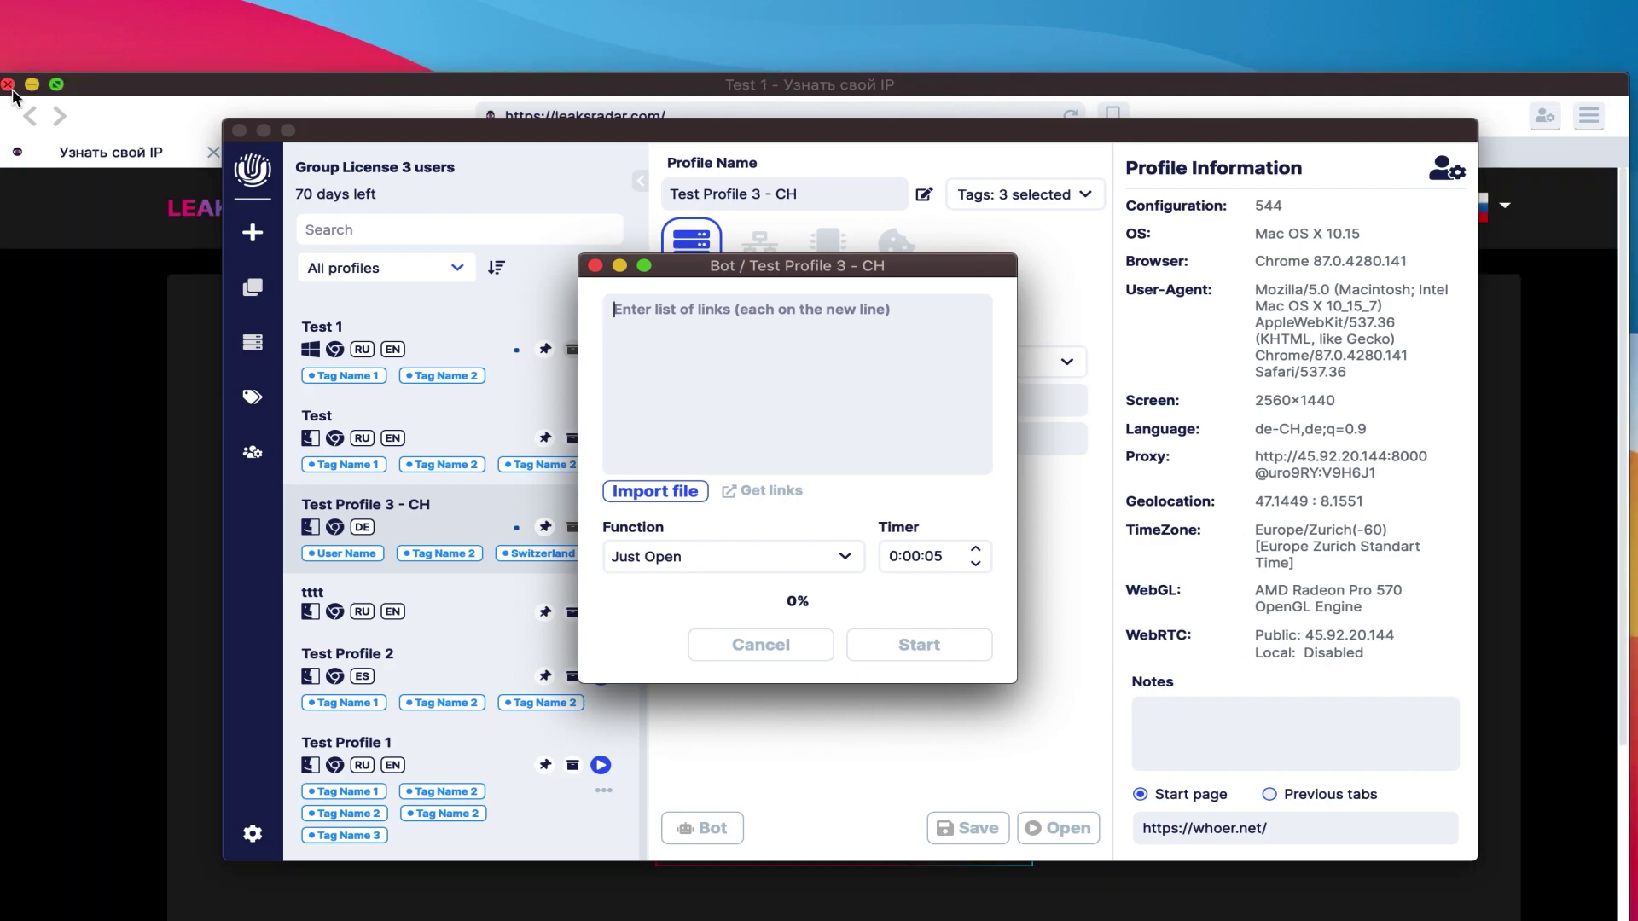
click(9, 85)
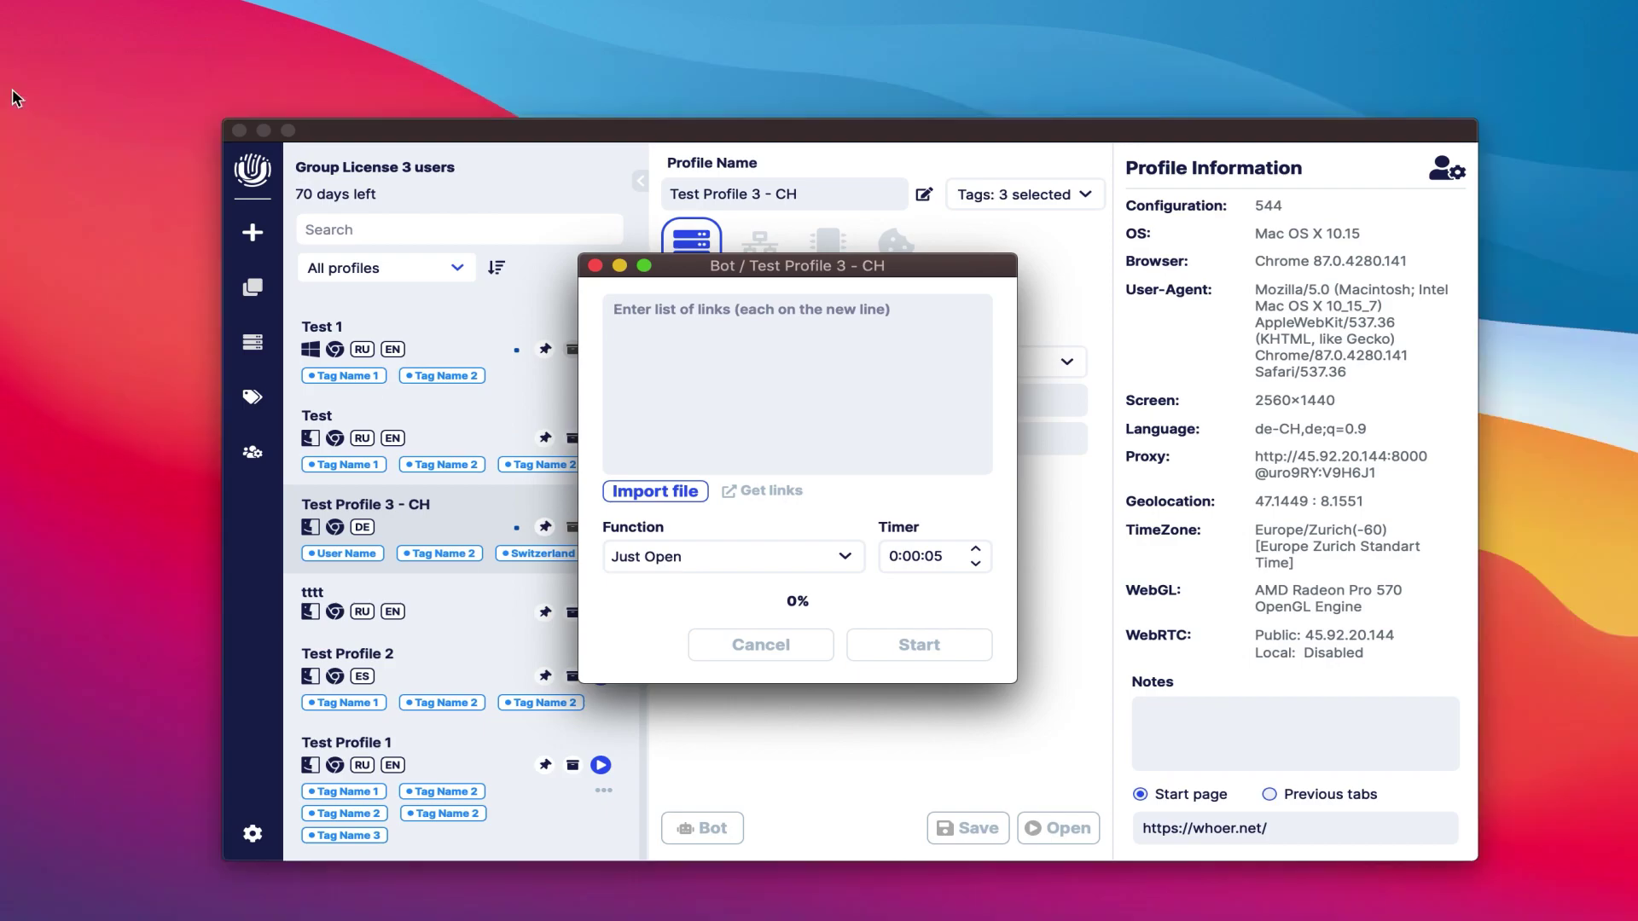
click(595, 266)
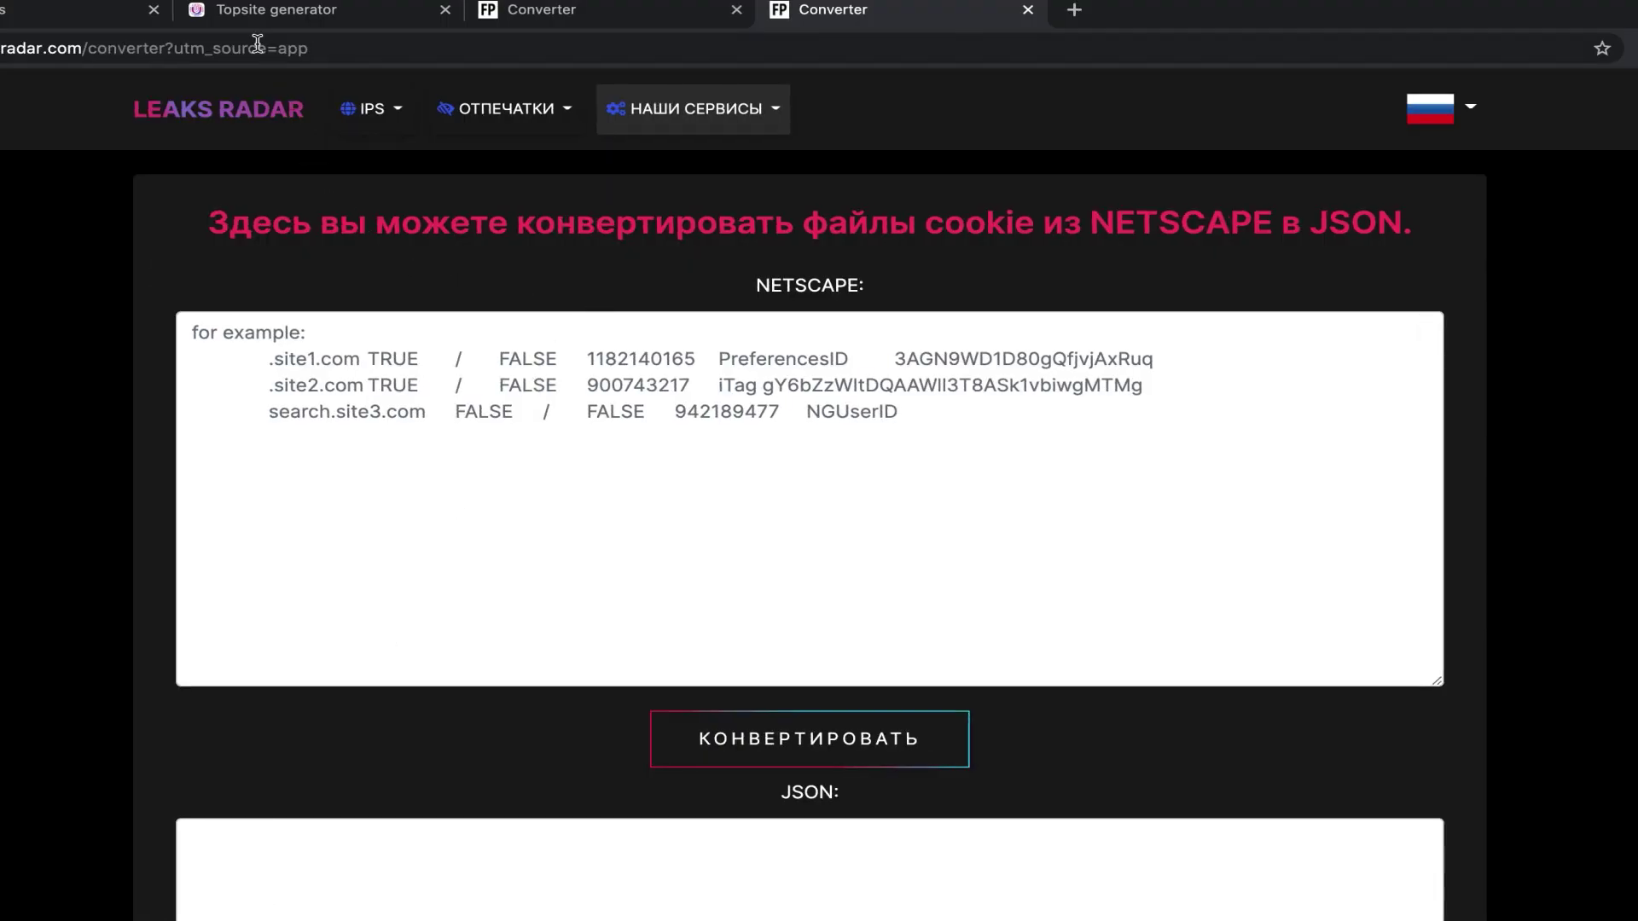
Generate a 21-site top sites list for Norway in the Topsite generator
click(256, 18)
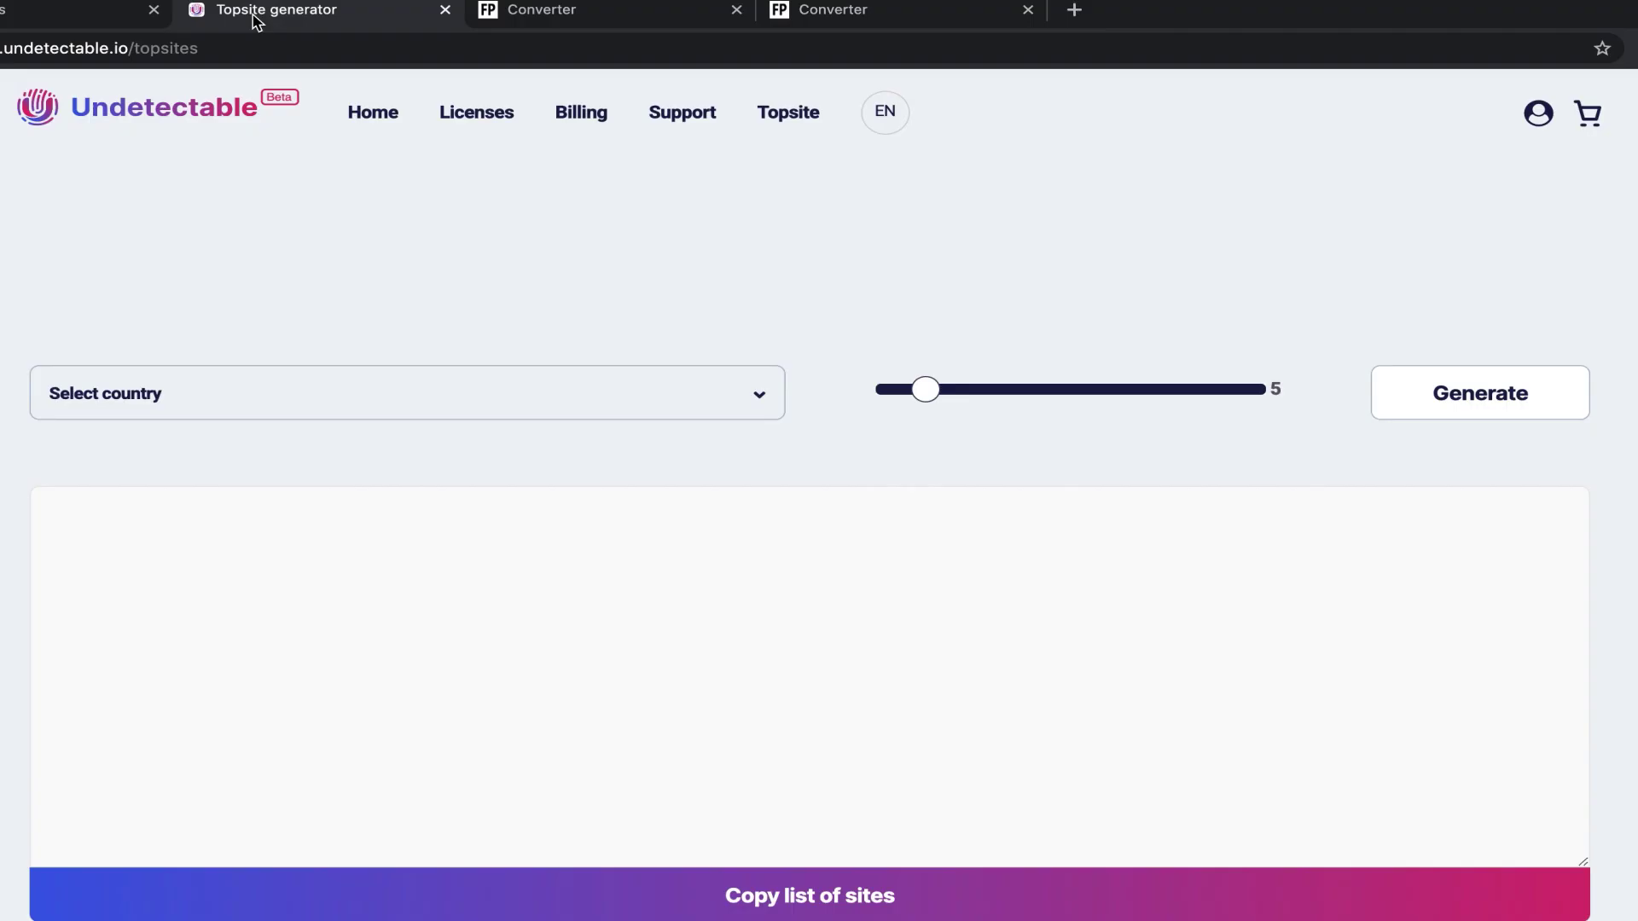
click(379, 412)
scroll(278, 570, down, 4)
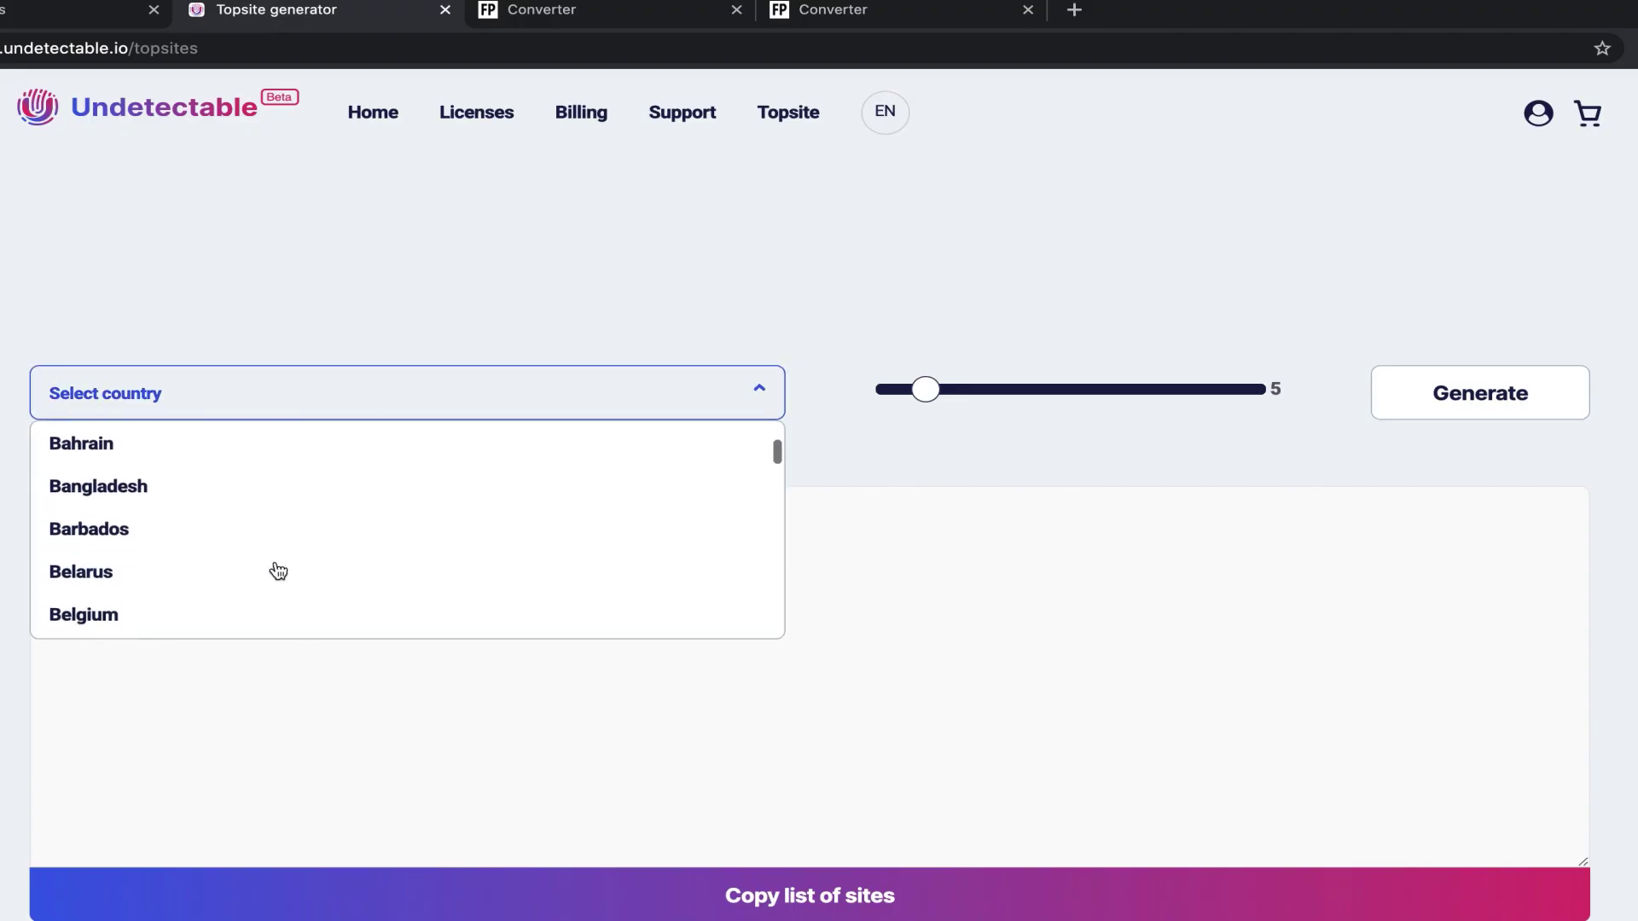
scroll(278, 570, down, 10)
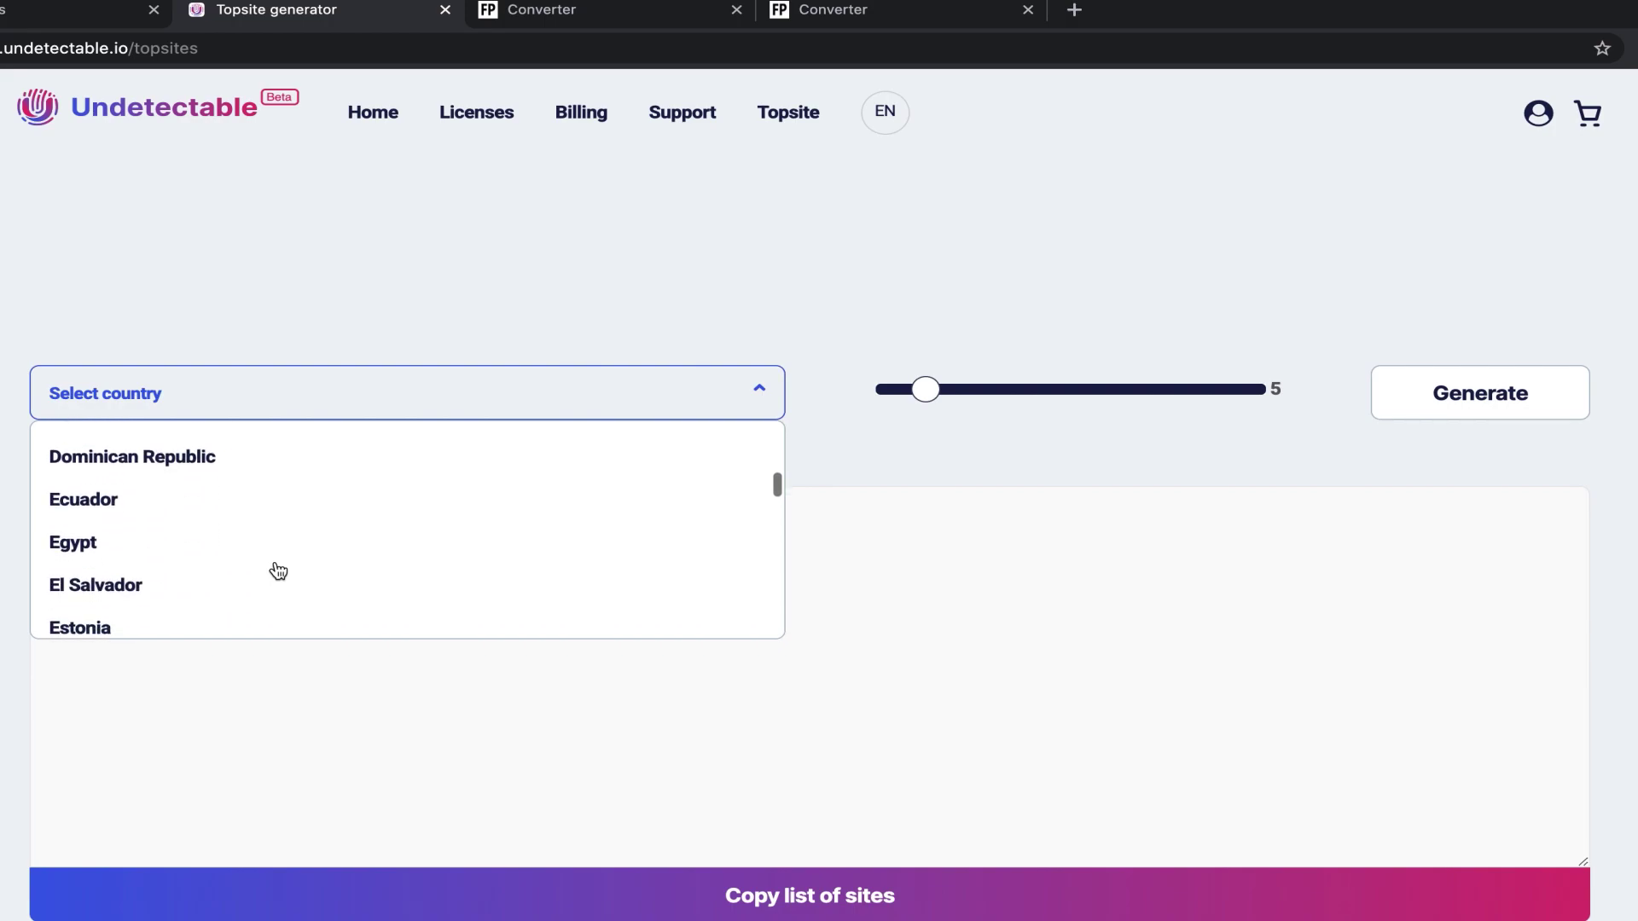
scroll(278, 570, down, 12)
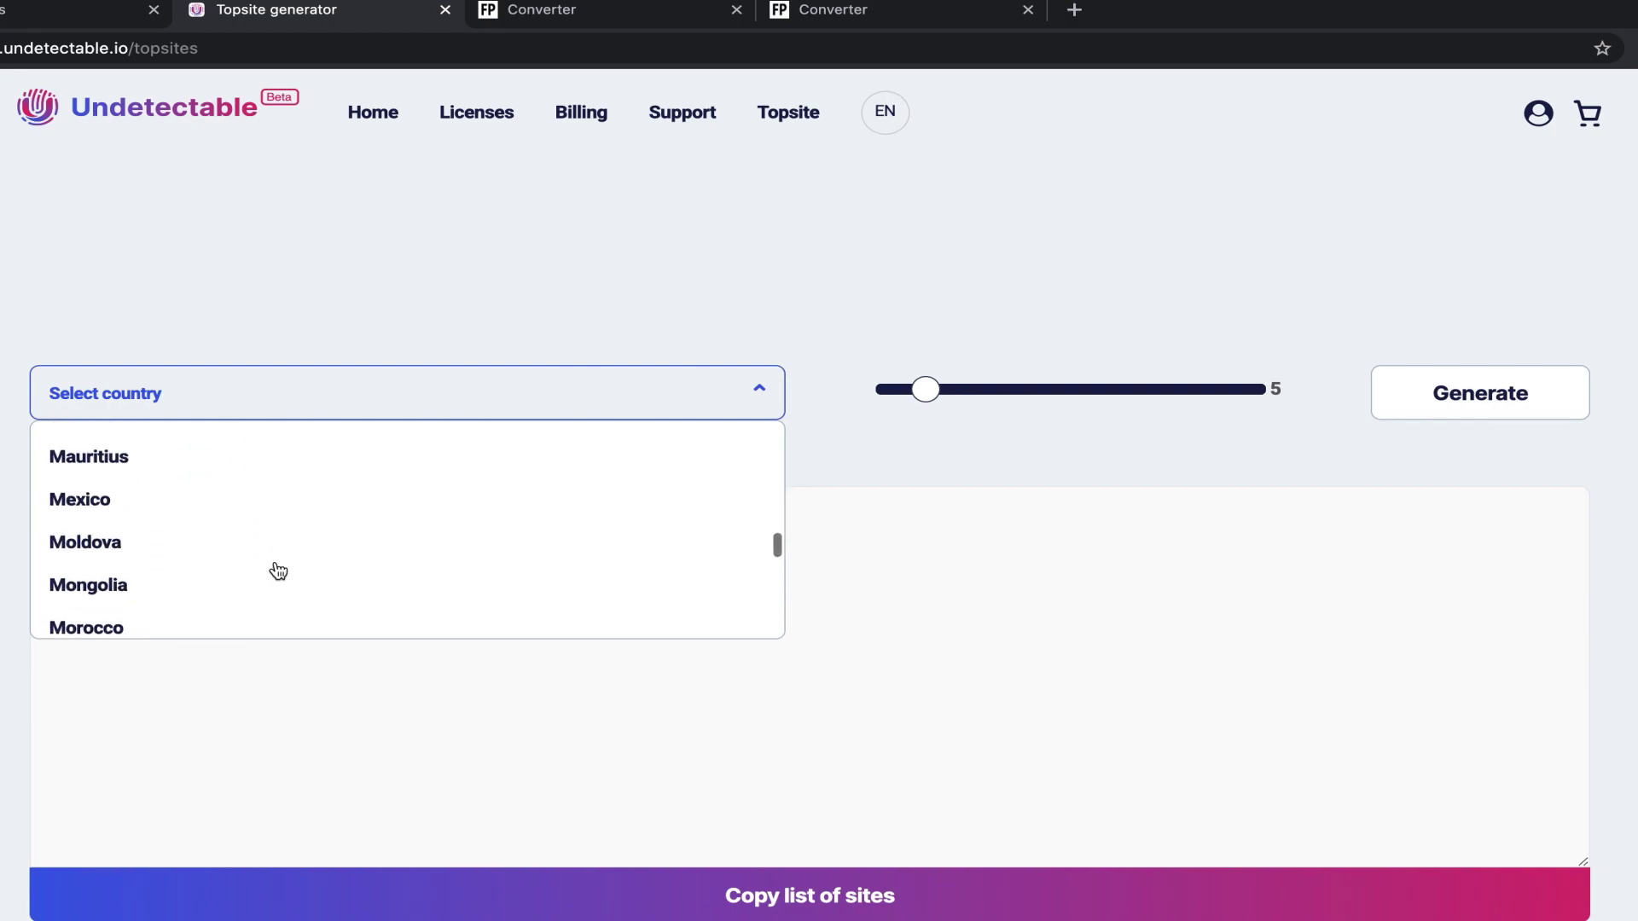
scroll(278, 570, down, 5)
scroll(279, 570, up, 2)
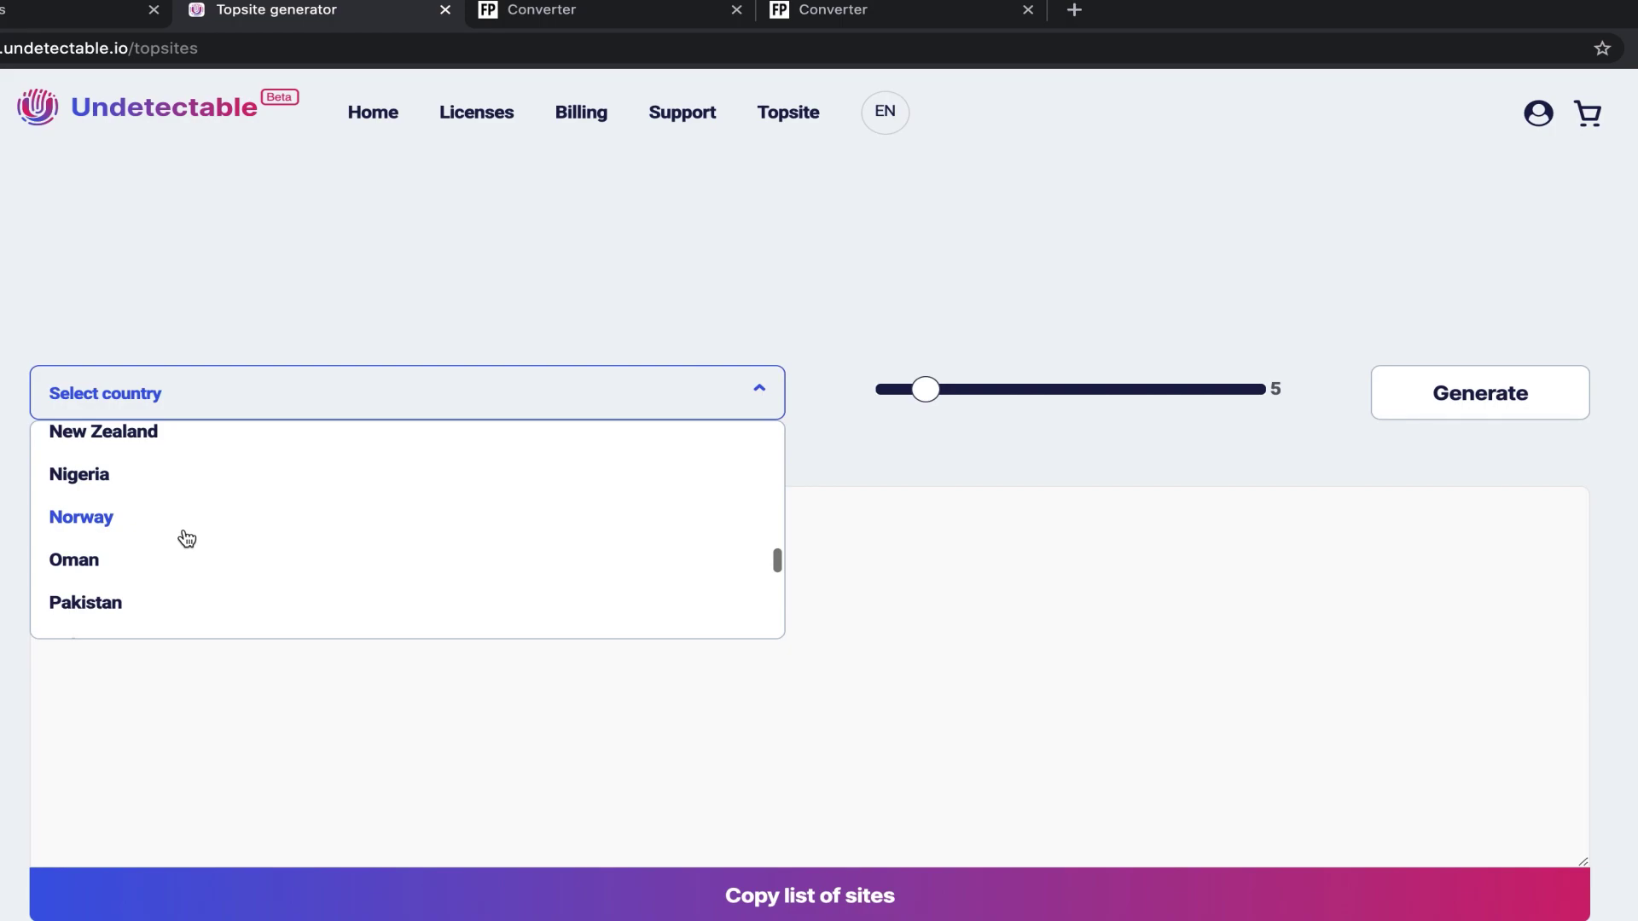
click(186, 538)
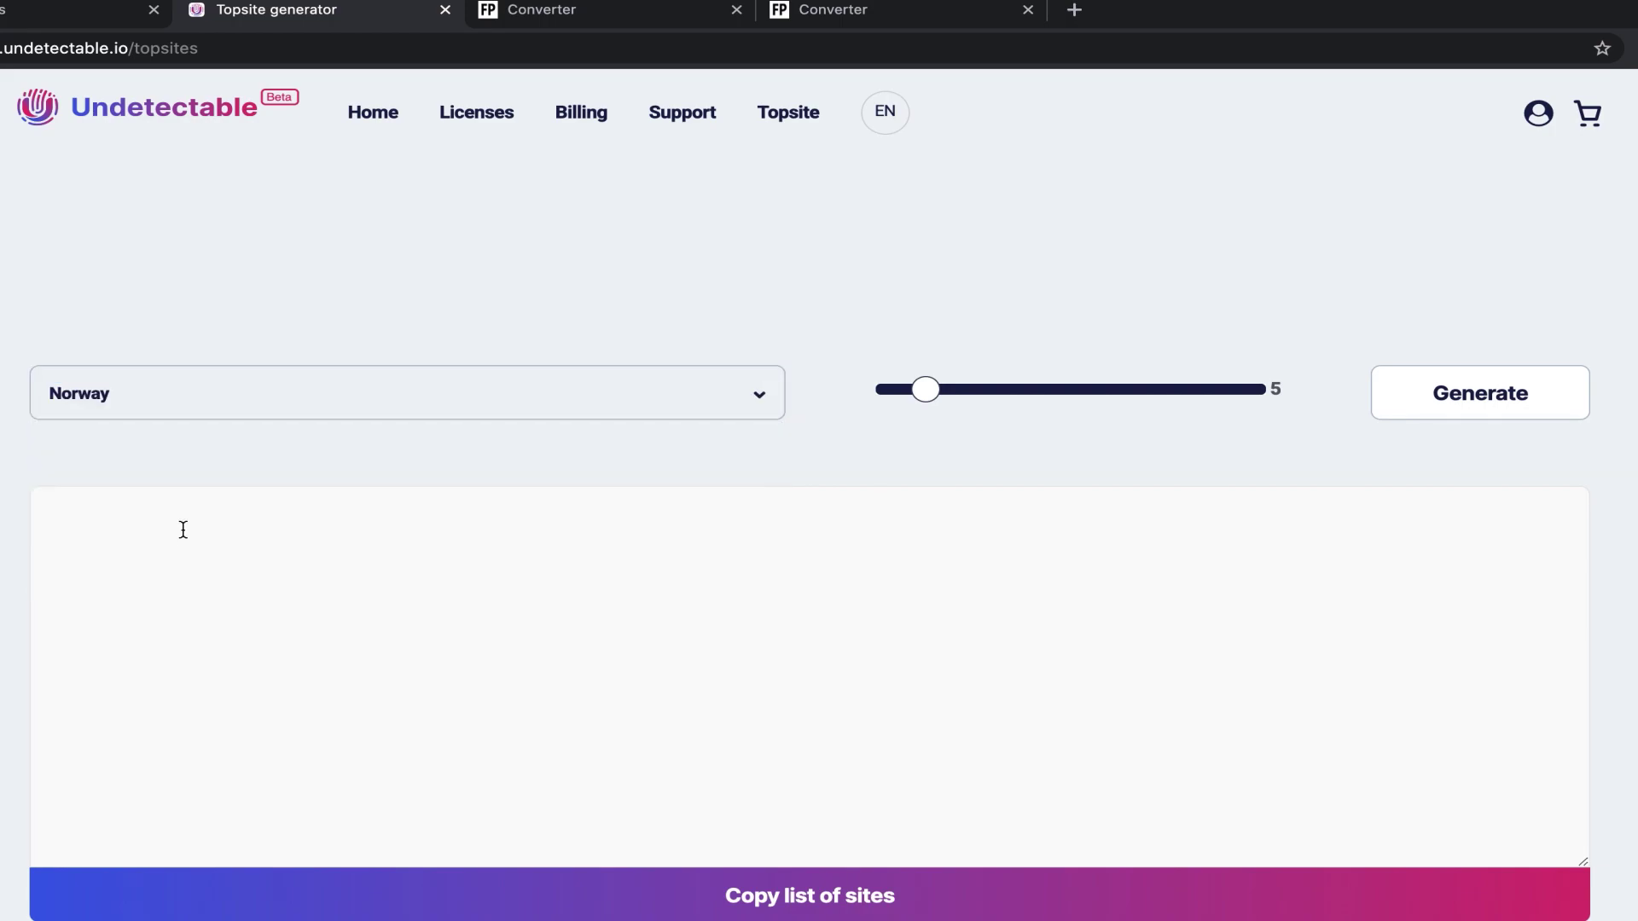
click(1048, 400)
click(1439, 399)
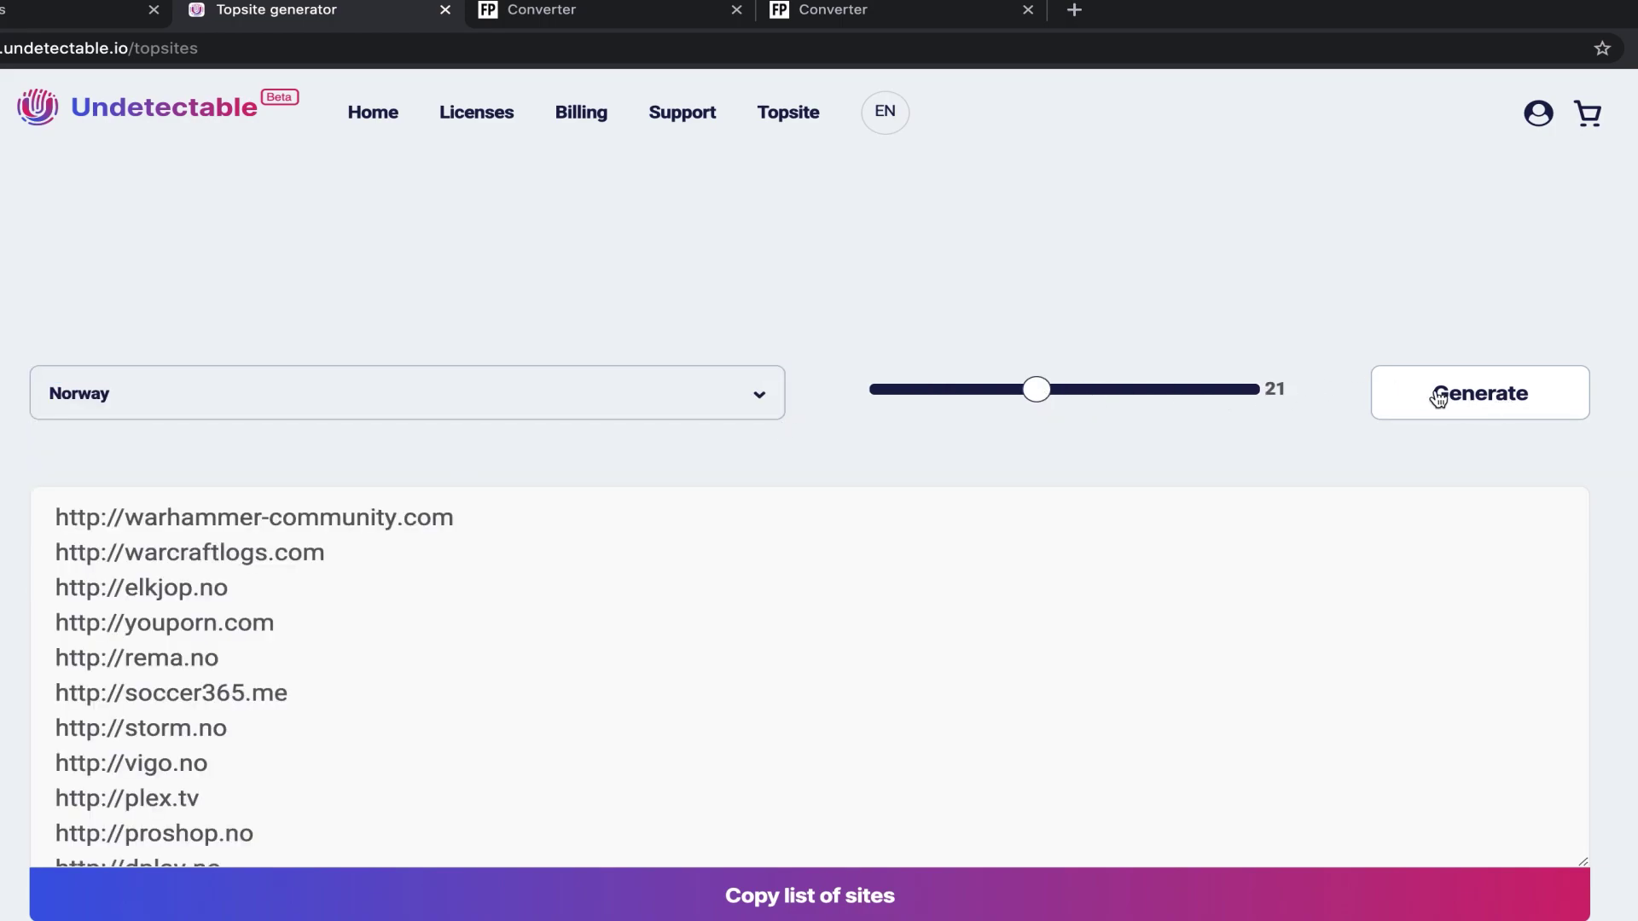
click(1439, 398)
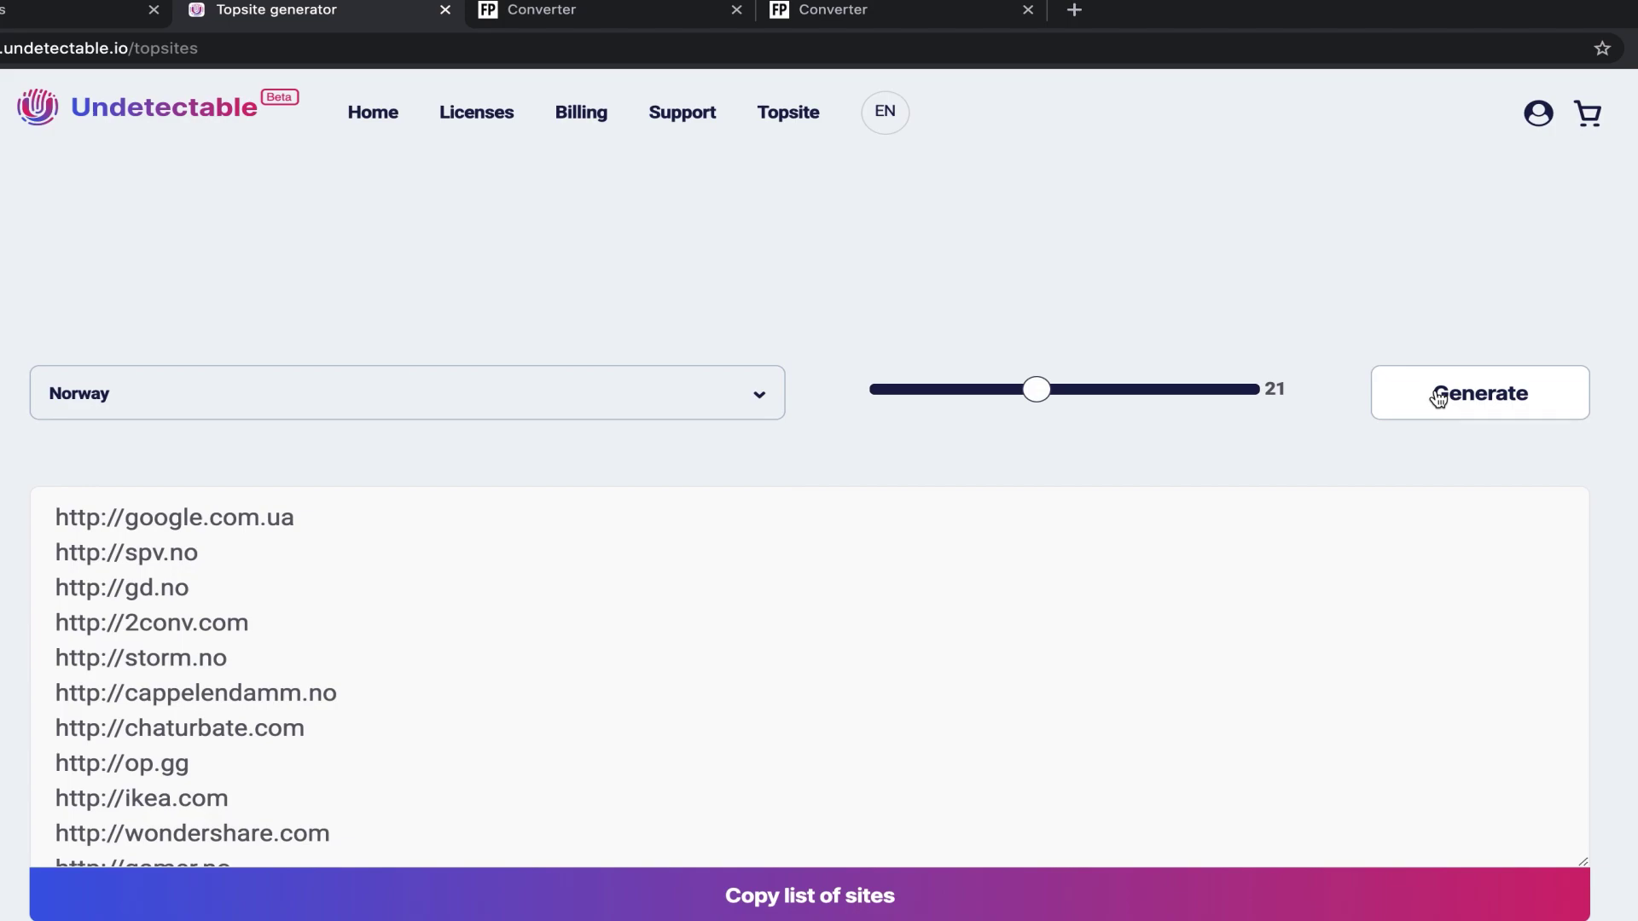
click(31, 25)
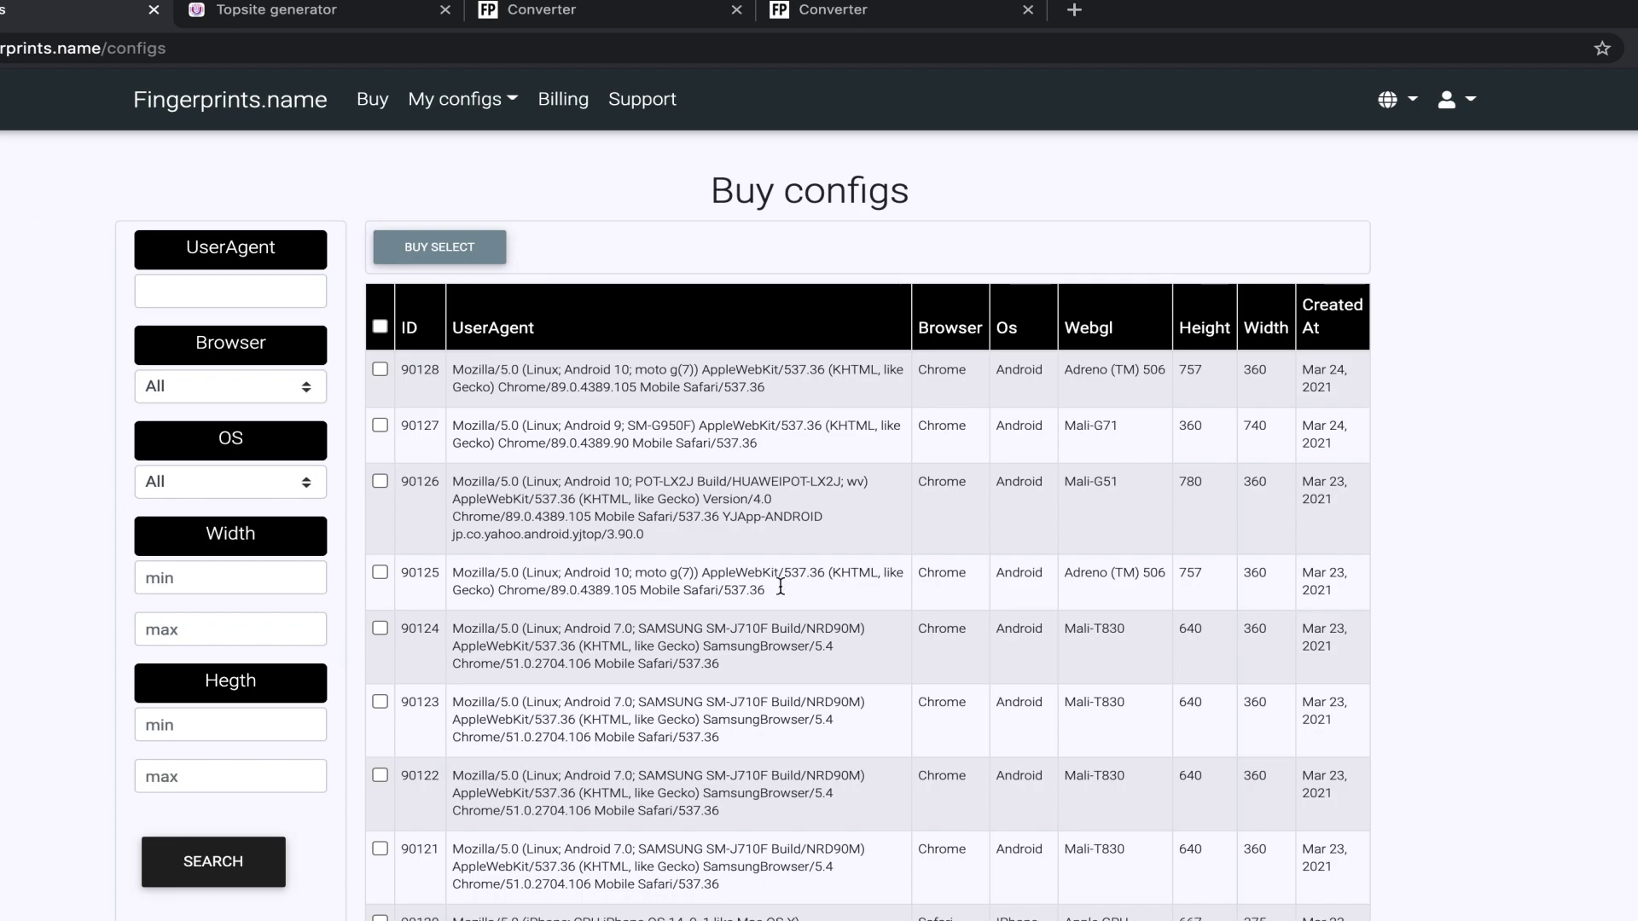
Scroll through the Buy configs table of user agents, then open the account menu
scroll(781, 595, down, 8)
scroll(781, 595, down, 10)
scroll(1363, 740, down, 12)
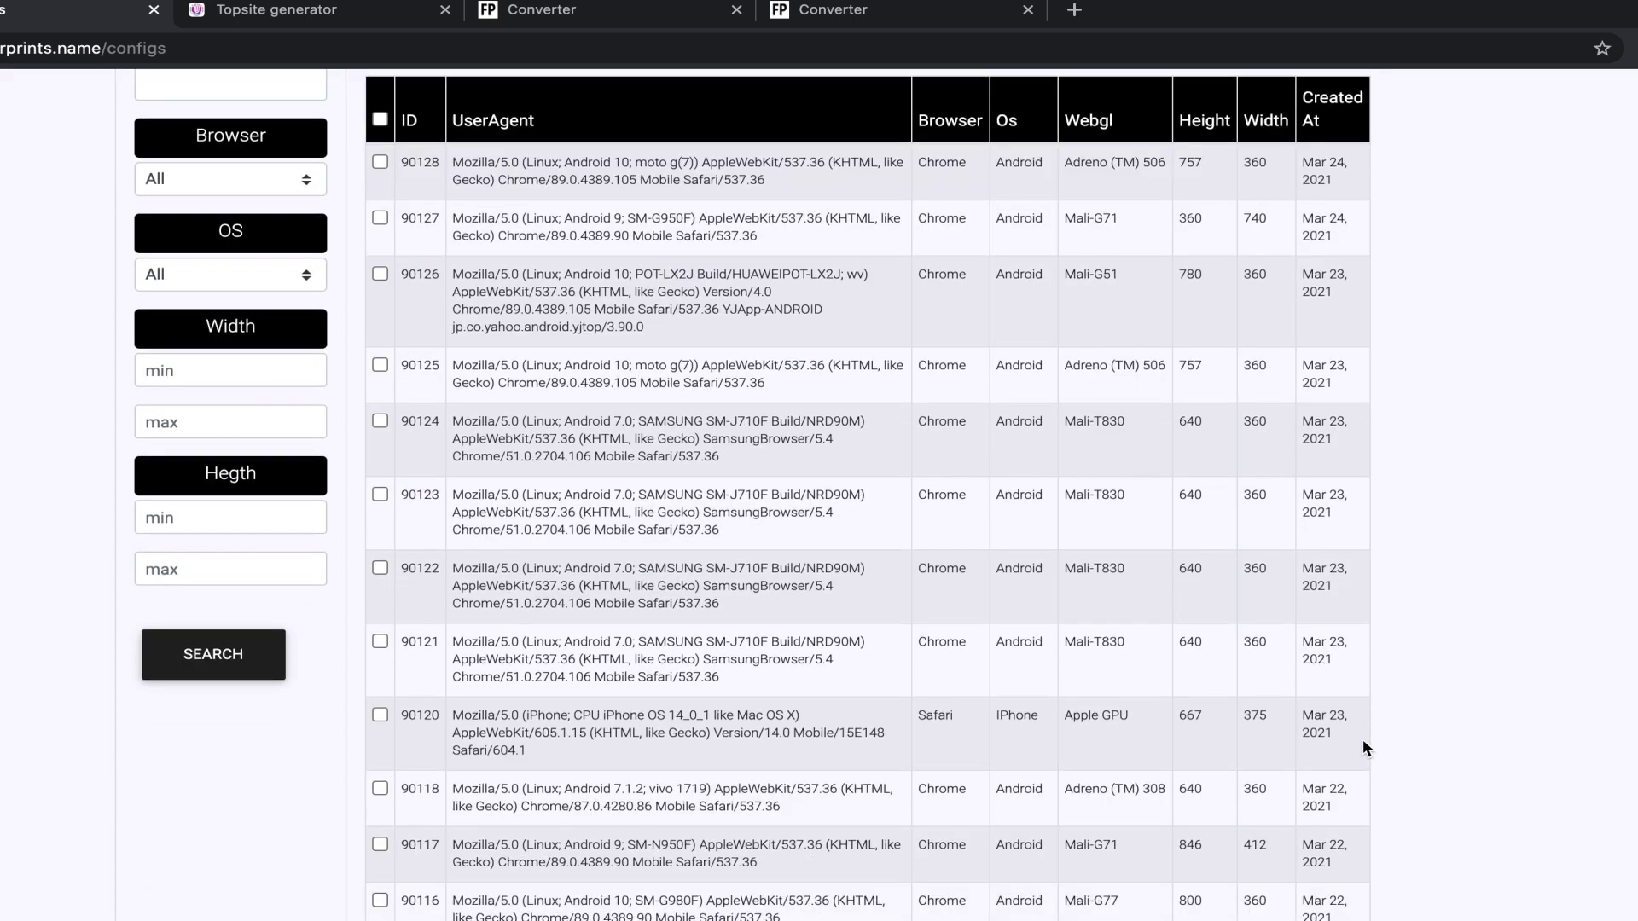
scroll(1363, 740, down, 15)
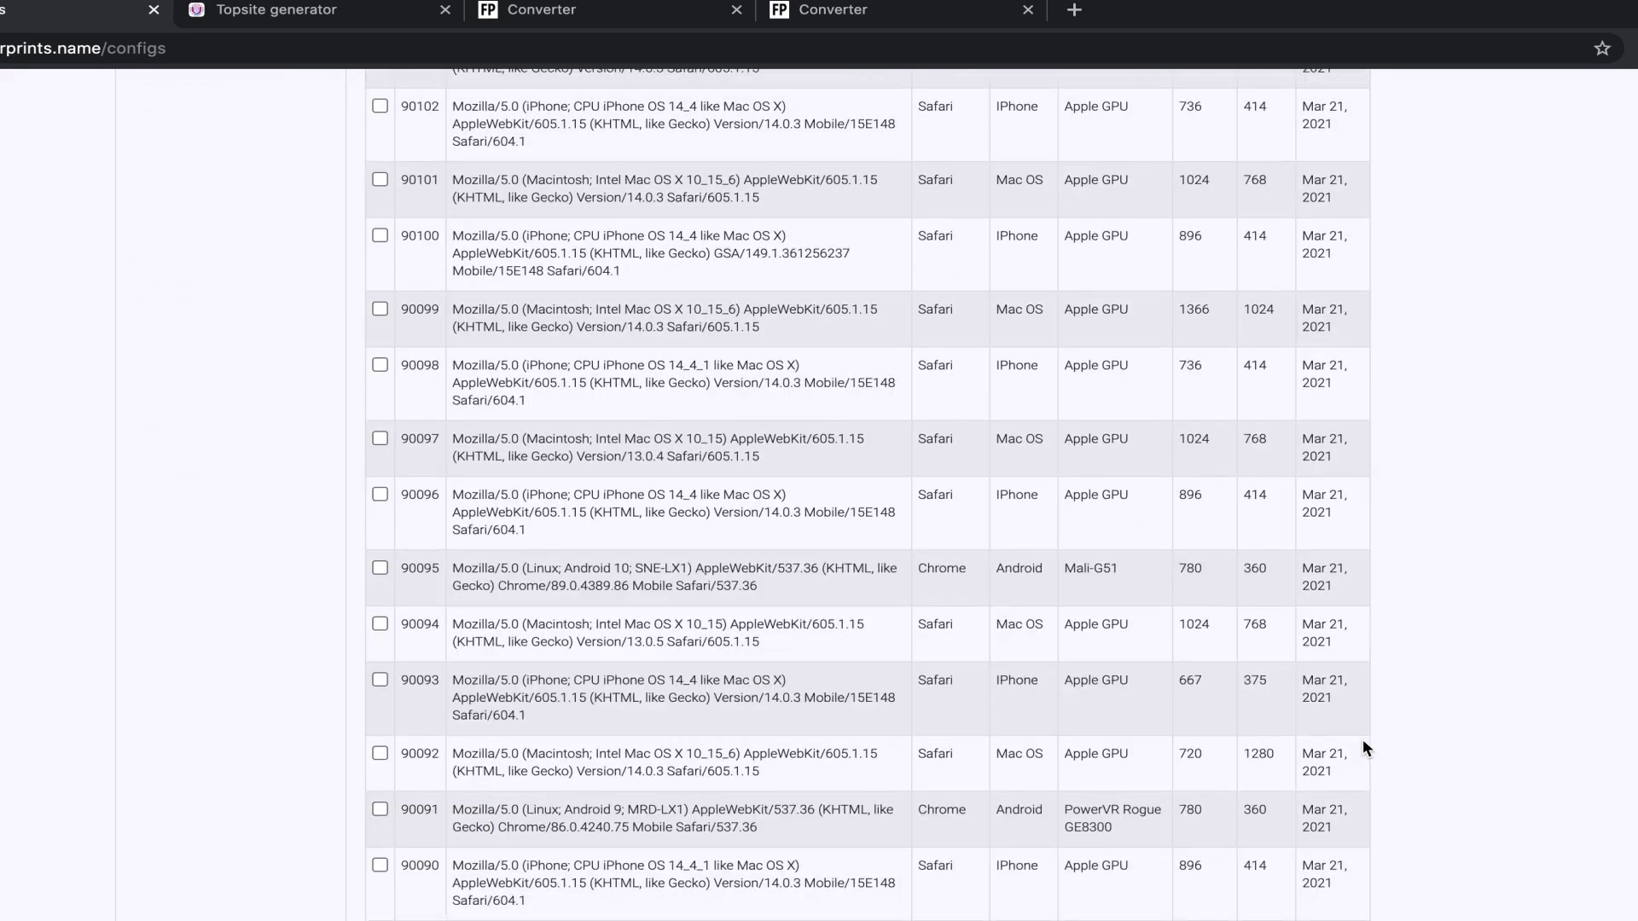
scroll(1363, 748, up, 20)
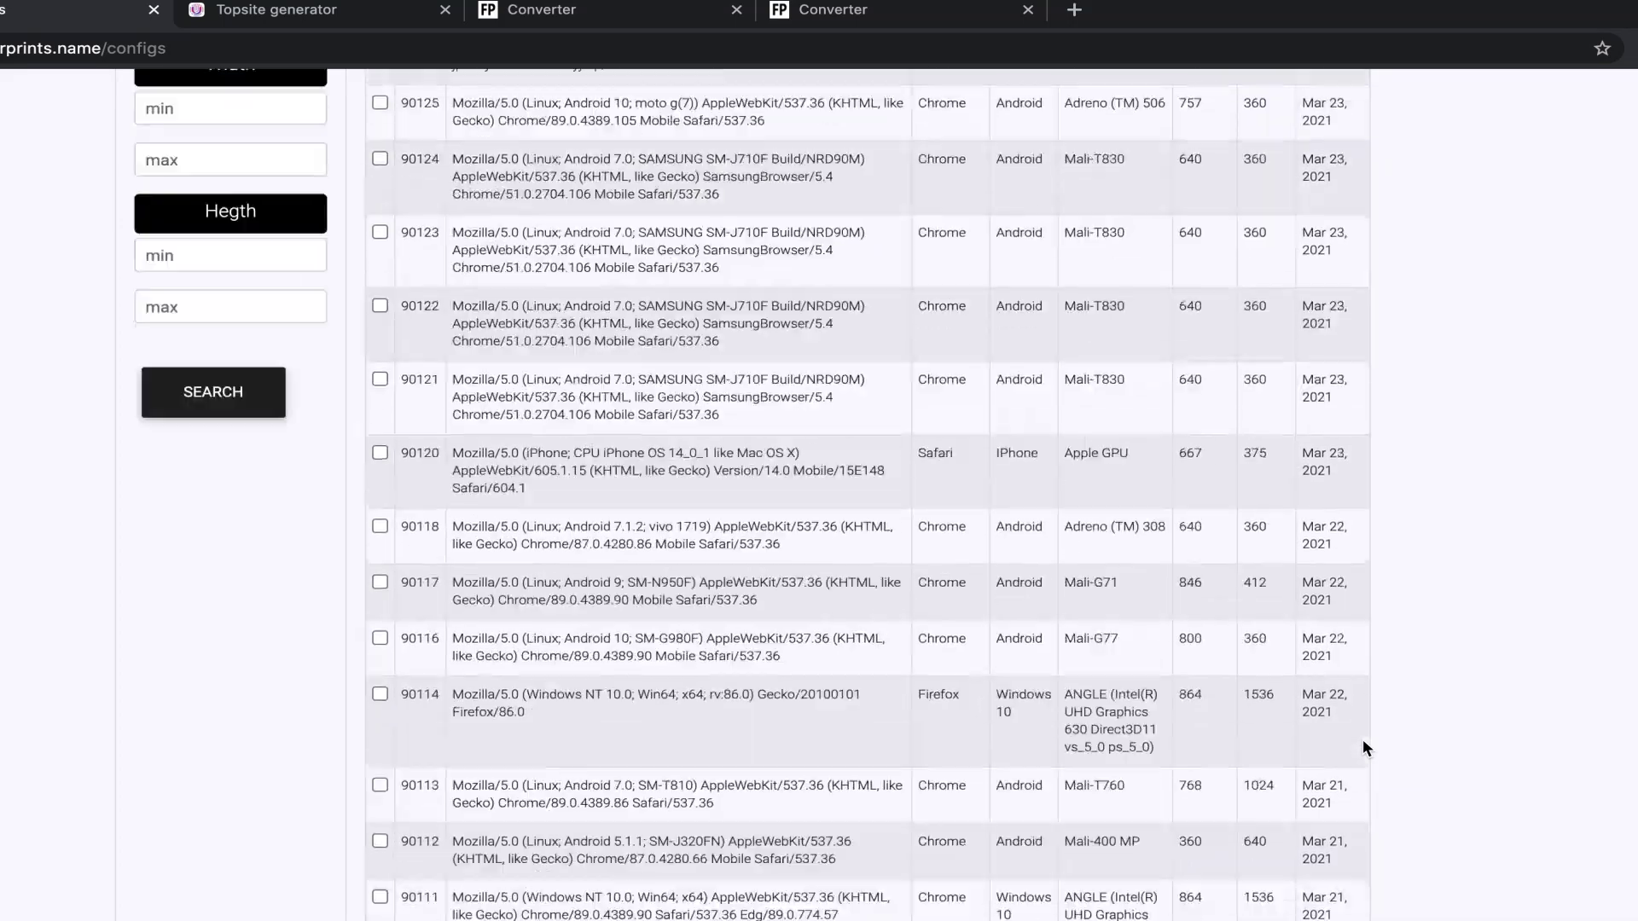
click(1465, 99)
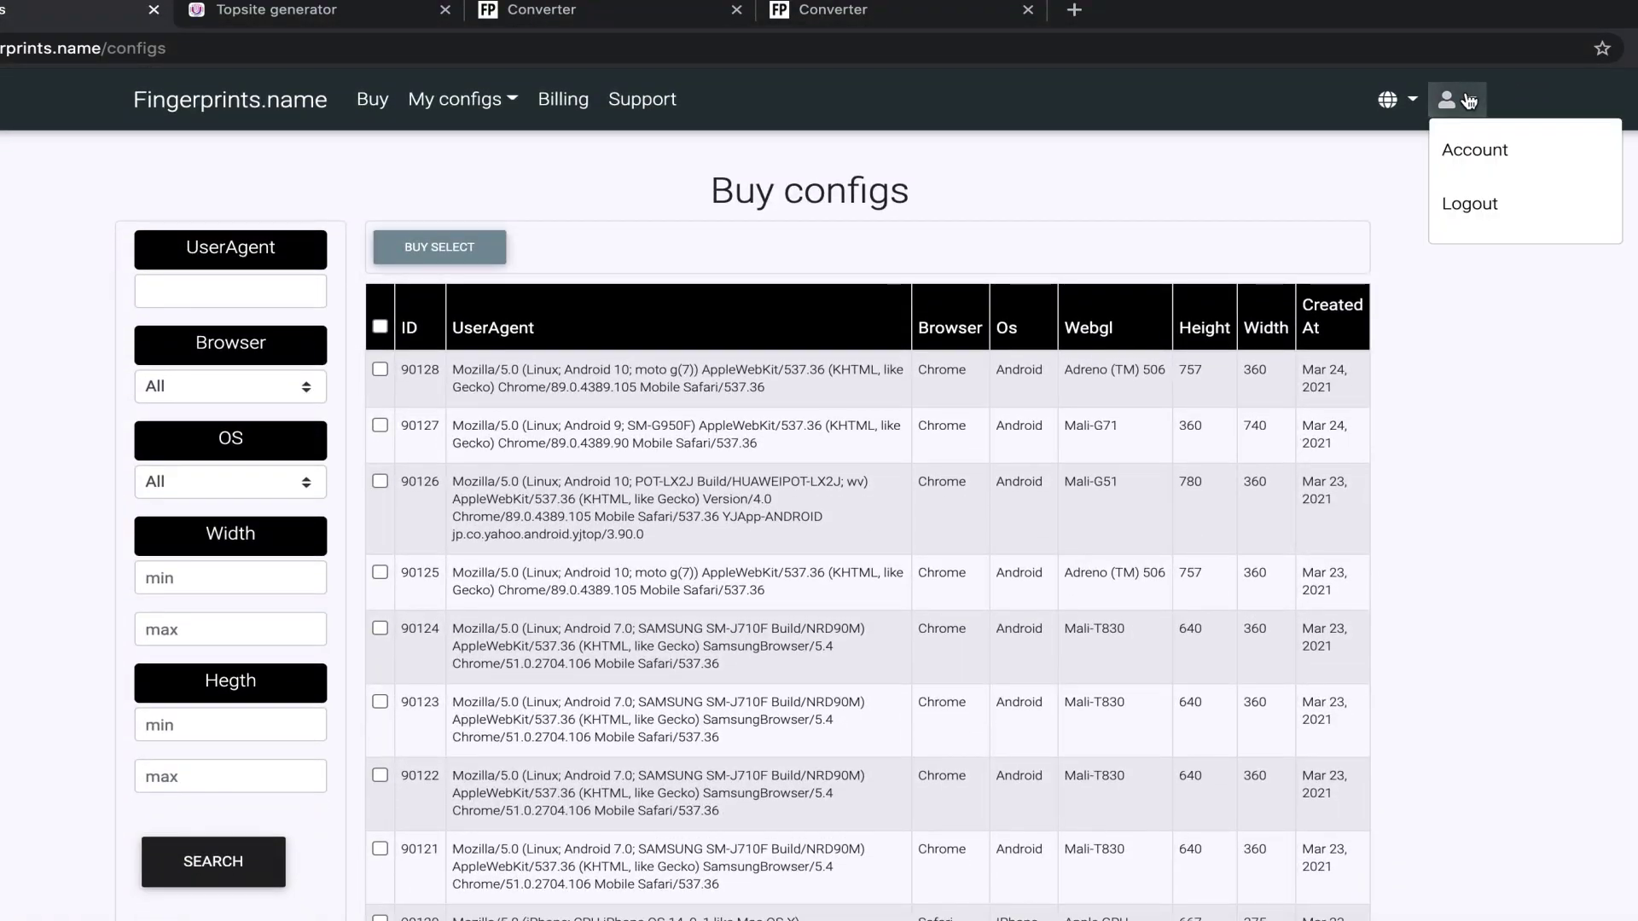
Open Account information and select the API URL and access token text, then deselect
click(1472, 149)
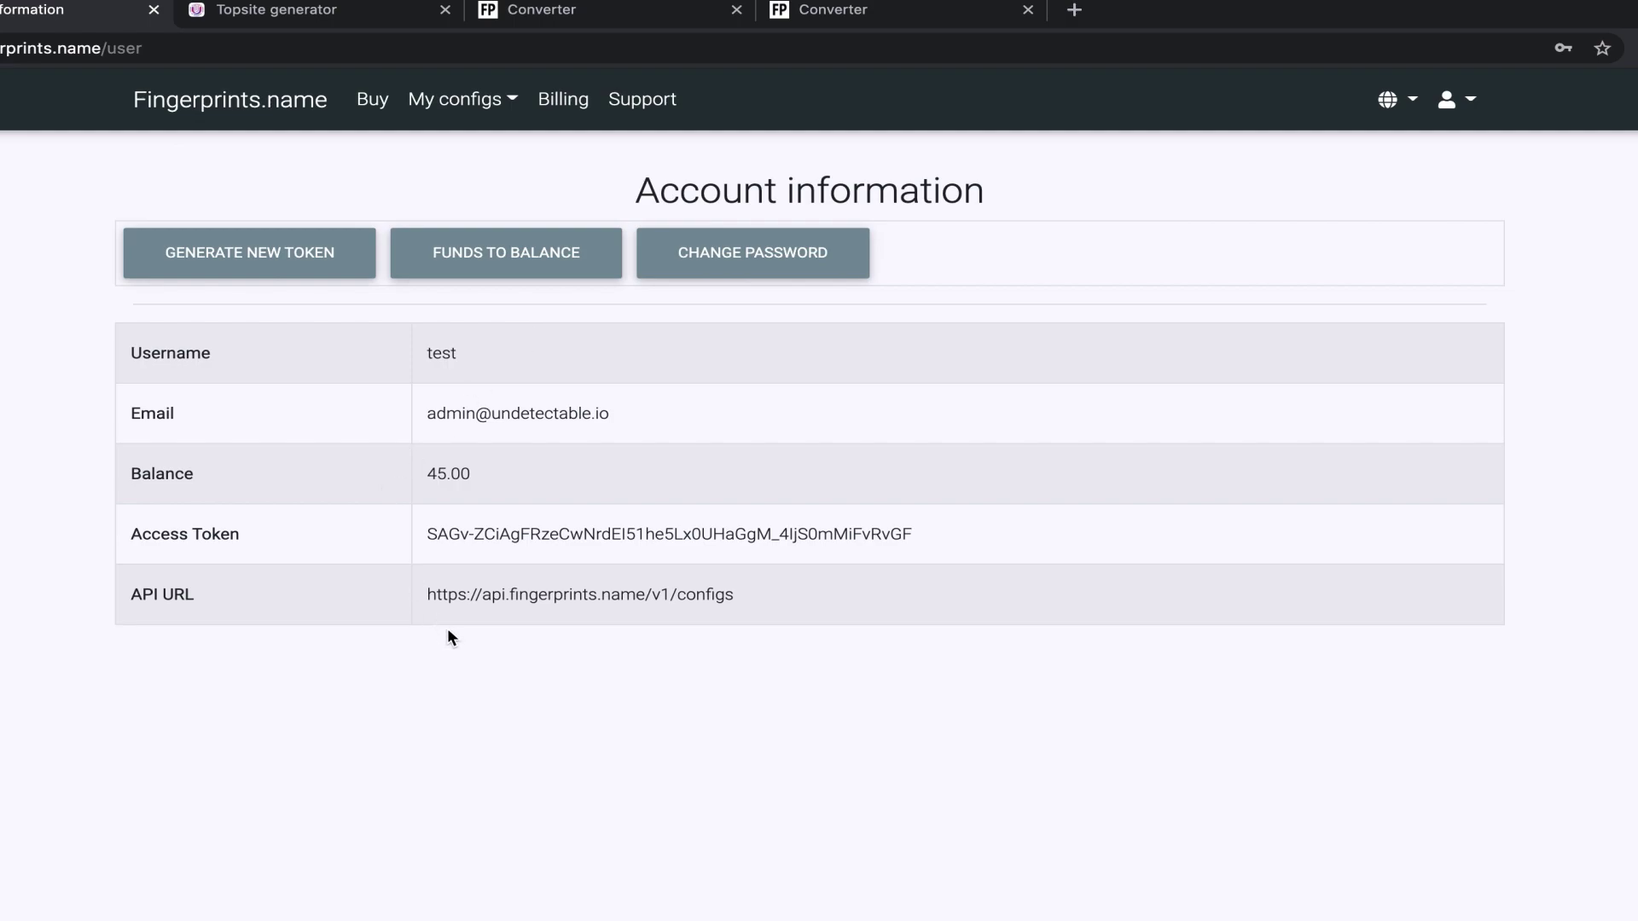
drag(426, 594, 746, 590)
double_click(578, 533)
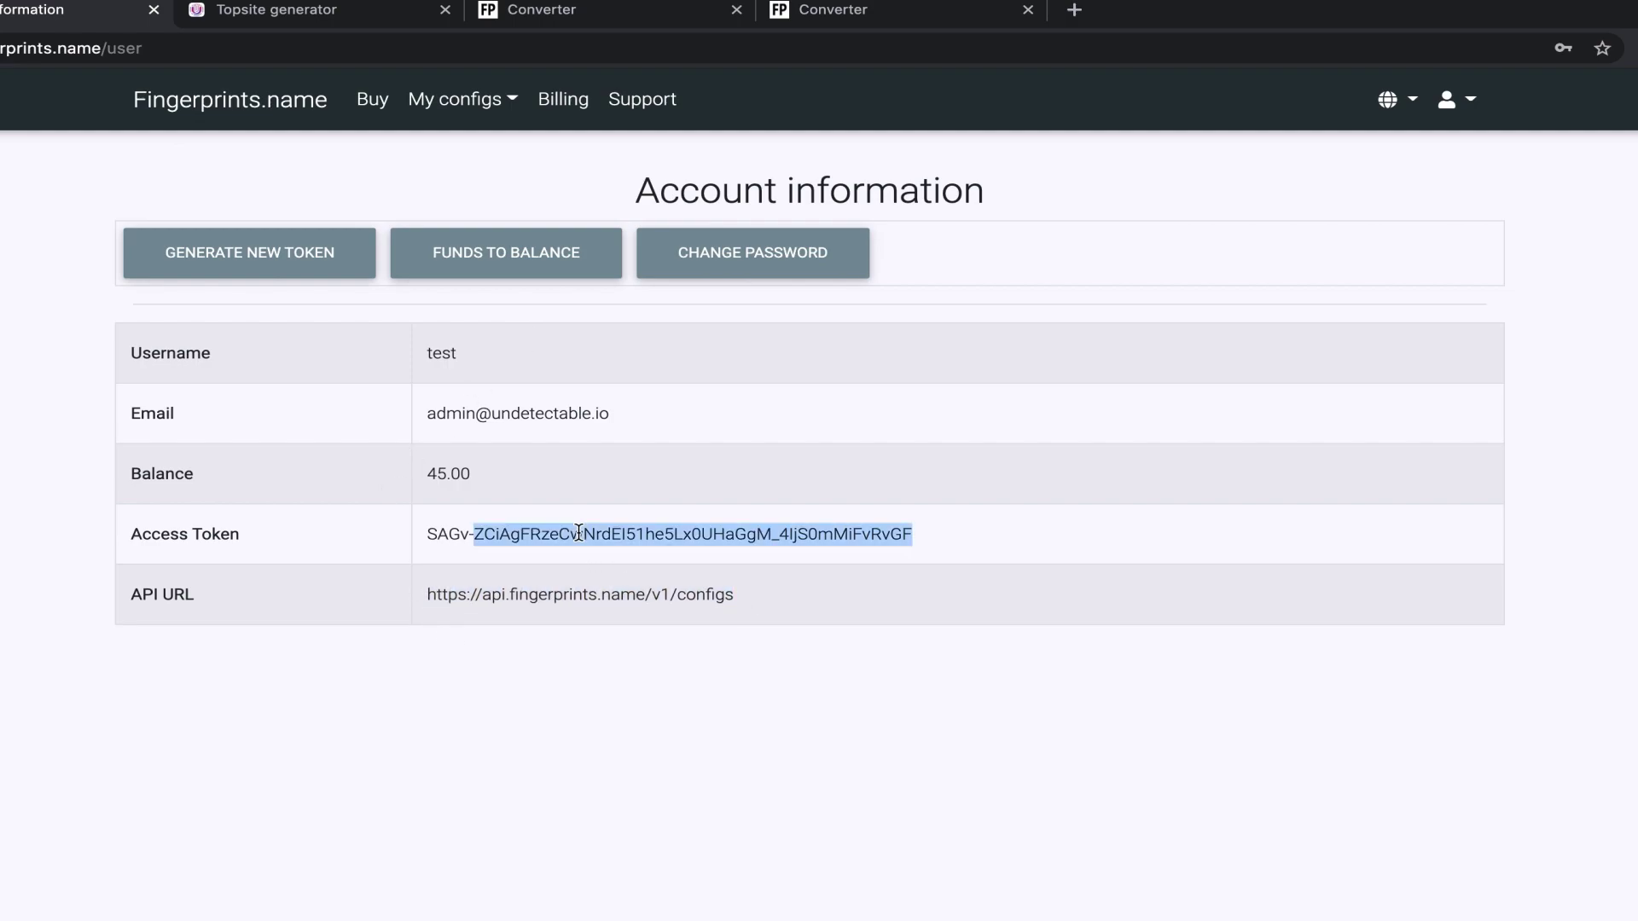
triple_click(579, 533)
click(590, 689)
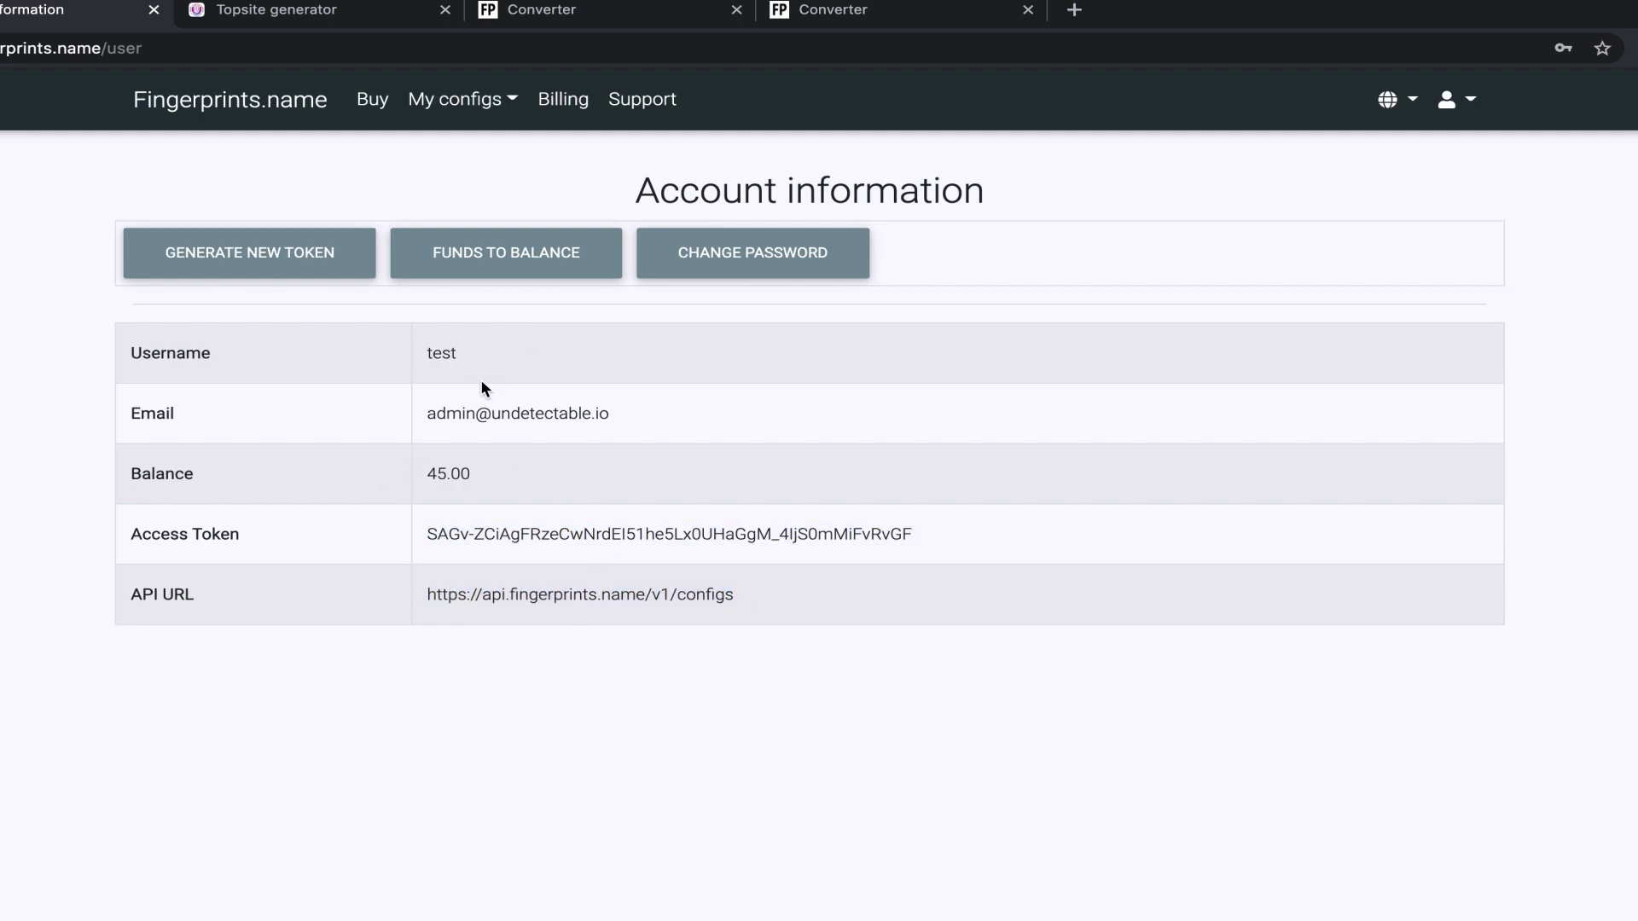